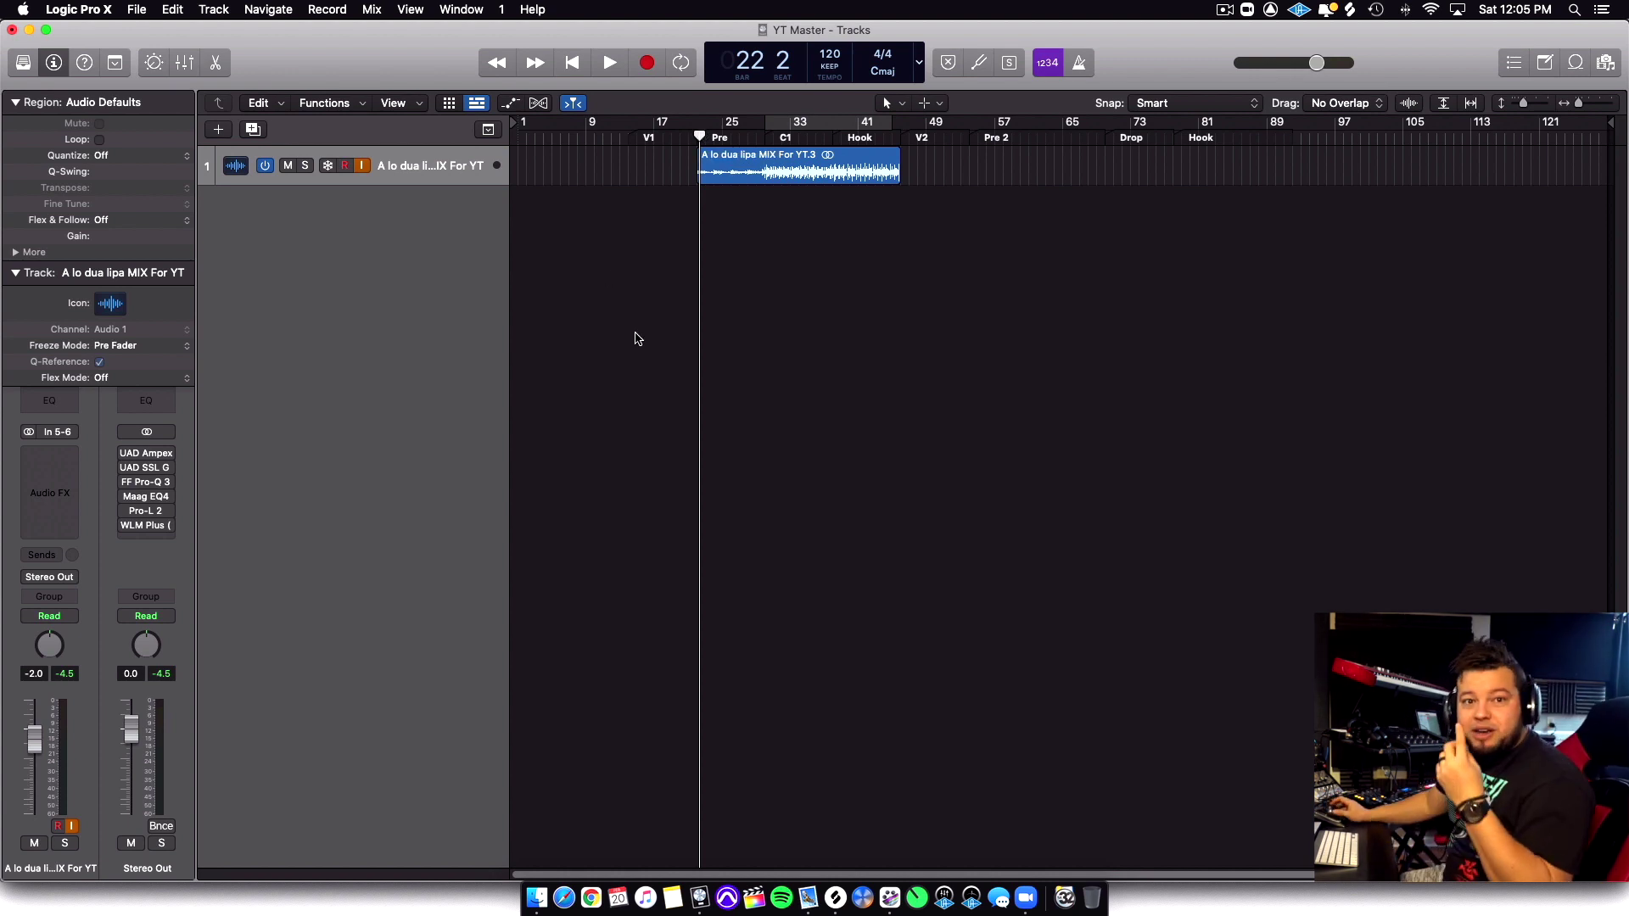
Play the mix from bar 22 to hear the unmastered section, then stop playback
{"action": "left_click_drag", "start_coordinate": [699, 137], "coordinate": [697, 137]}
{"action": "key", "text": "super+Right"}
{"action": "key", "text": "space"}
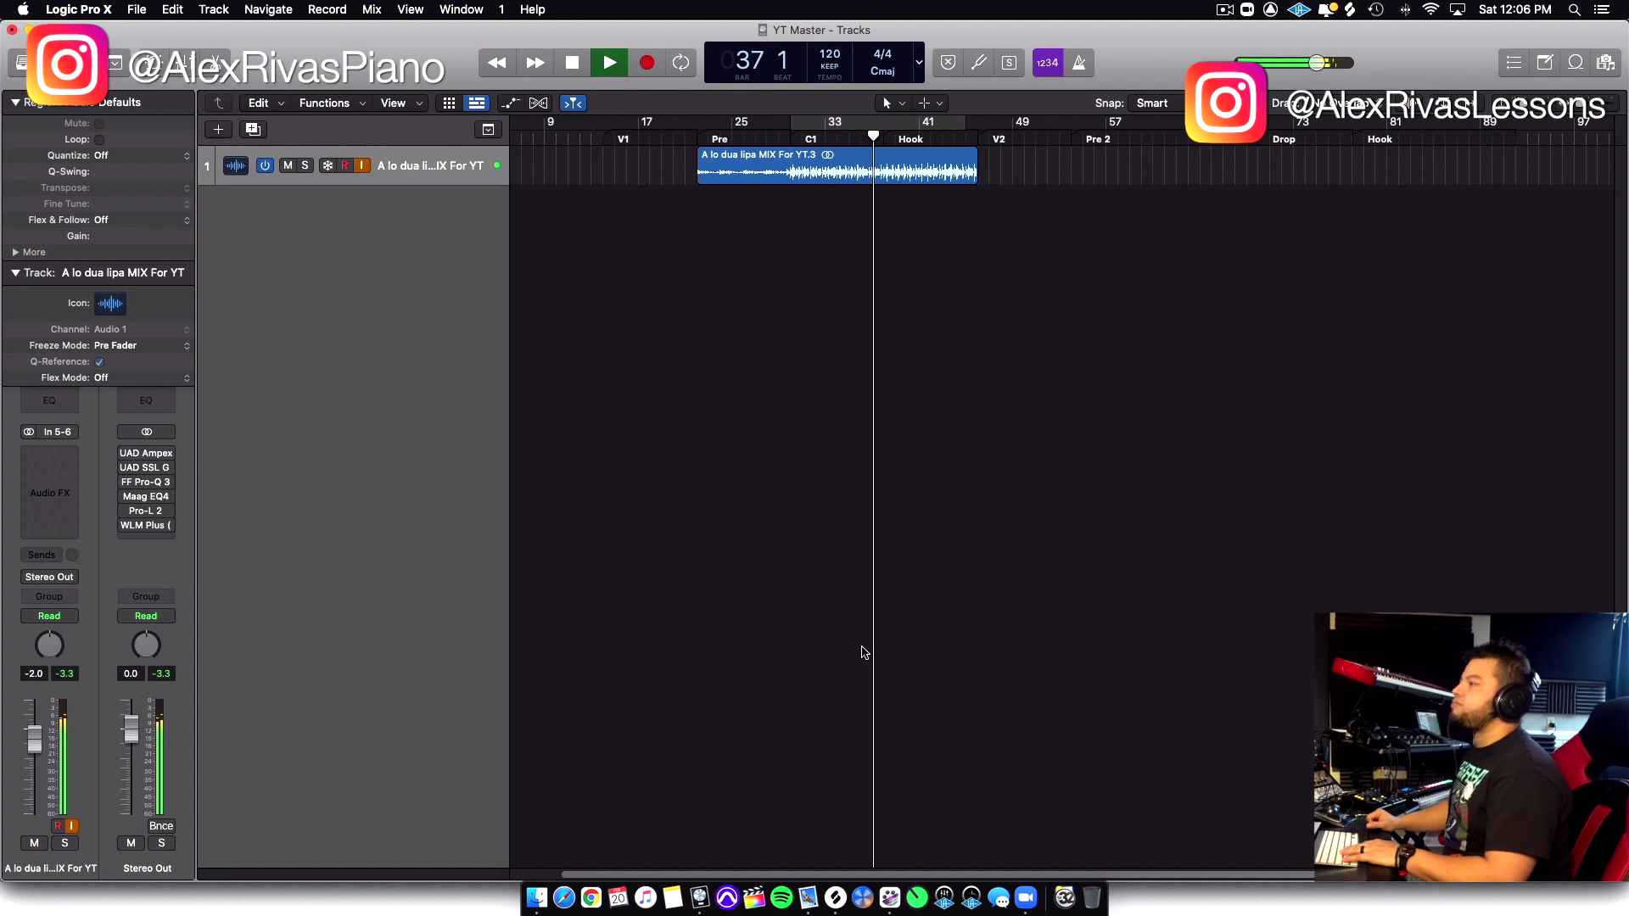
{"action": "key", "text": "space"}
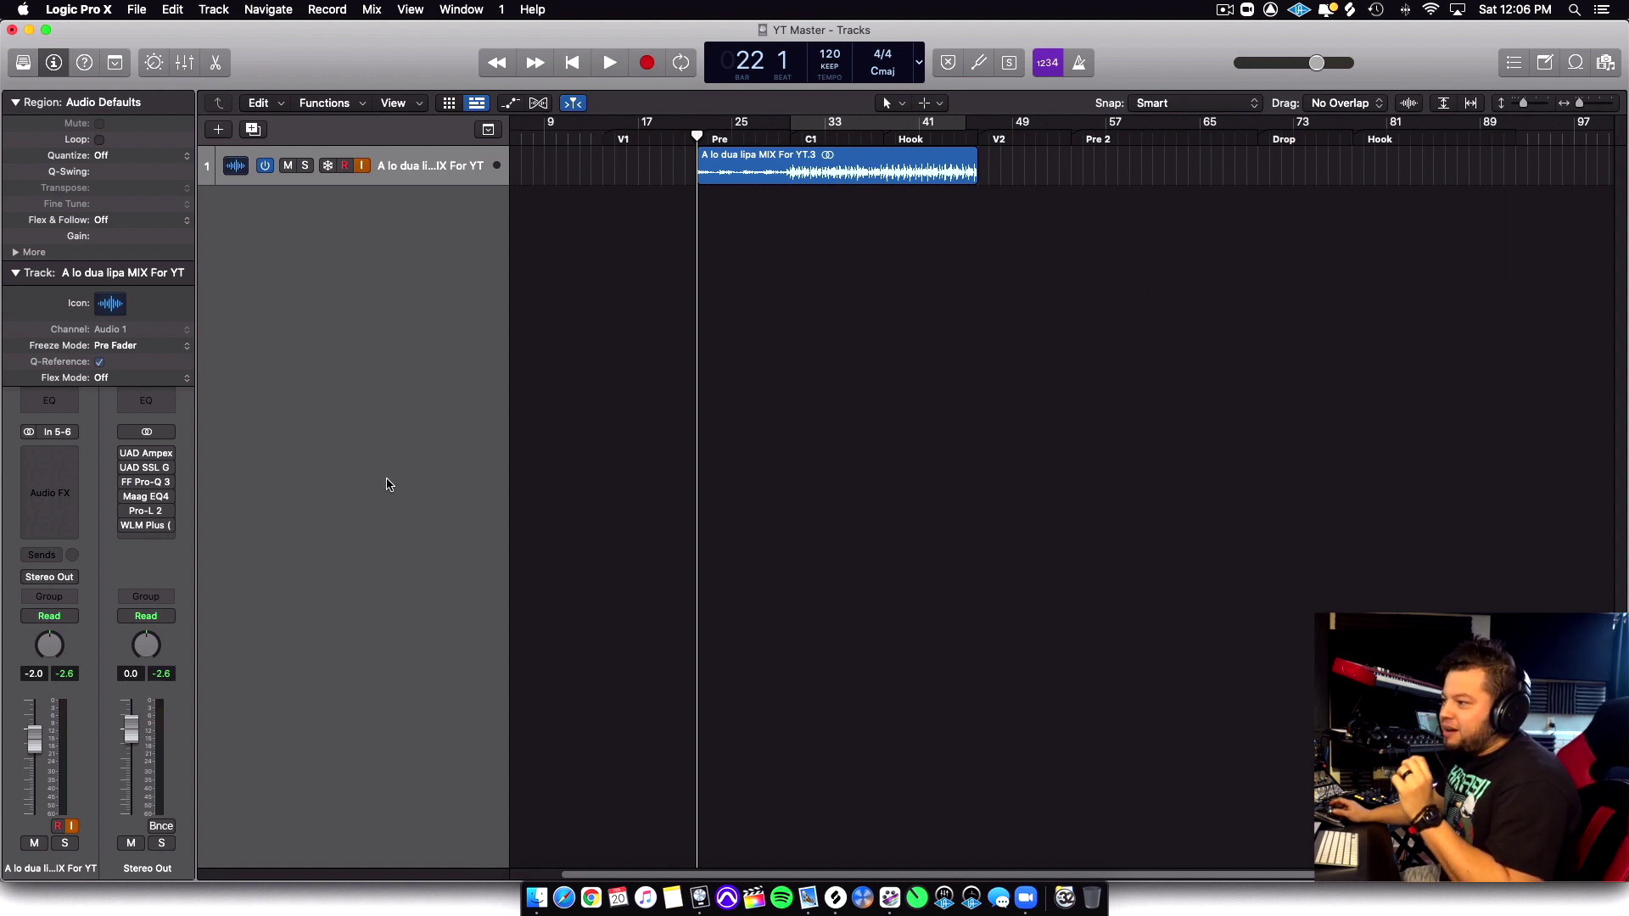
Open the UAD Ampex ATR-102 tape plug-in on the Stereo Out channel and enable it
{"action": "left_click", "coordinate": [148, 456]}
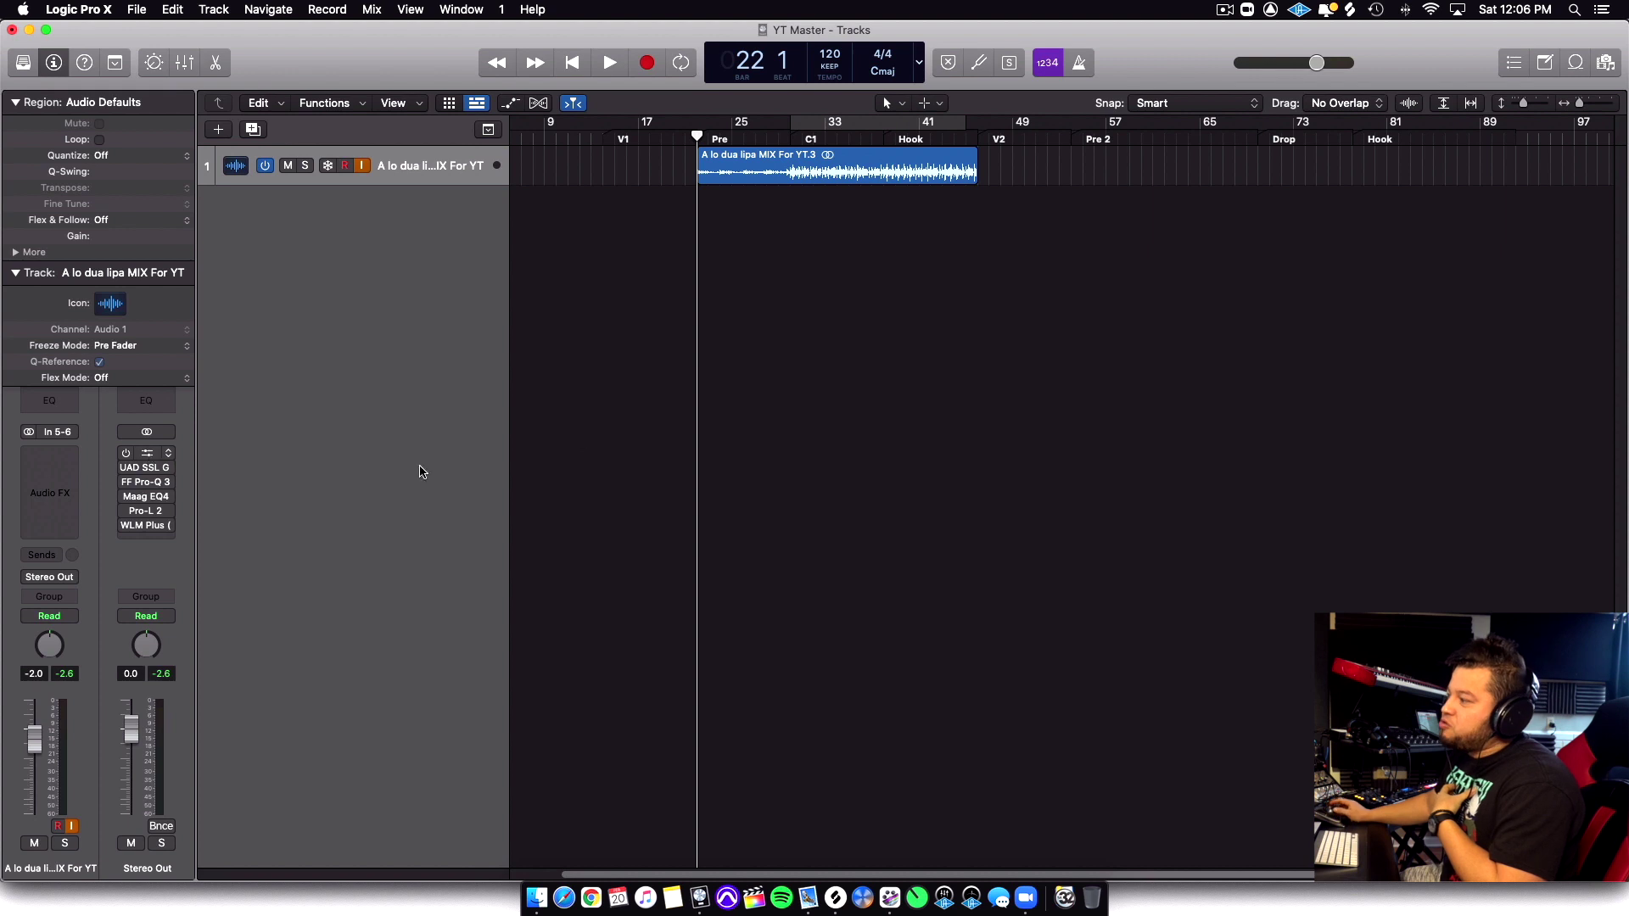
{"action": "left_click_drag", "start_coordinate": [860, 248], "coordinate": [829, 167]}
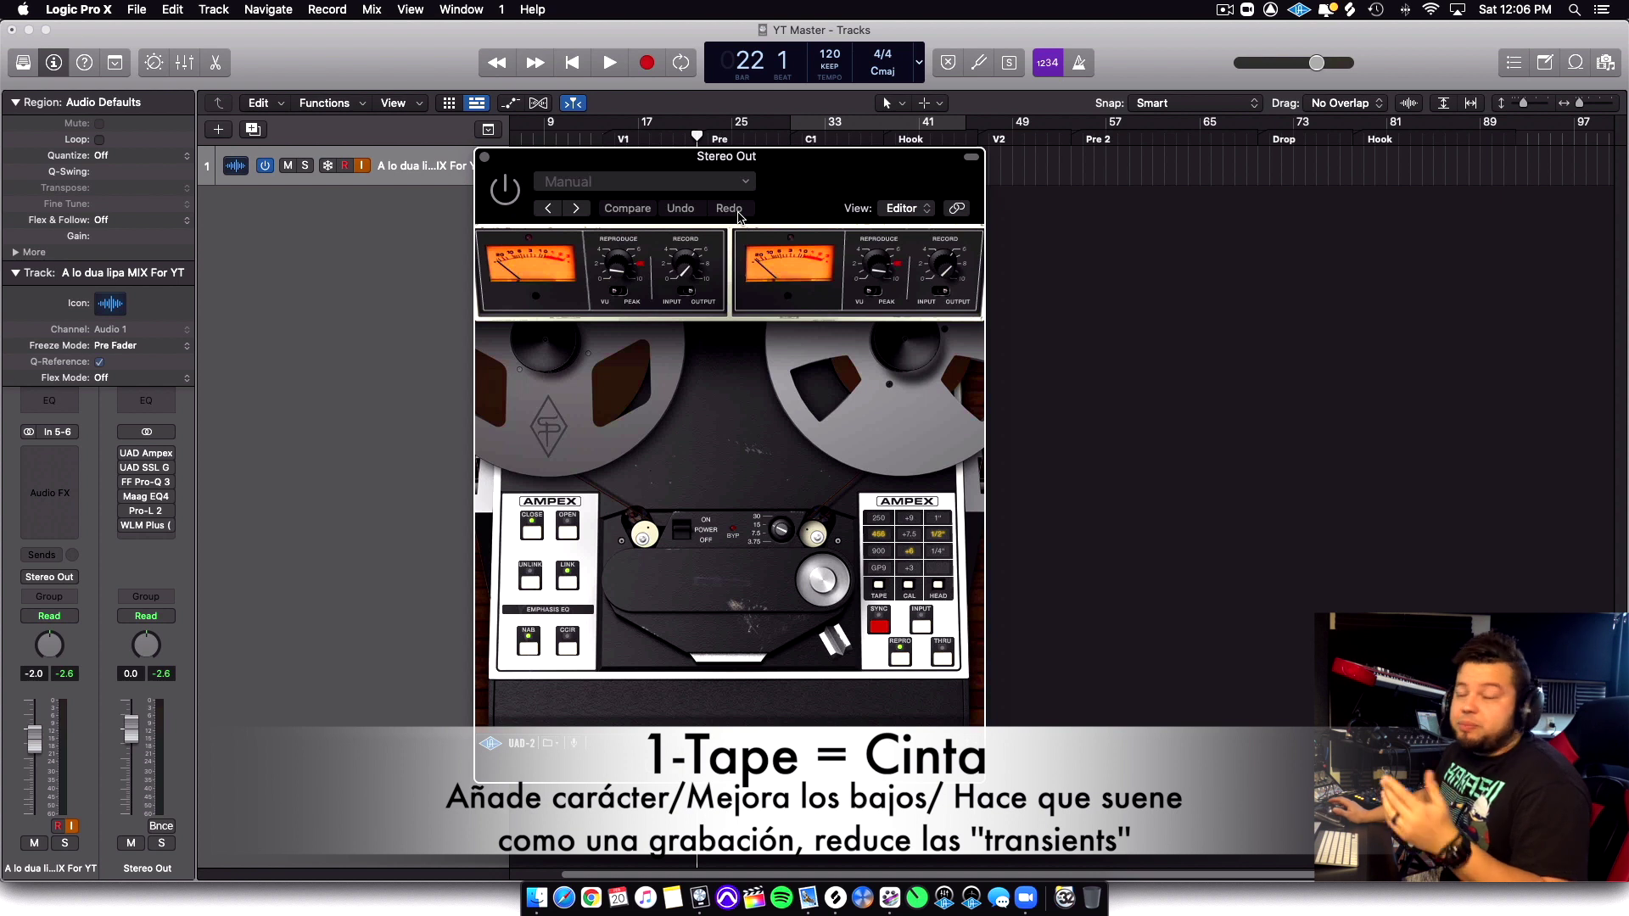
{"action": "left_click_drag", "start_coordinate": [816, 190], "coordinate": [794, 178]}
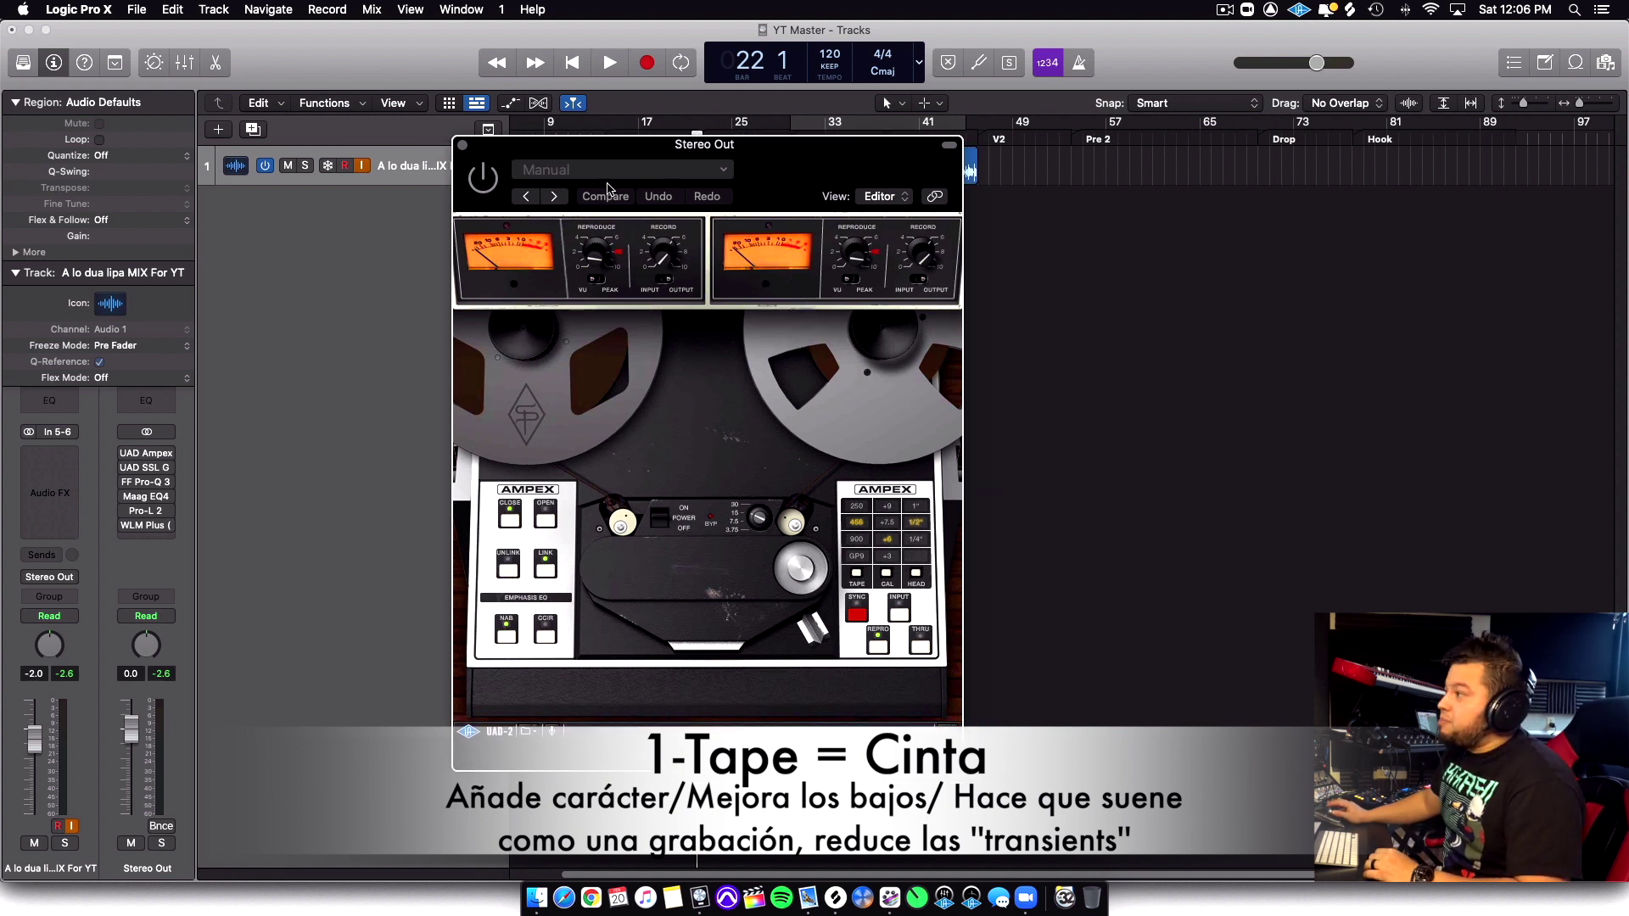
{"action": "left_click", "coordinate": [479, 182]}
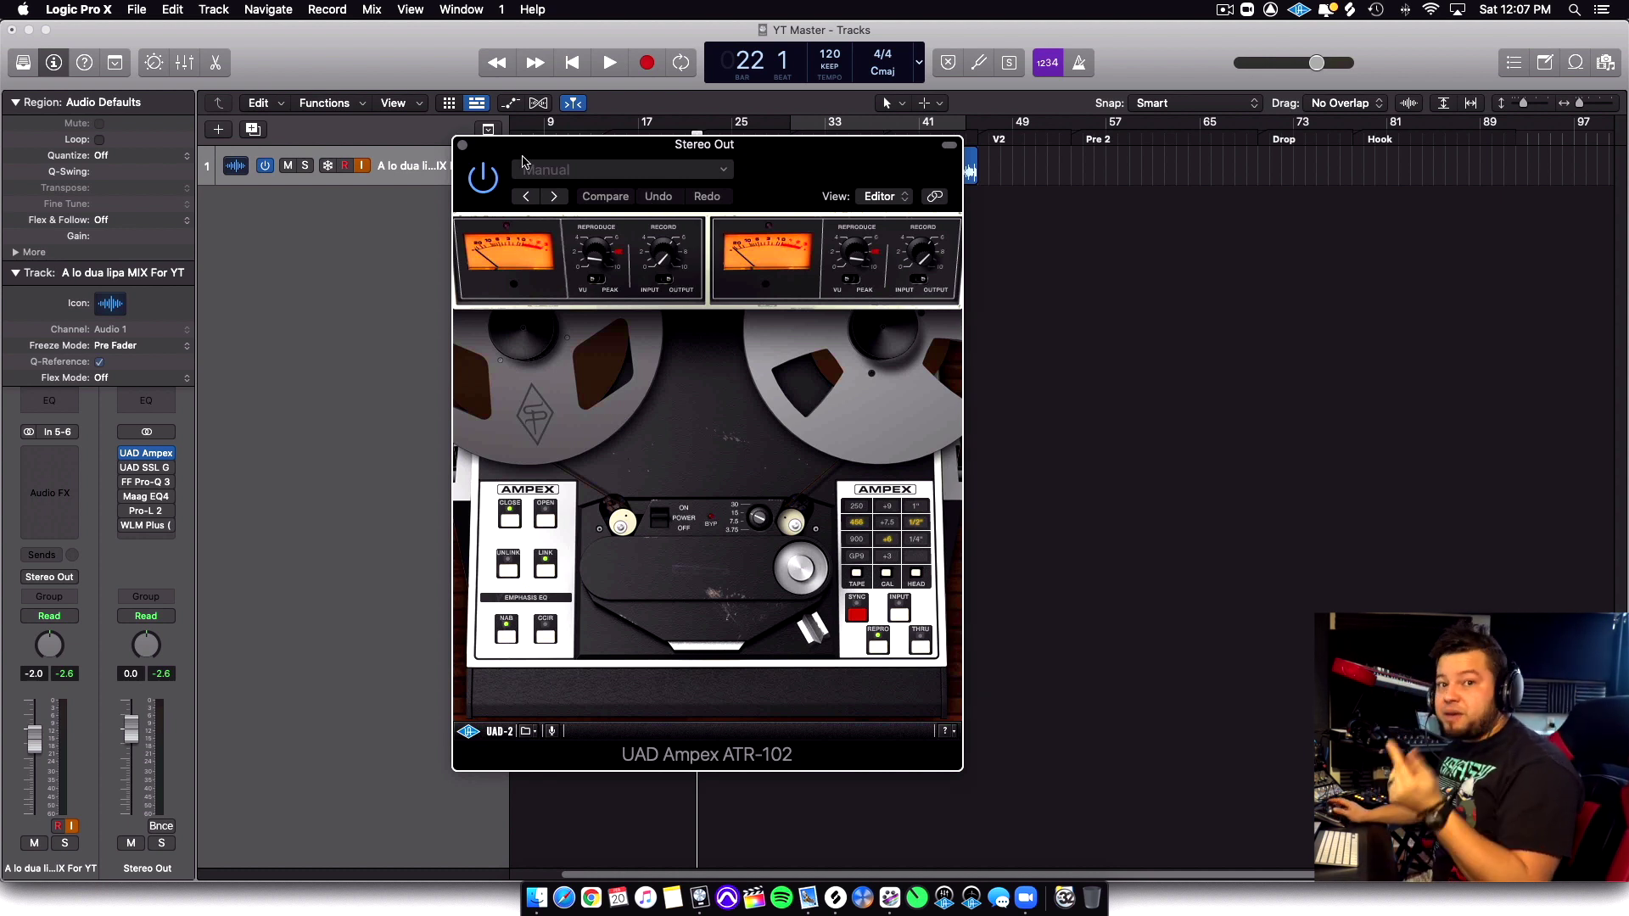
Compare the mix with the Ampex ATR-102 repeatedly bypassed and enabled during playback, leave it enabled and close its window
{"action": "left_click", "coordinate": [484, 182]}
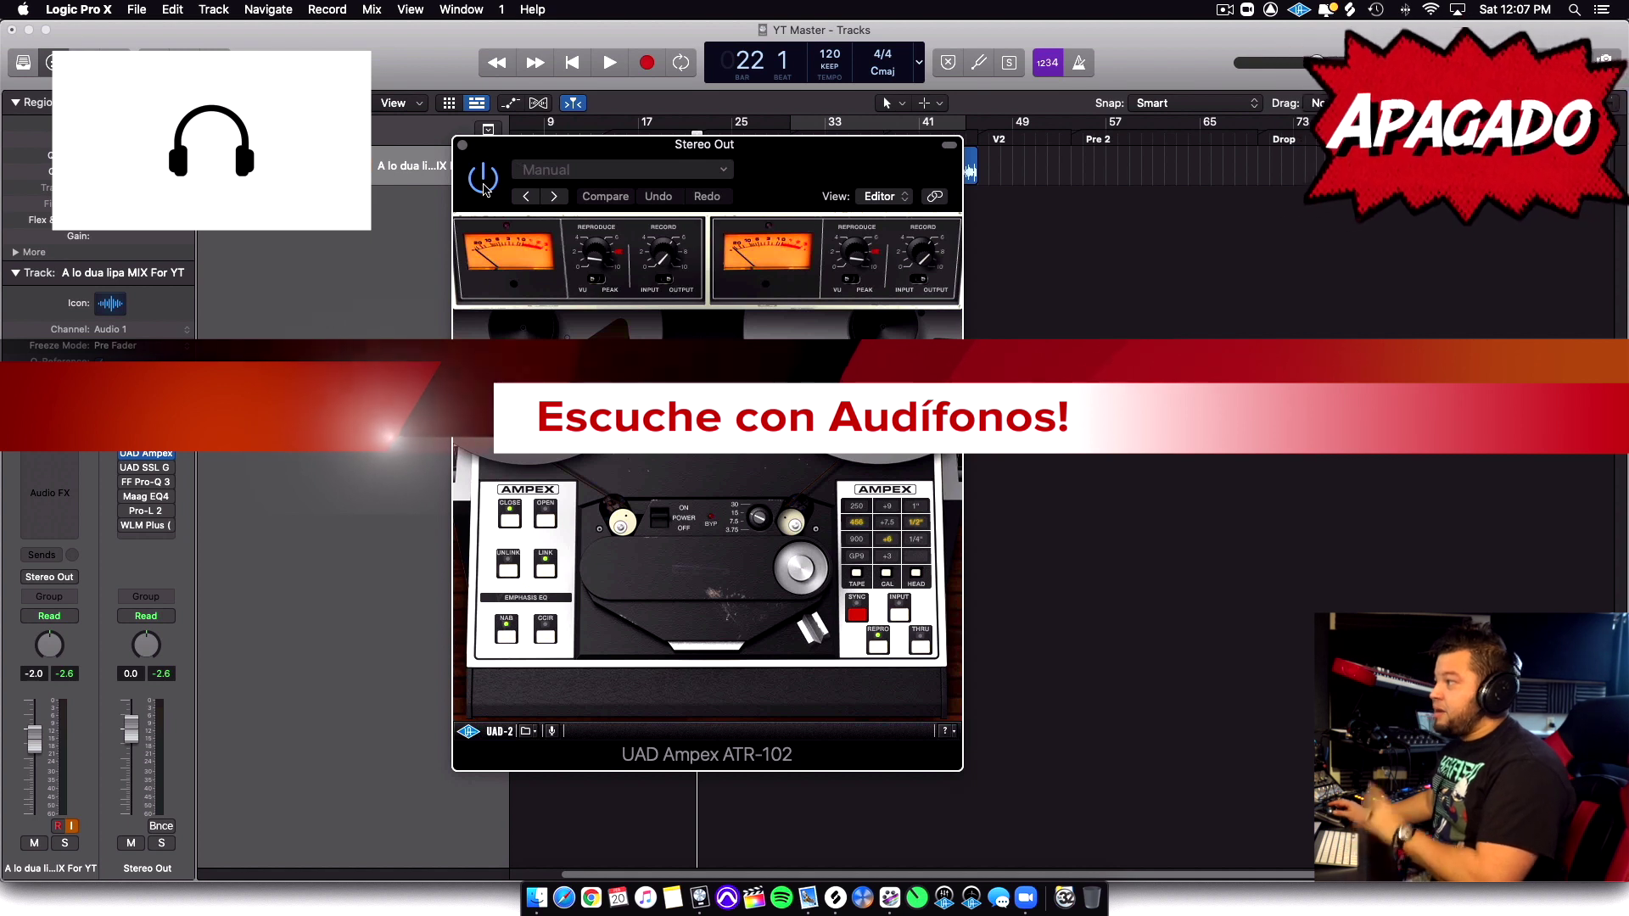
{"action": "key", "text": "space"}
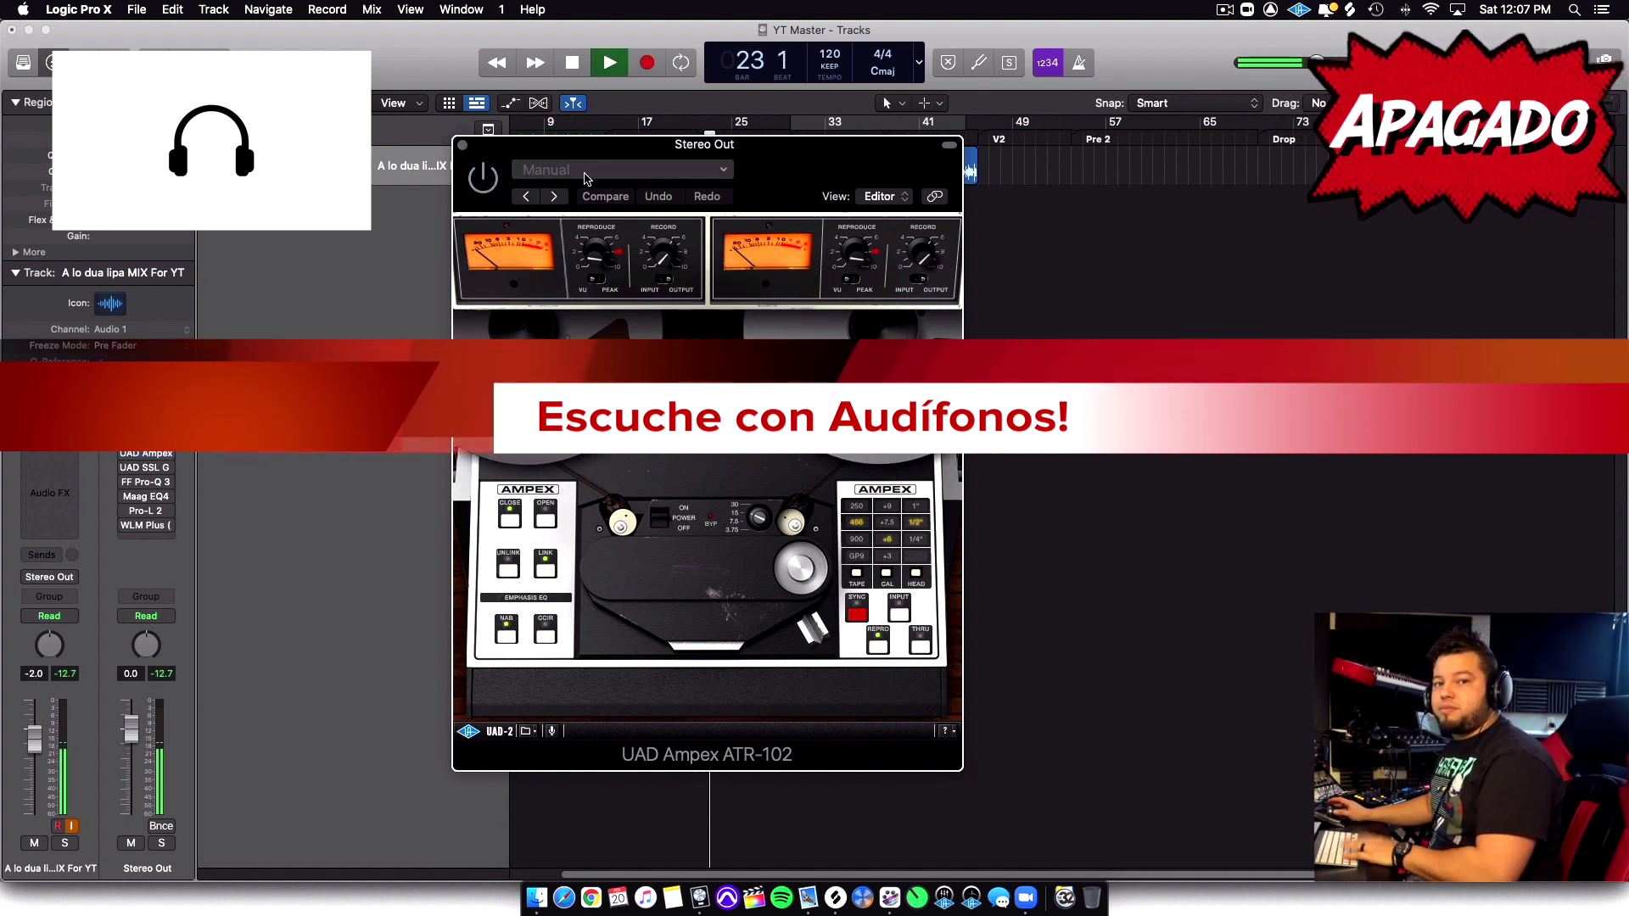
{"action": "left_click", "coordinate": [484, 180]}
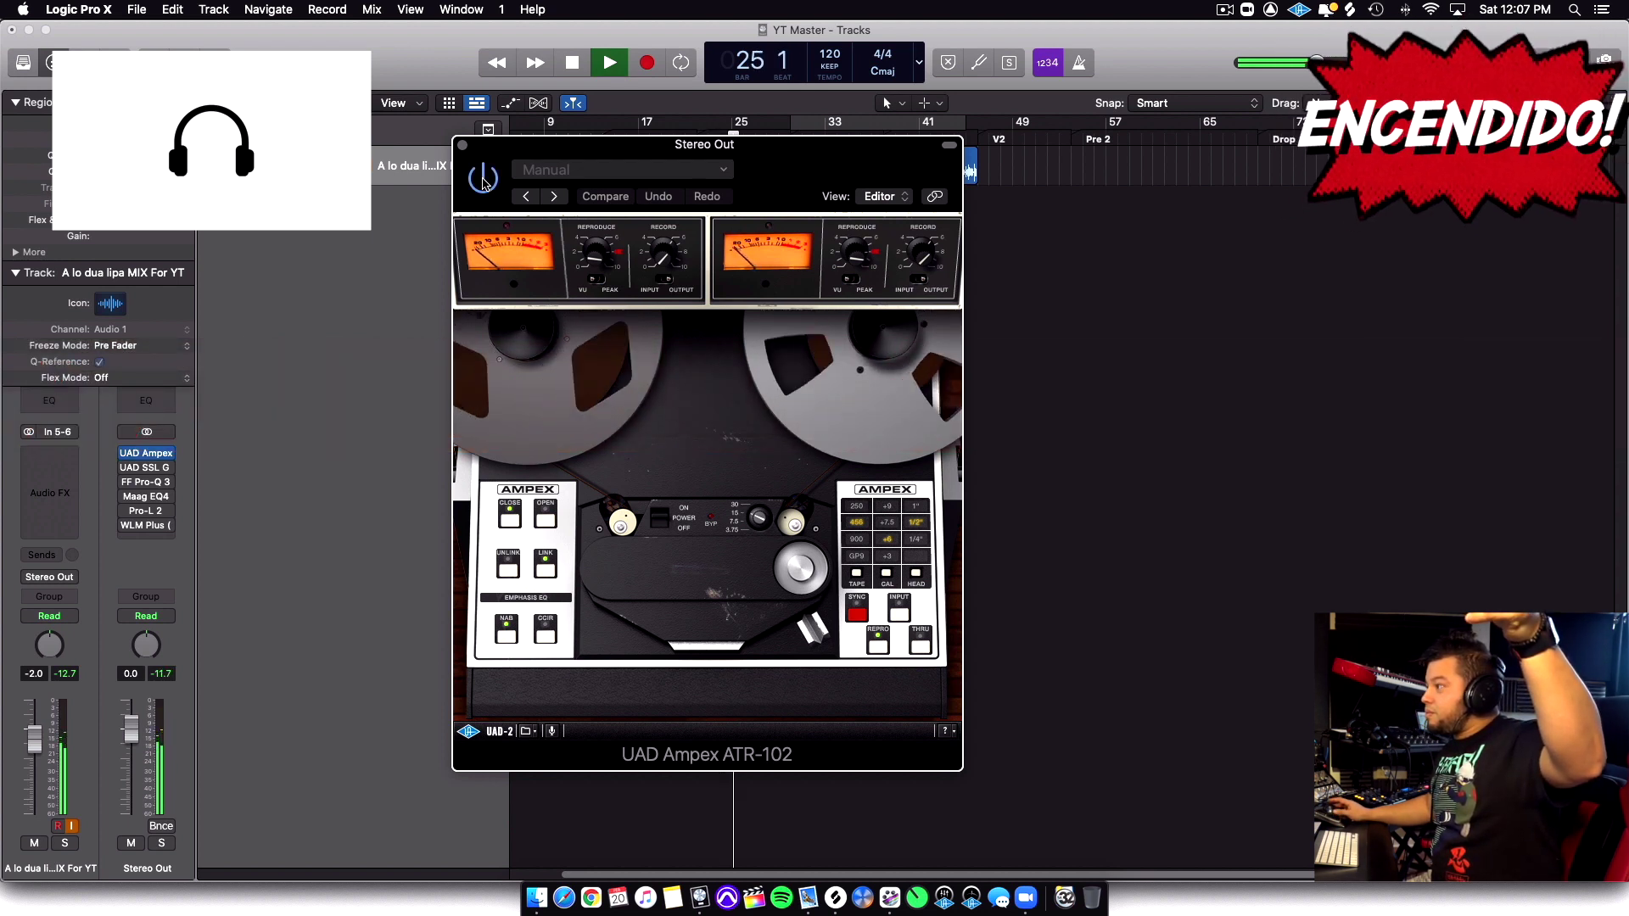
{"action": "left_click", "coordinate": [484, 180]}
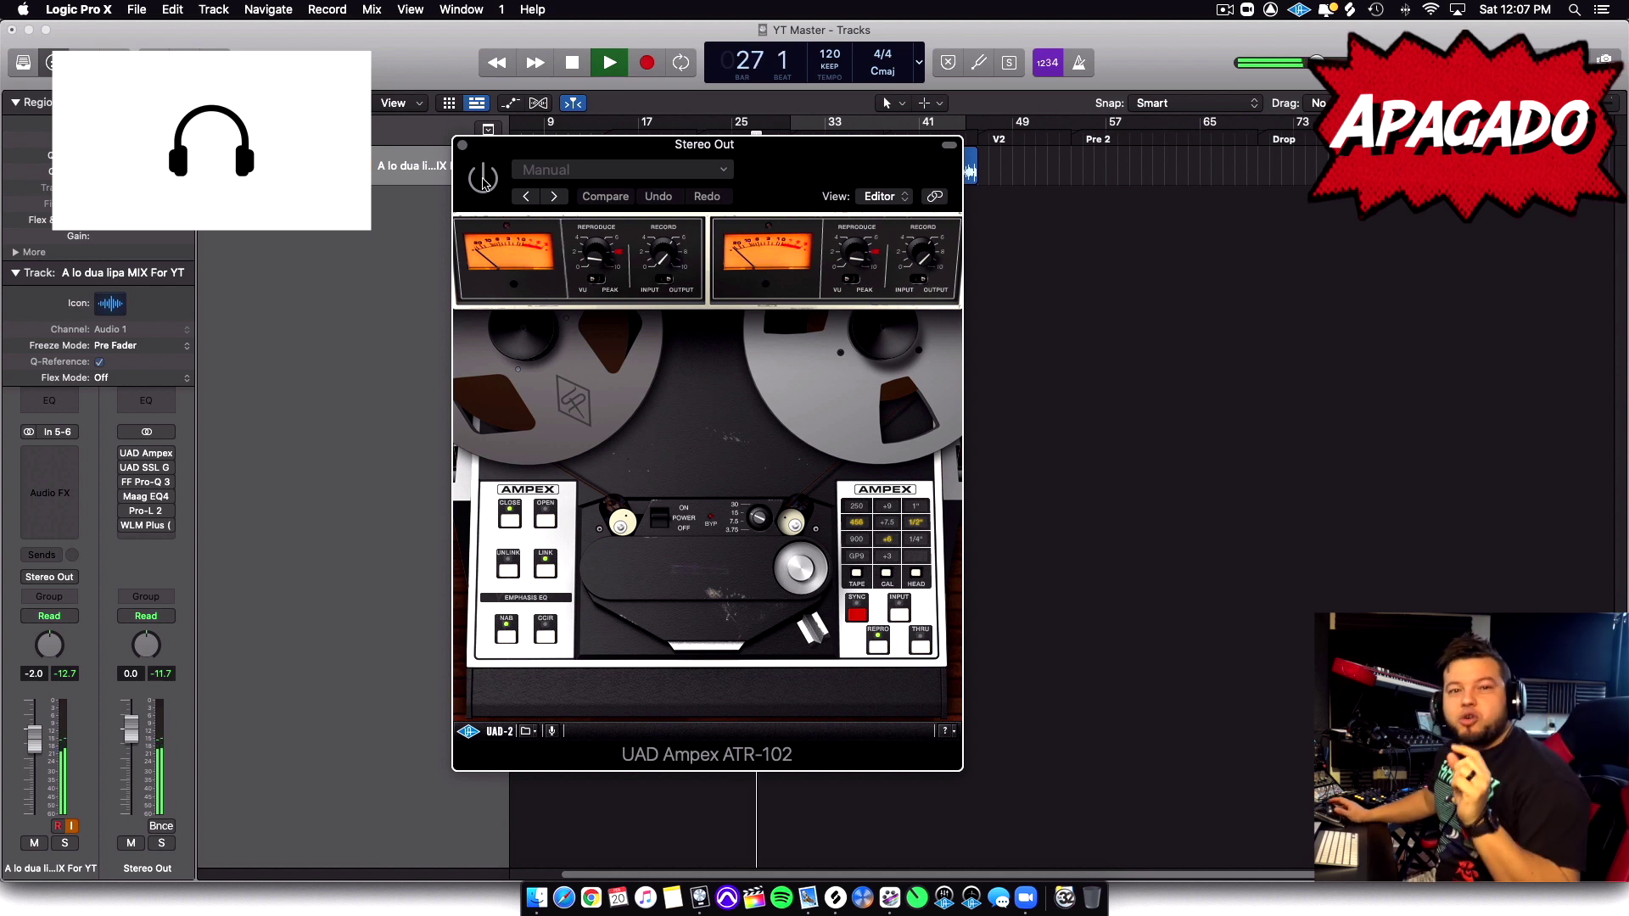
{"action": "left_click_drag", "start_coordinate": [779, 157], "coordinate": [849, 316]}
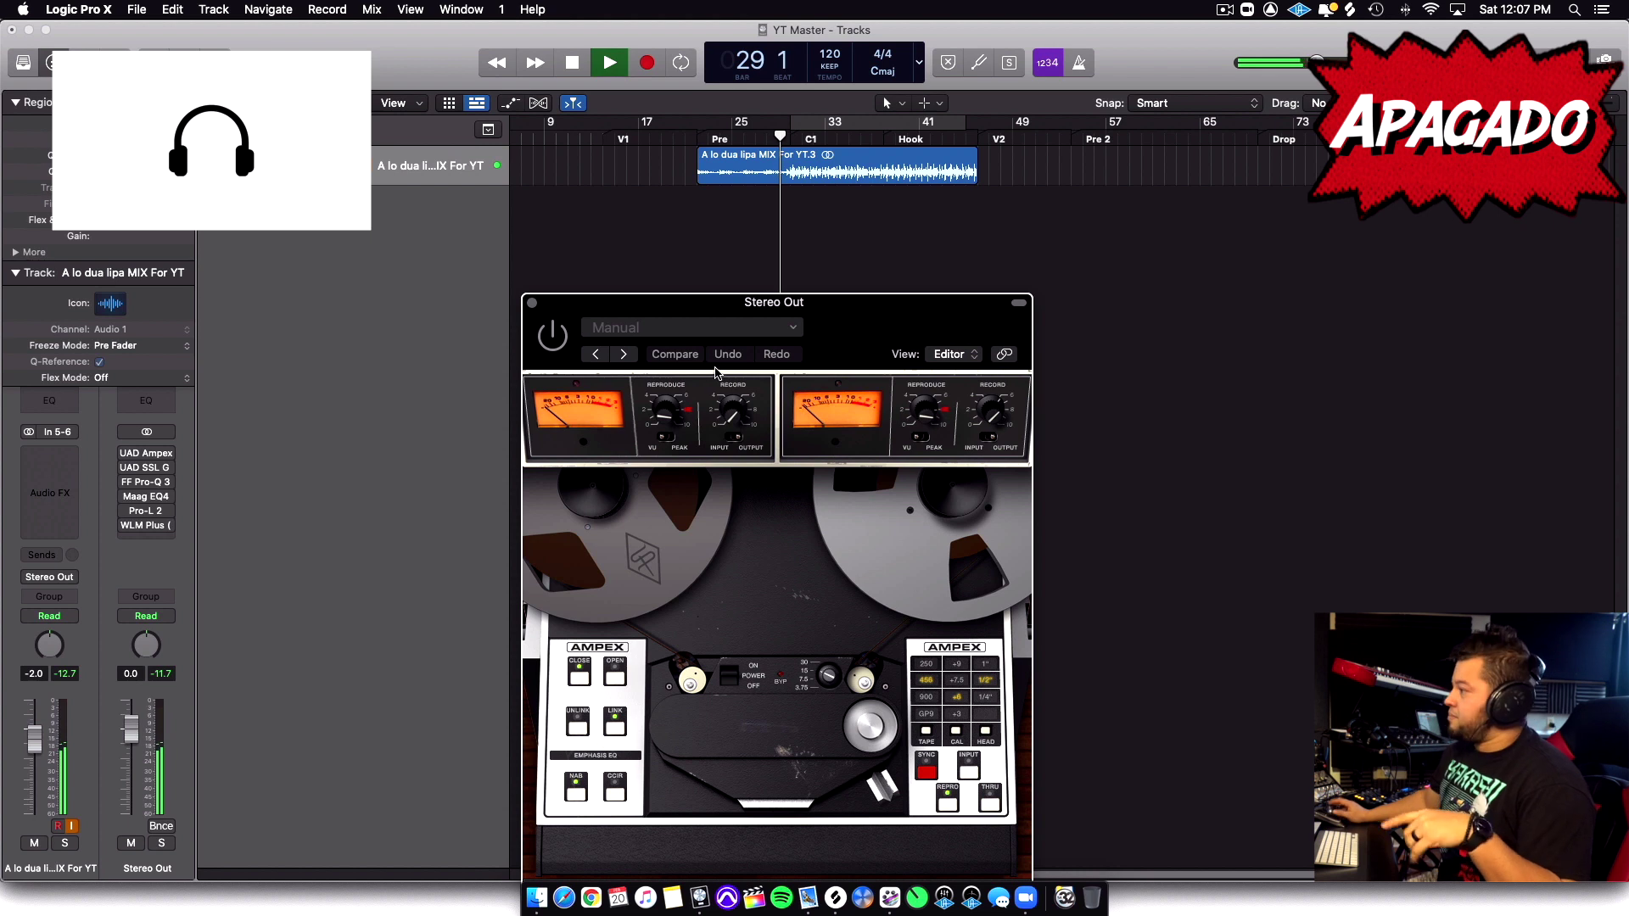
{"action": "left_click", "coordinate": [552, 337]}
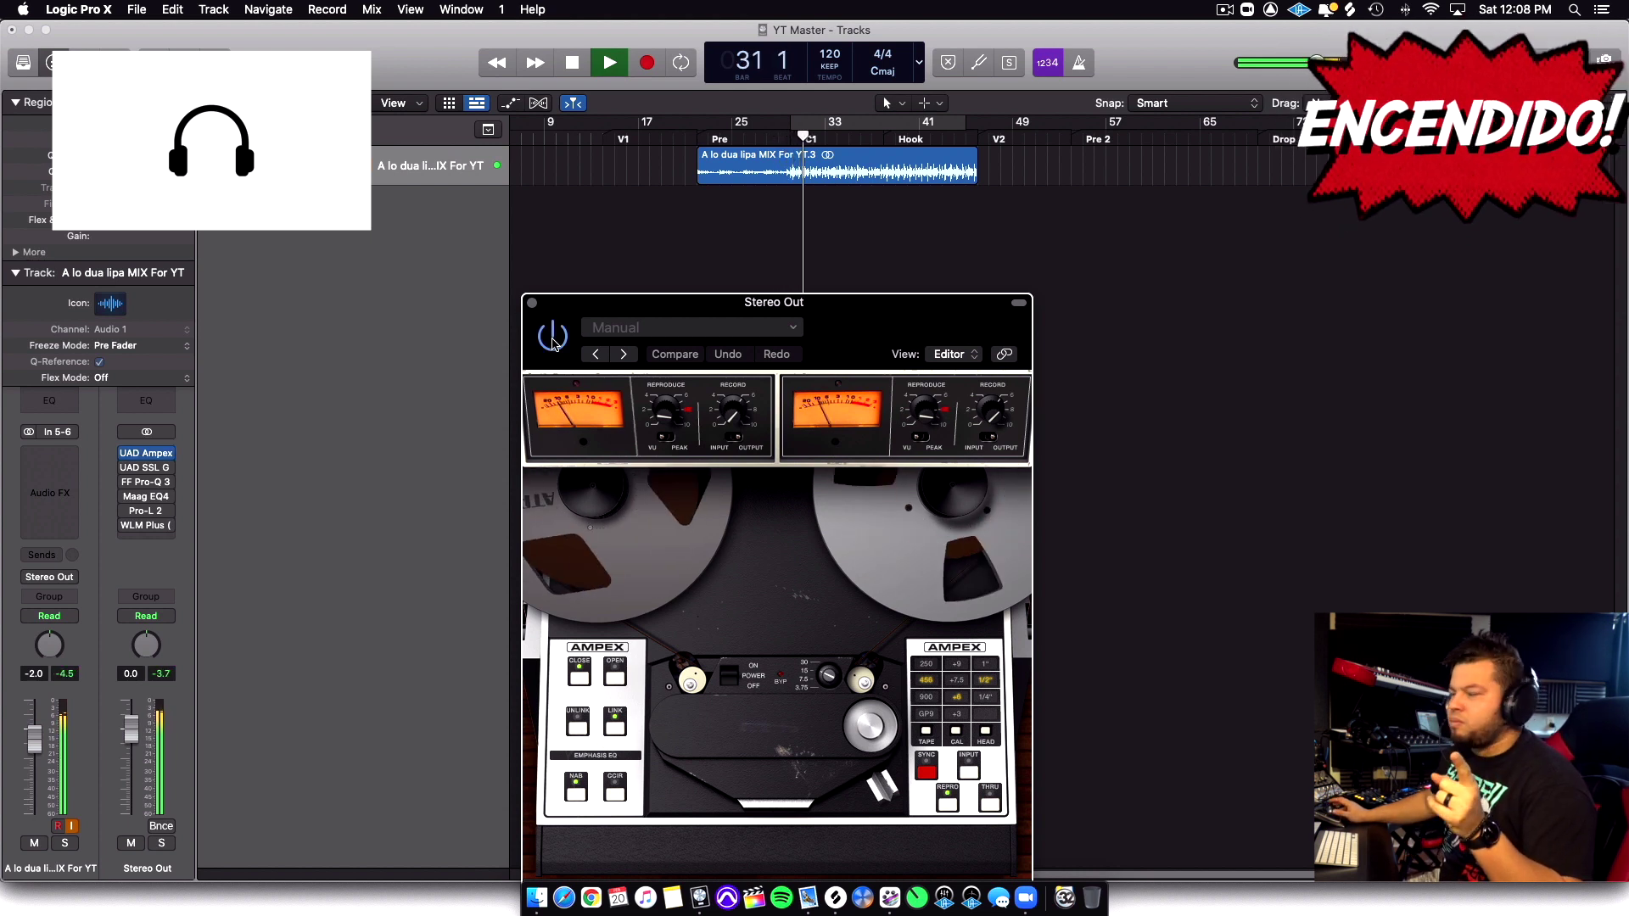
{"action": "left_click", "coordinate": [552, 338]}
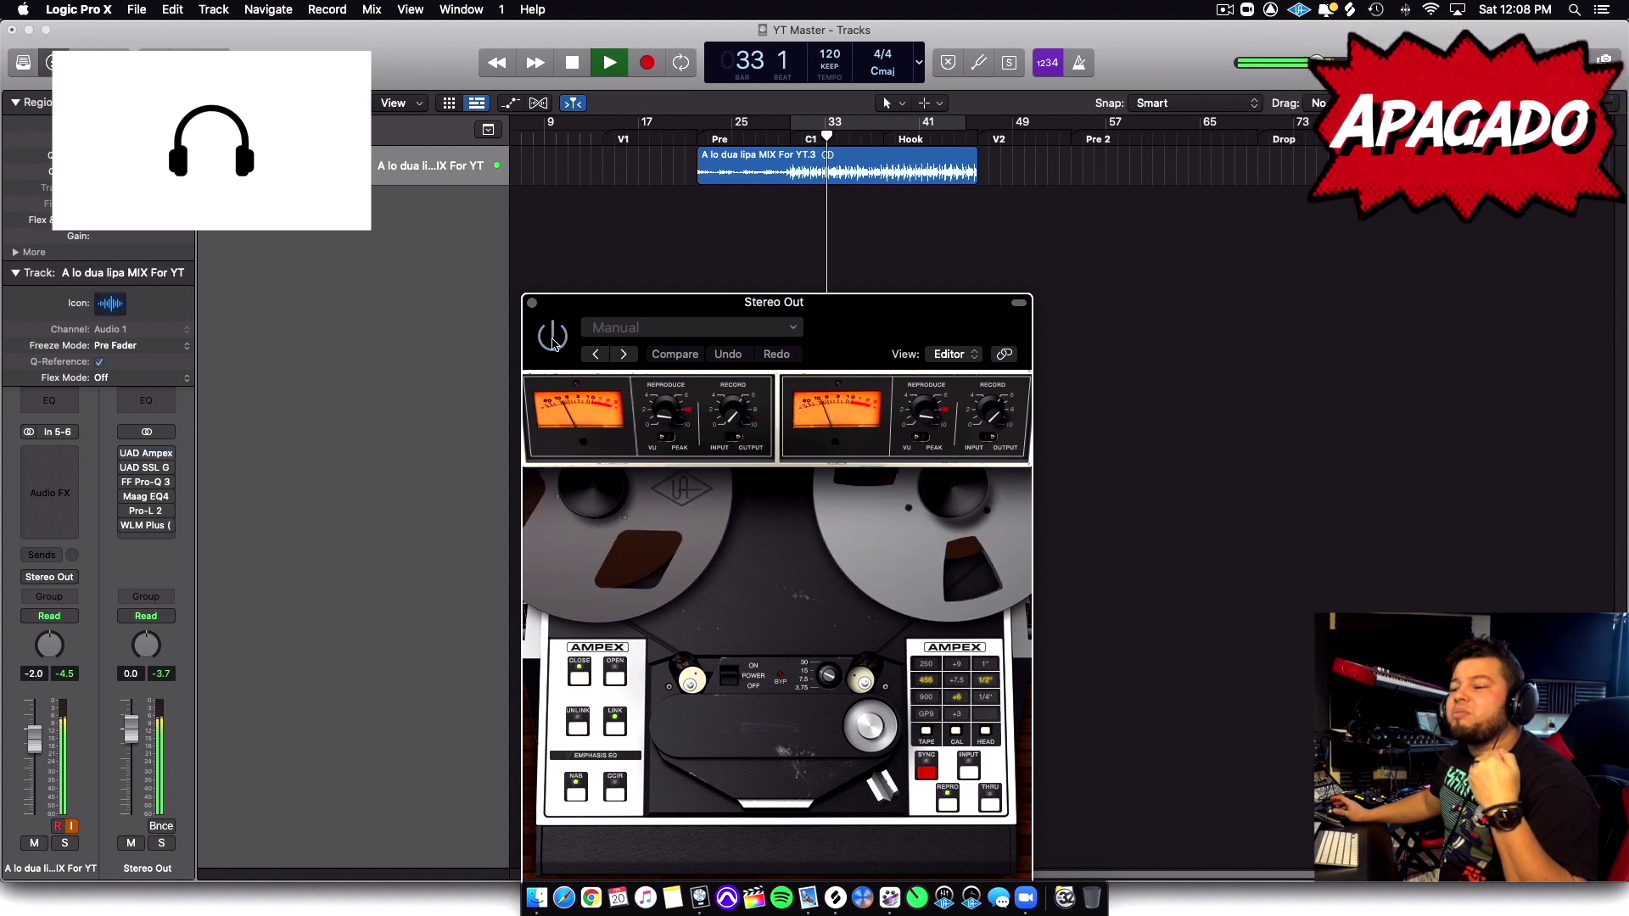
{"action": "left_click", "coordinate": [553, 338]}
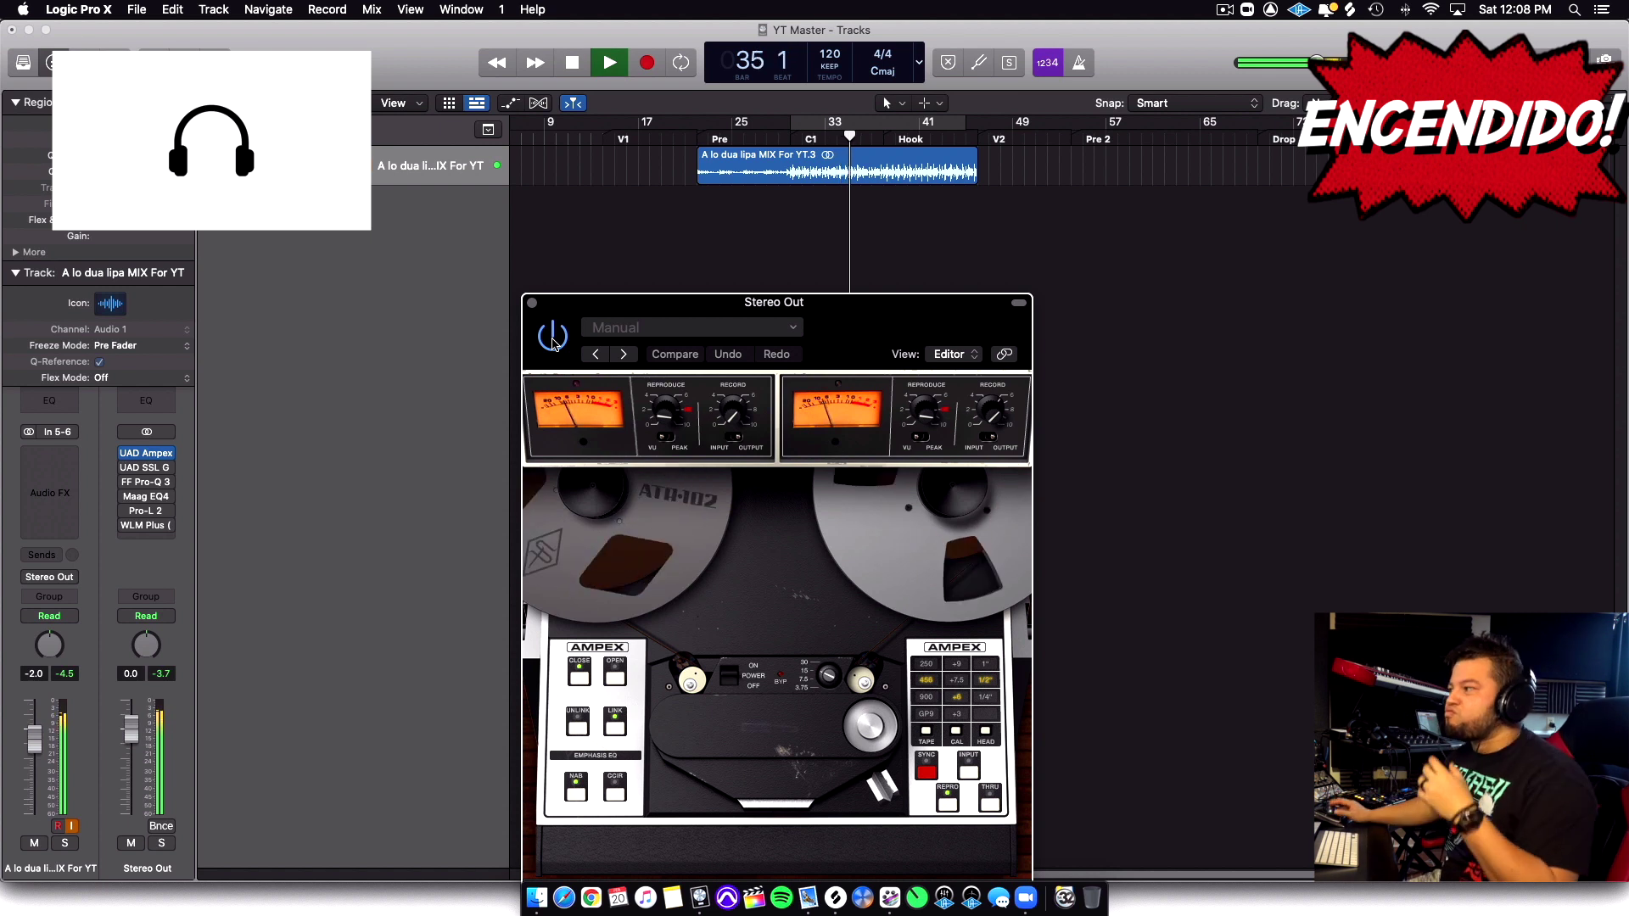
{"action": "left_click", "coordinate": [552, 339]}
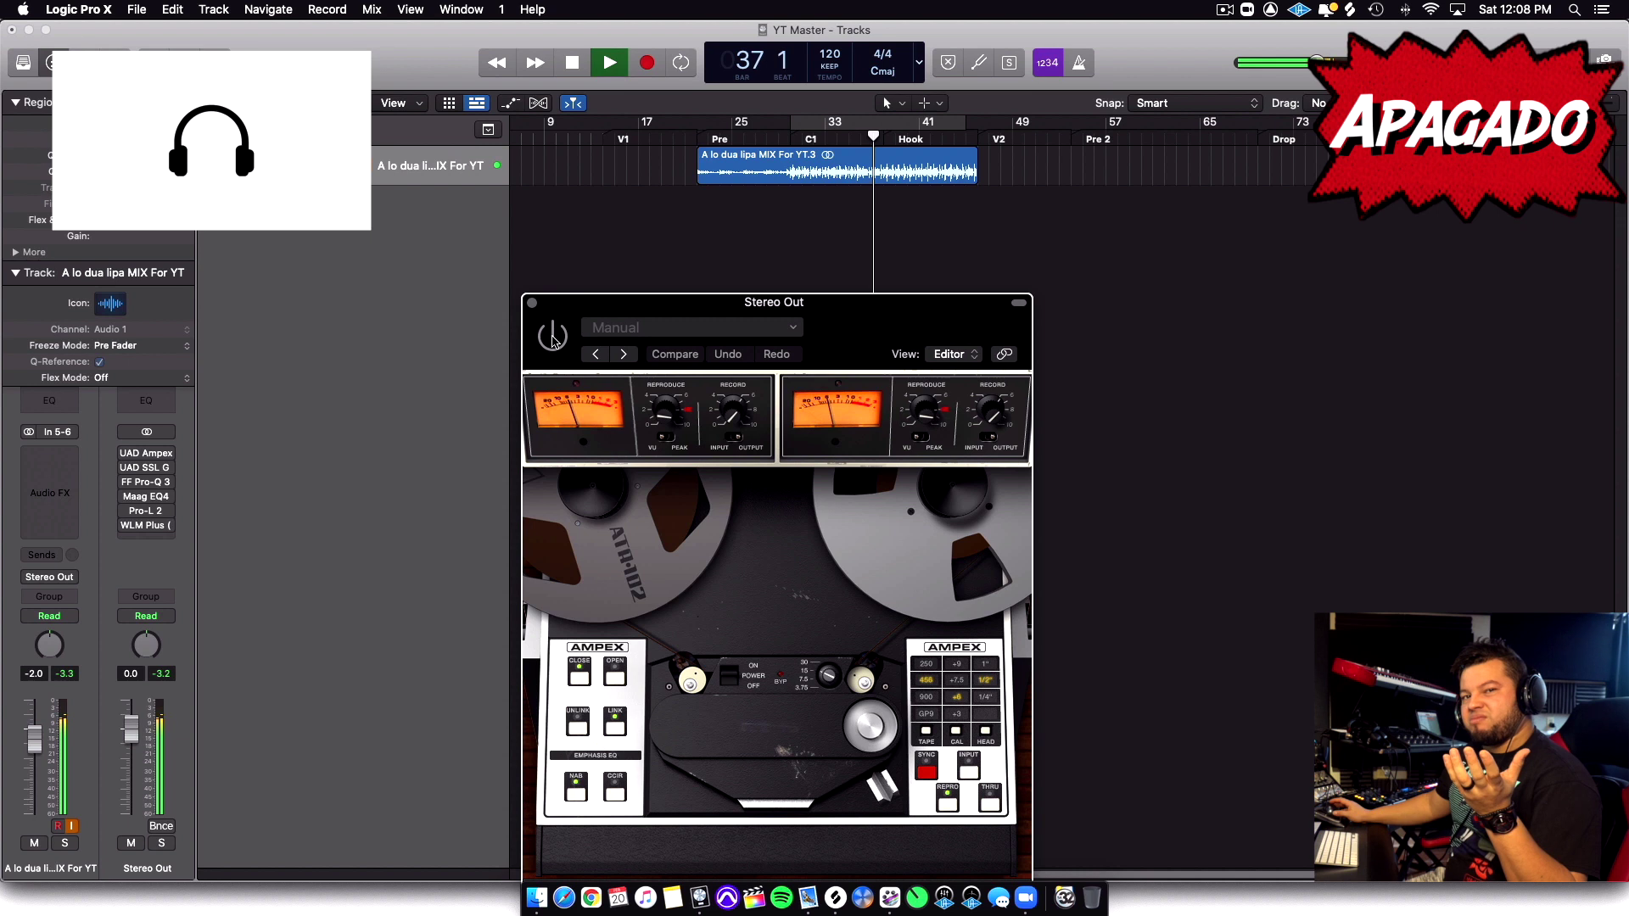
{"action": "left_click", "coordinate": [552, 339]}
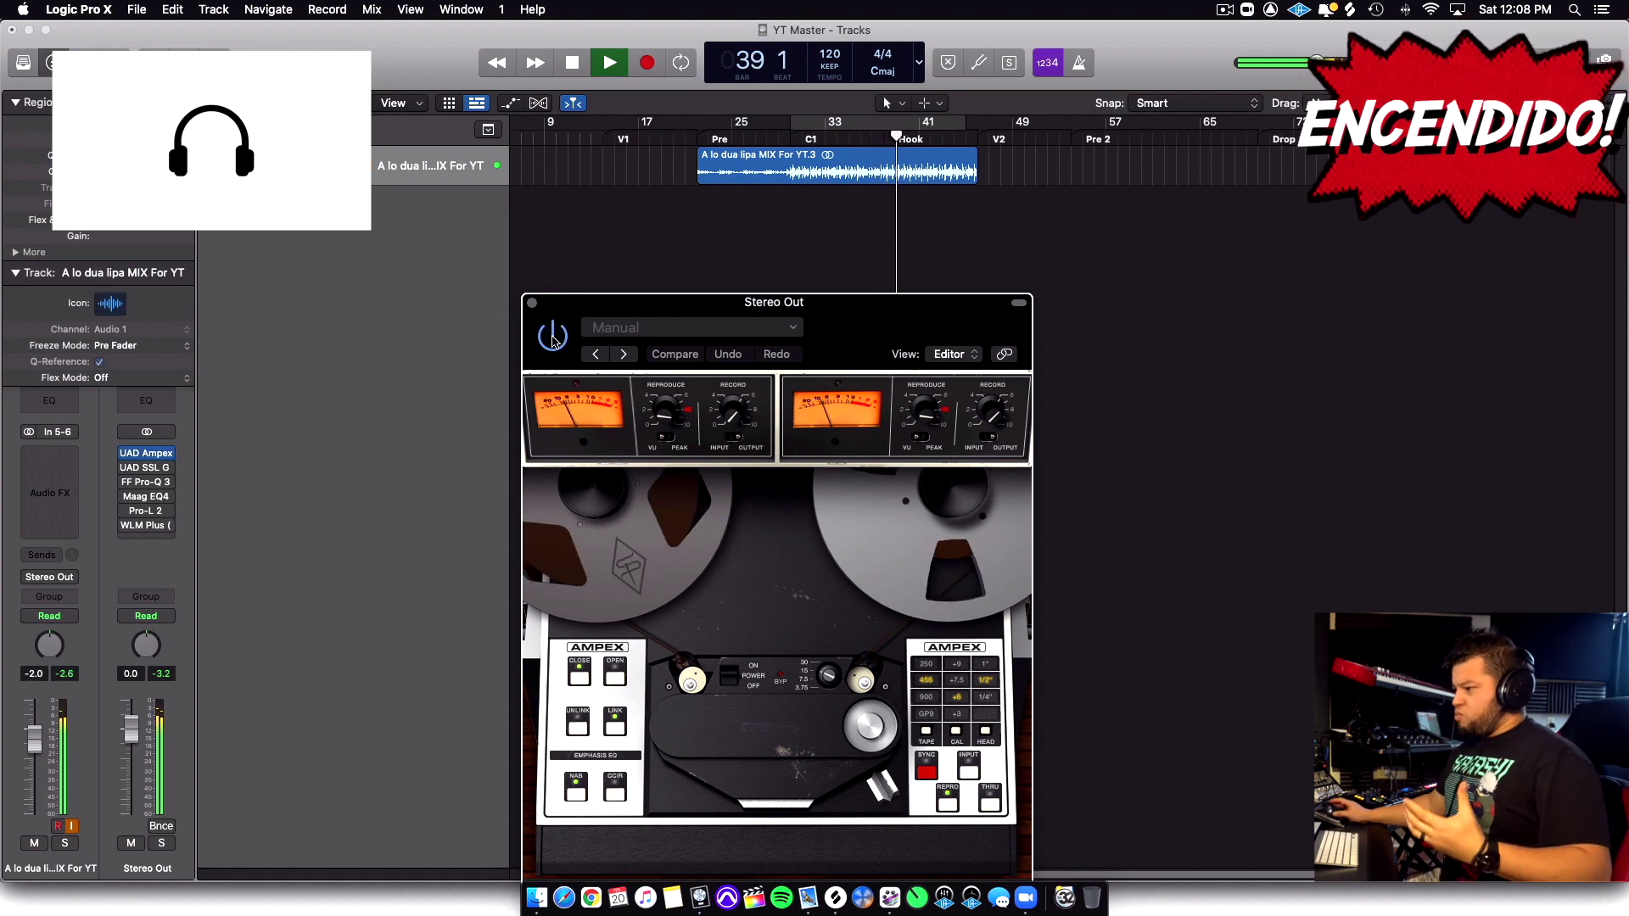
{"action": "left_click", "coordinate": [552, 338]}
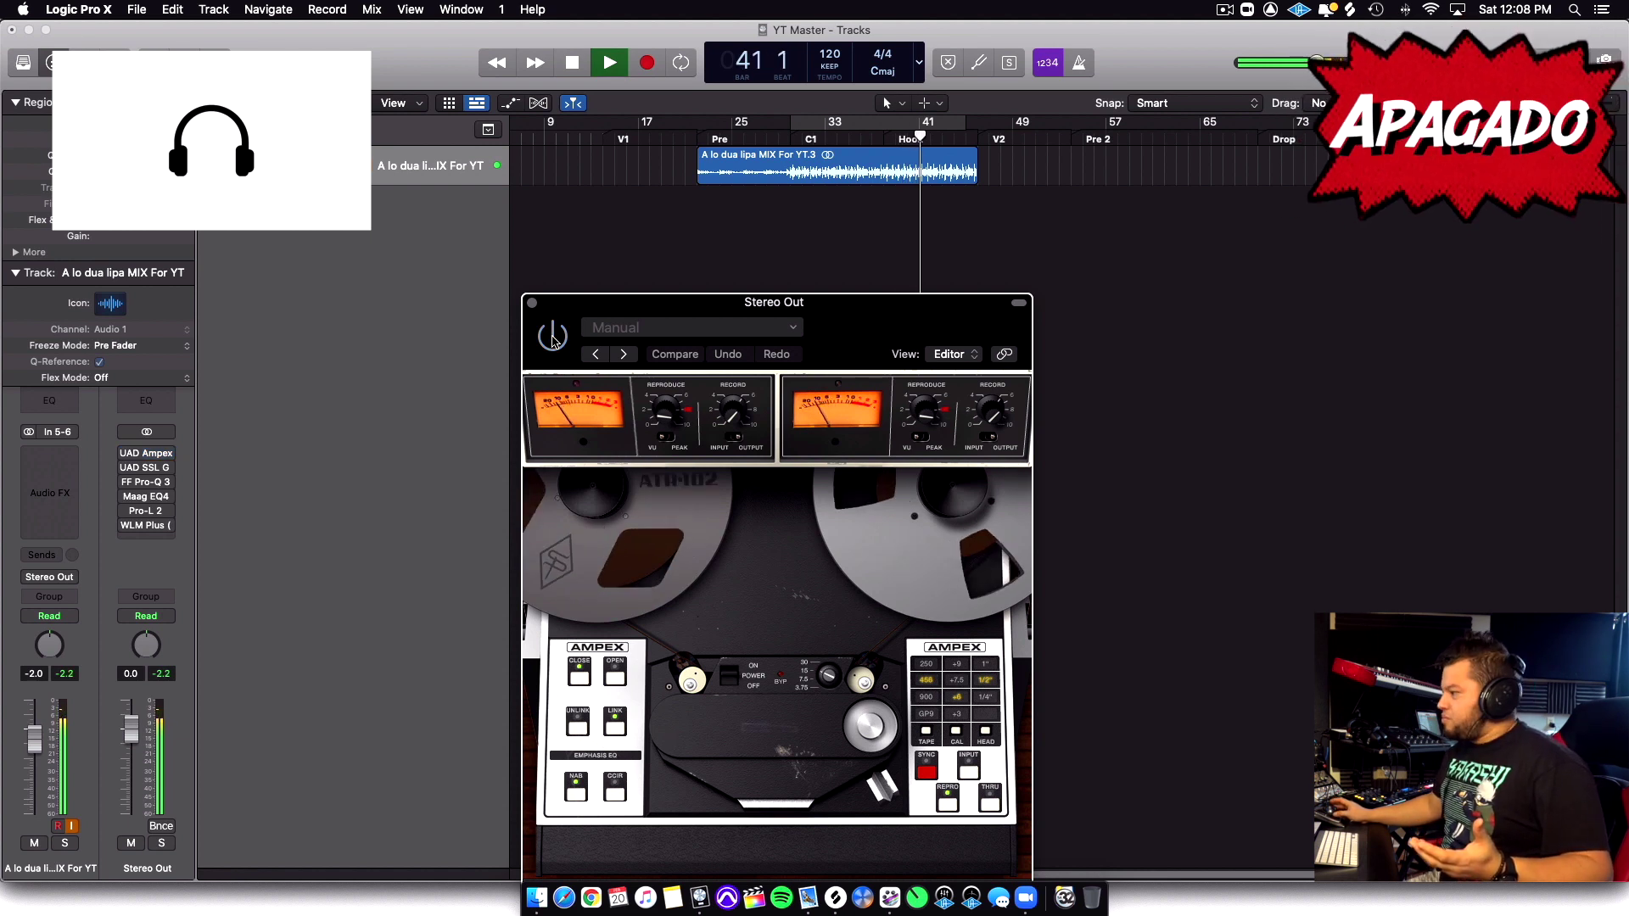
{"action": "left_click", "coordinate": [553, 338]}
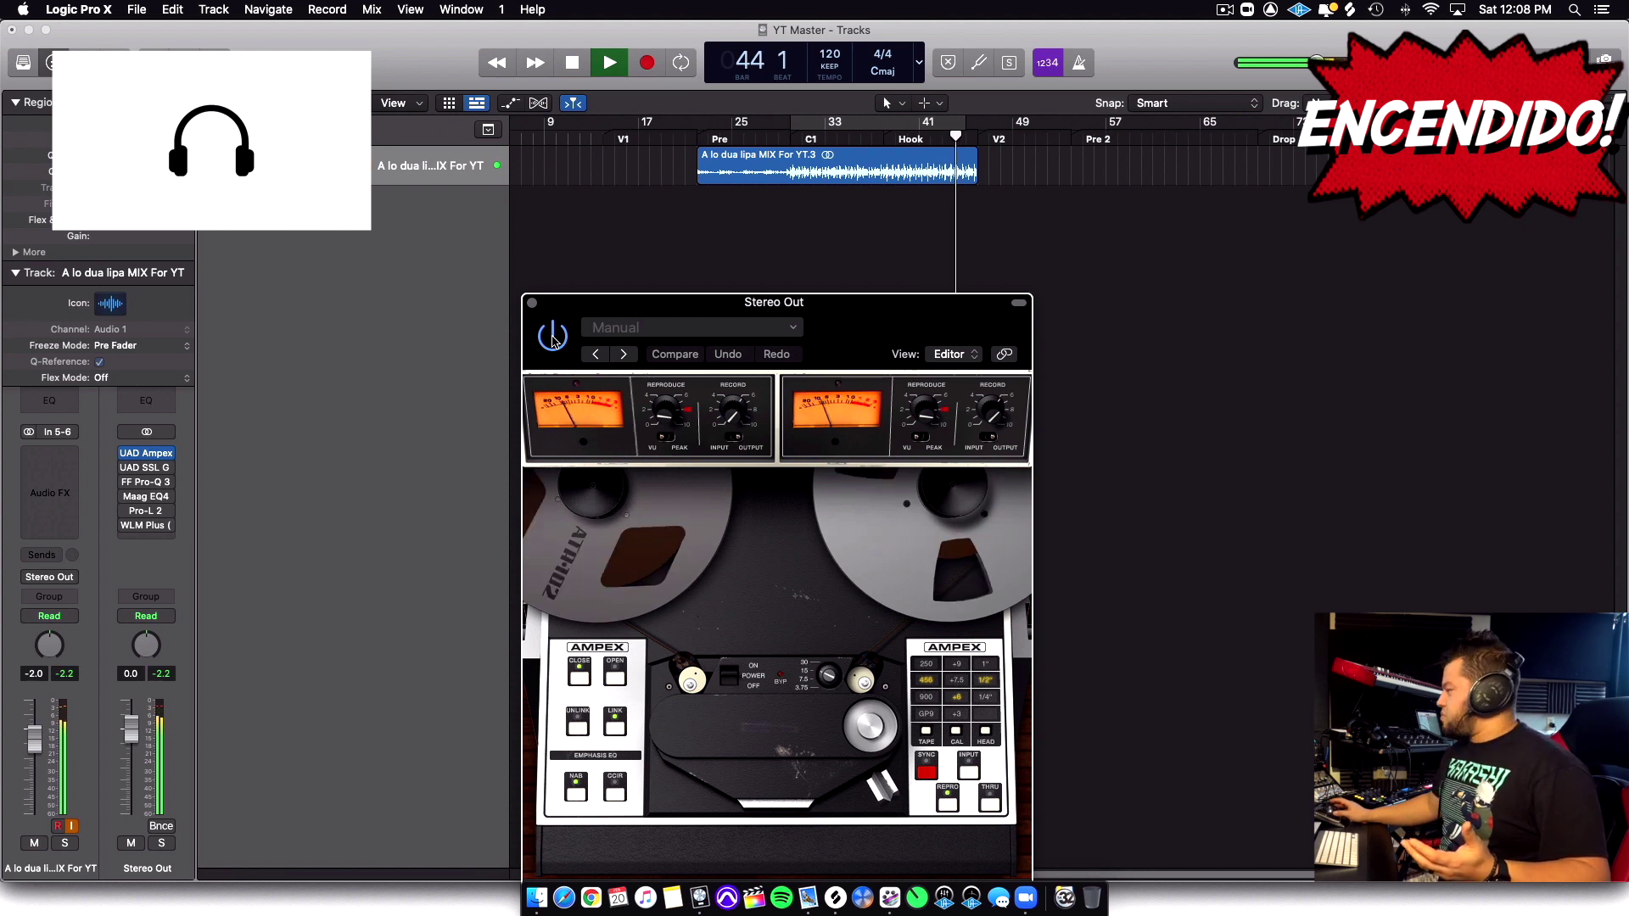
{"action": "left_click", "coordinate": [552, 338]}
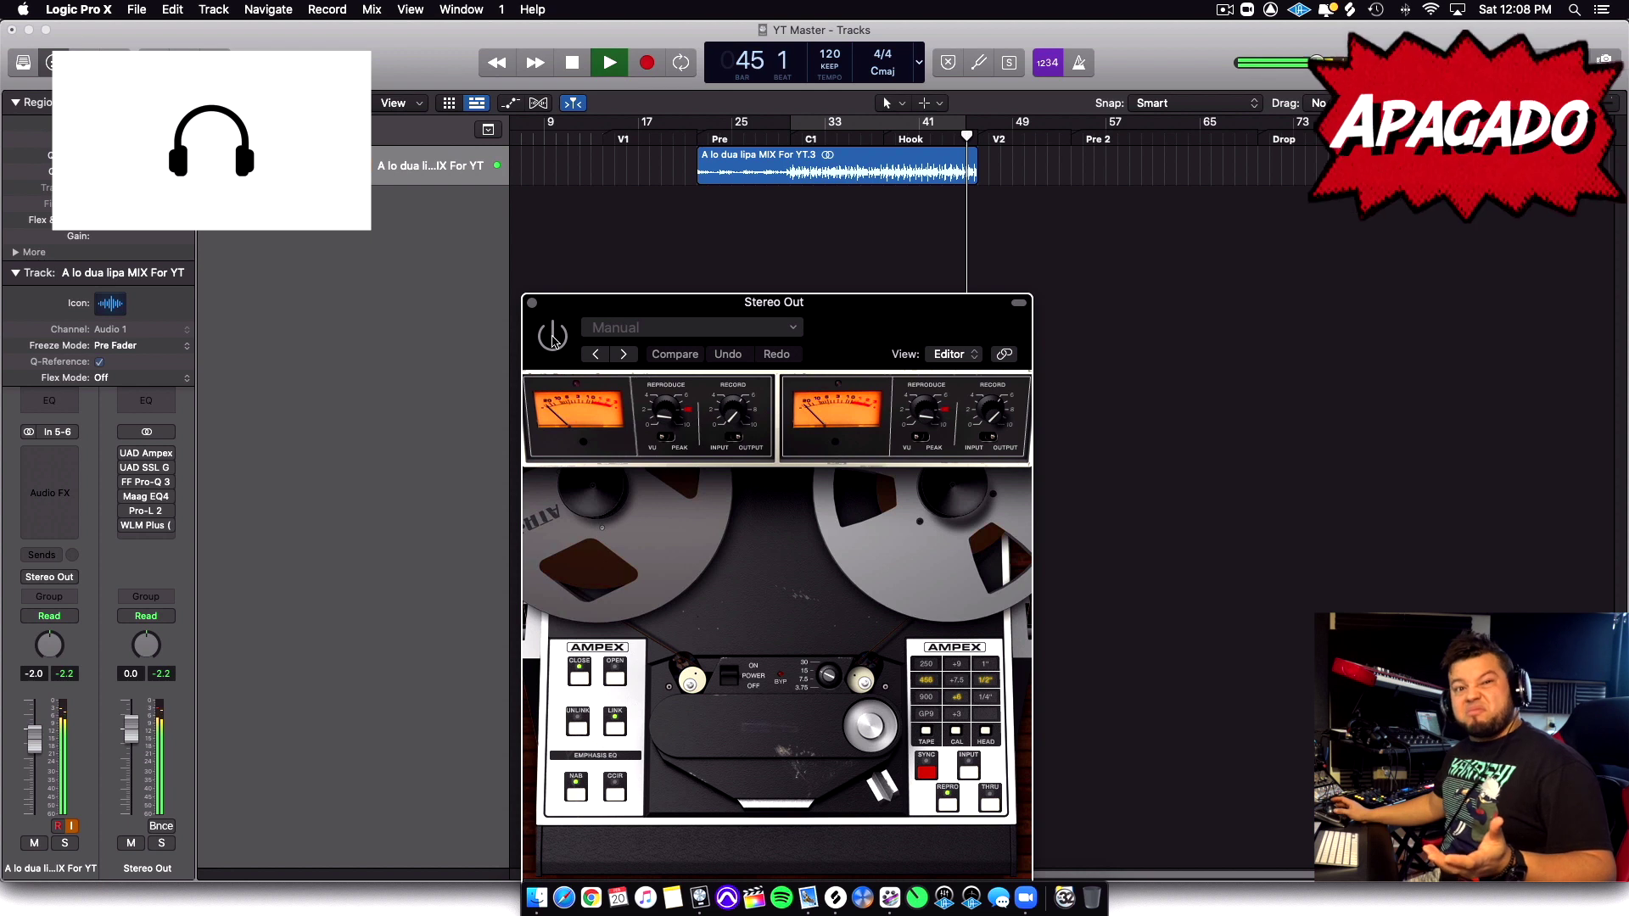
{"action": "left_click", "coordinate": [553, 338]}
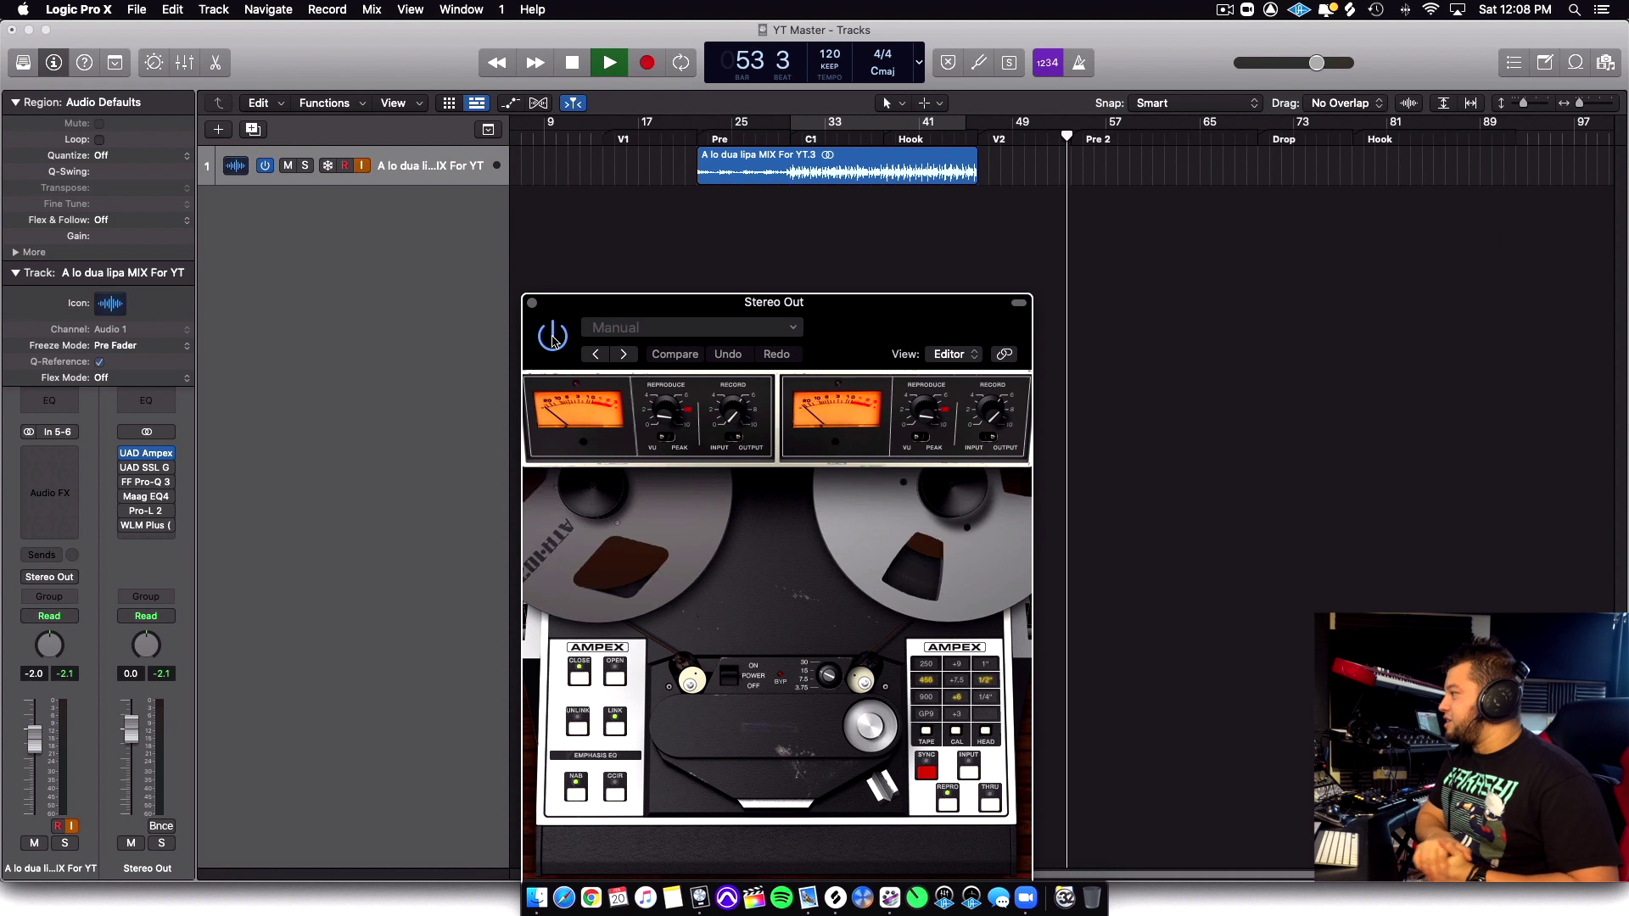
{"action": "key", "text": "space"}
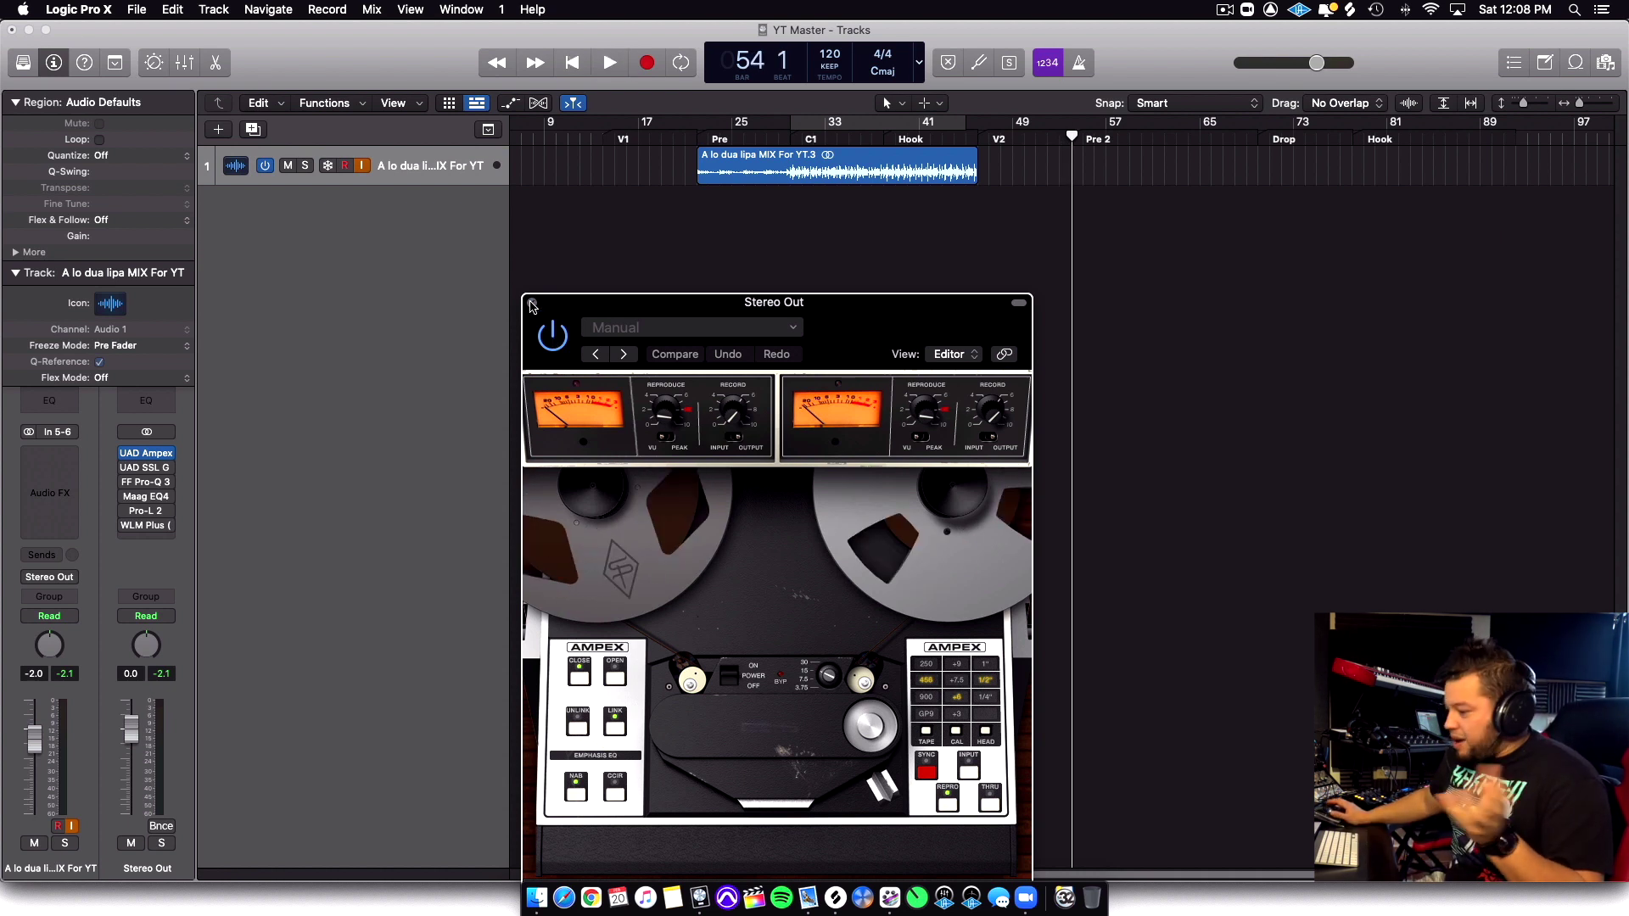
{"action": "left_click_drag", "start_coordinate": [532, 305], "coordinate": [497, 214]}
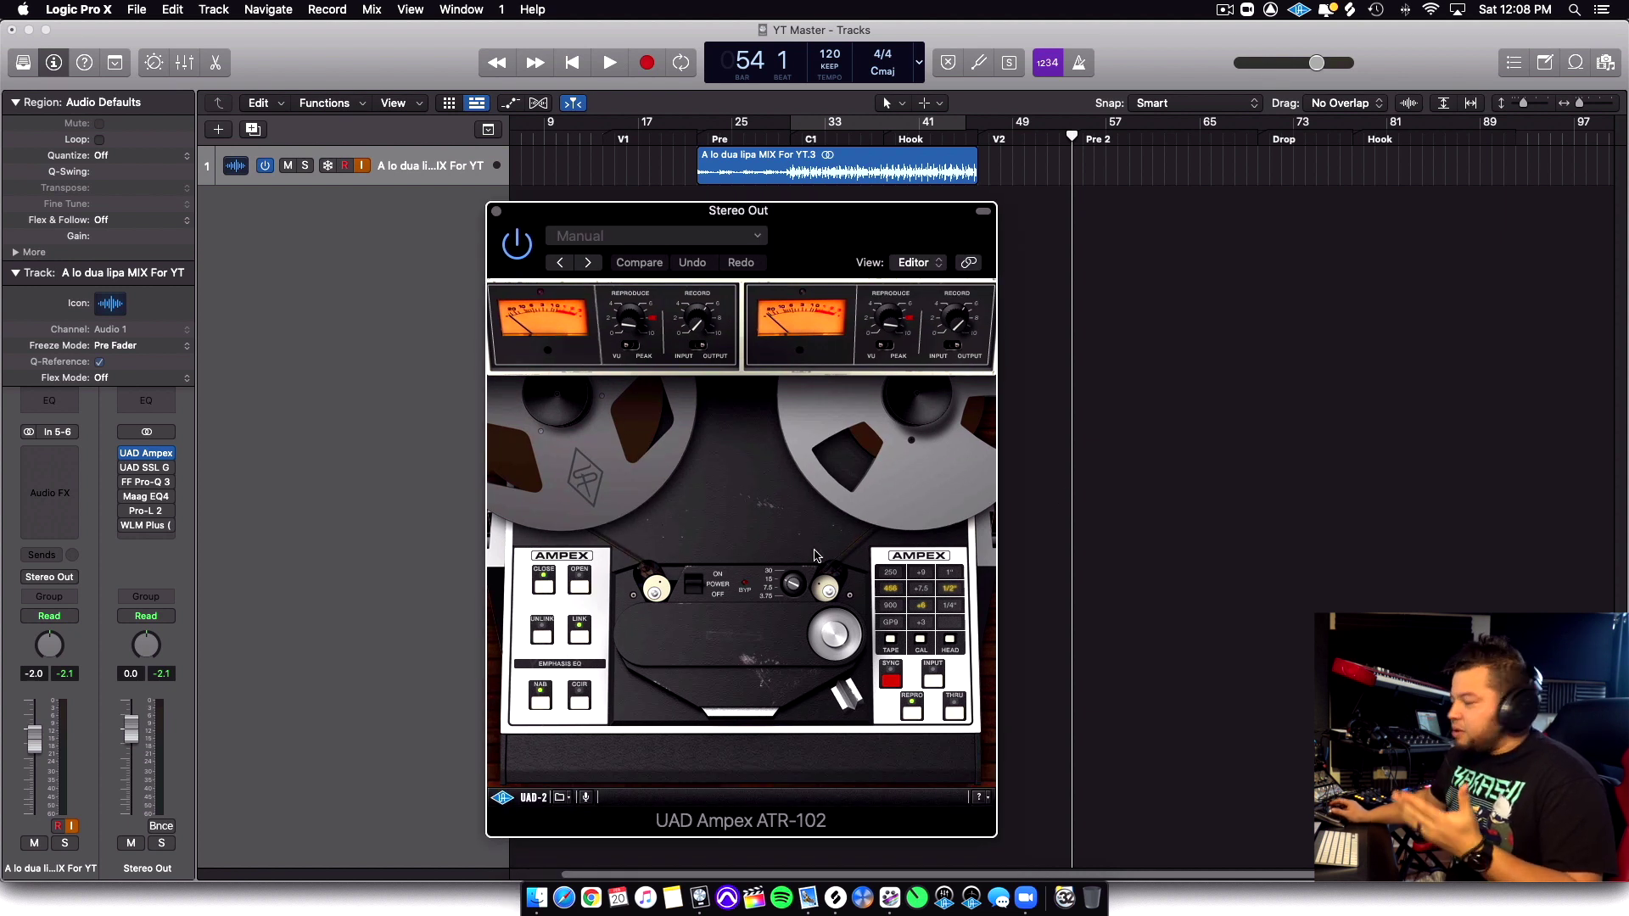
{"action": "left_click", "coordinate": [147, 452]}
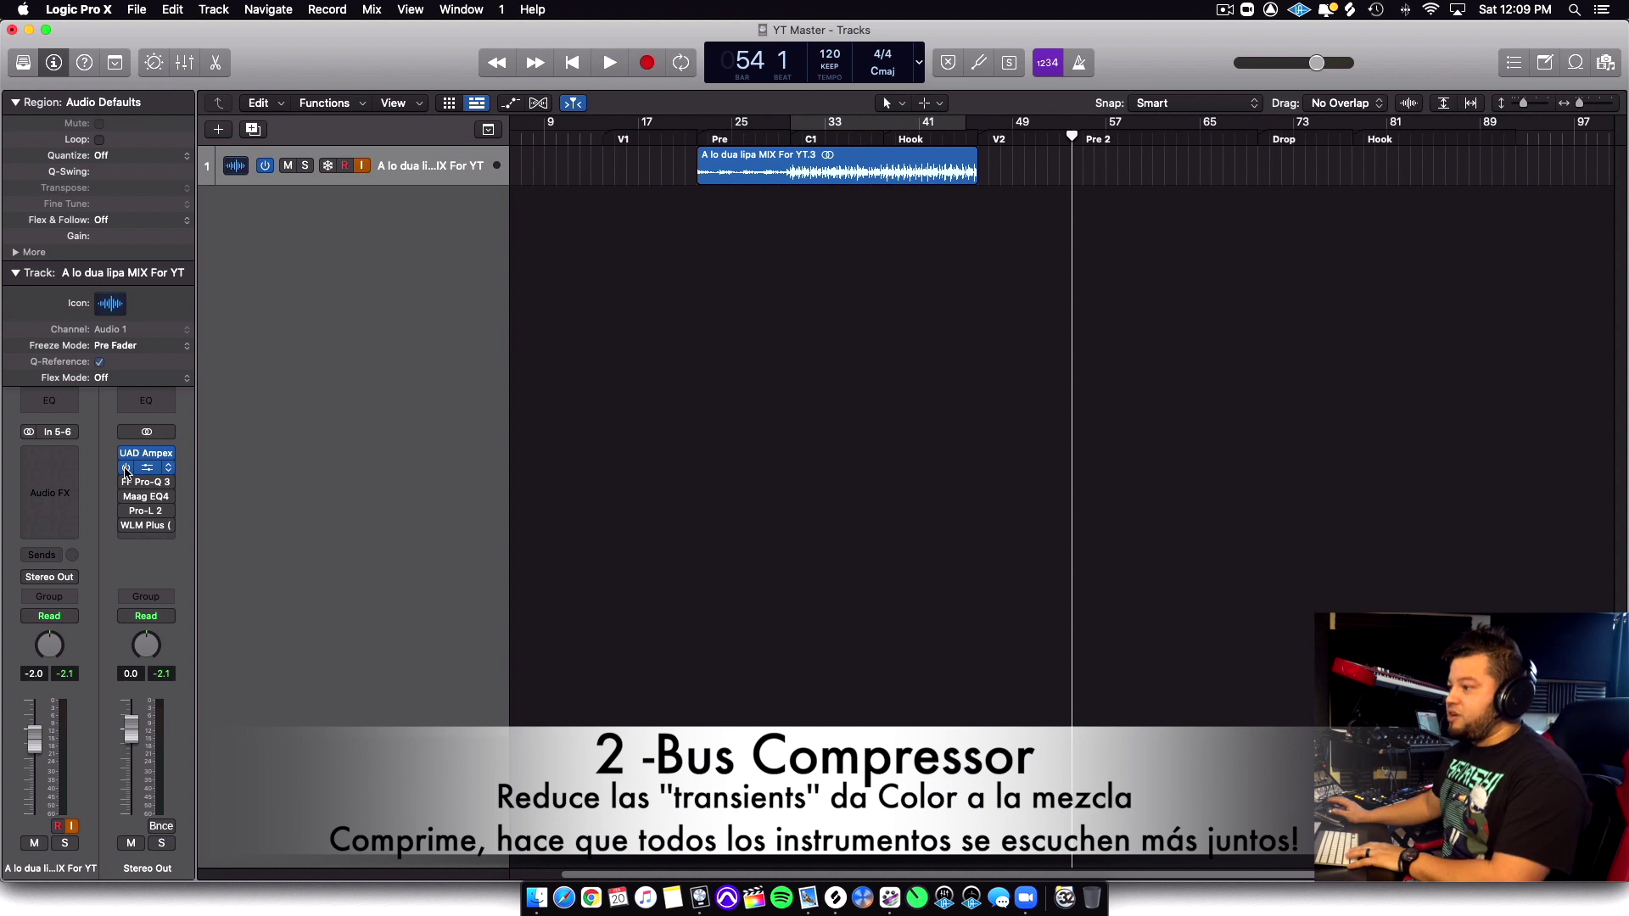
Enable the UAD SSL G Bus Compressor on Stereo Out, set its attack to 10 ms and lower its threshold during playback
{"action": "left_click", "coordinate": [127, 467]}
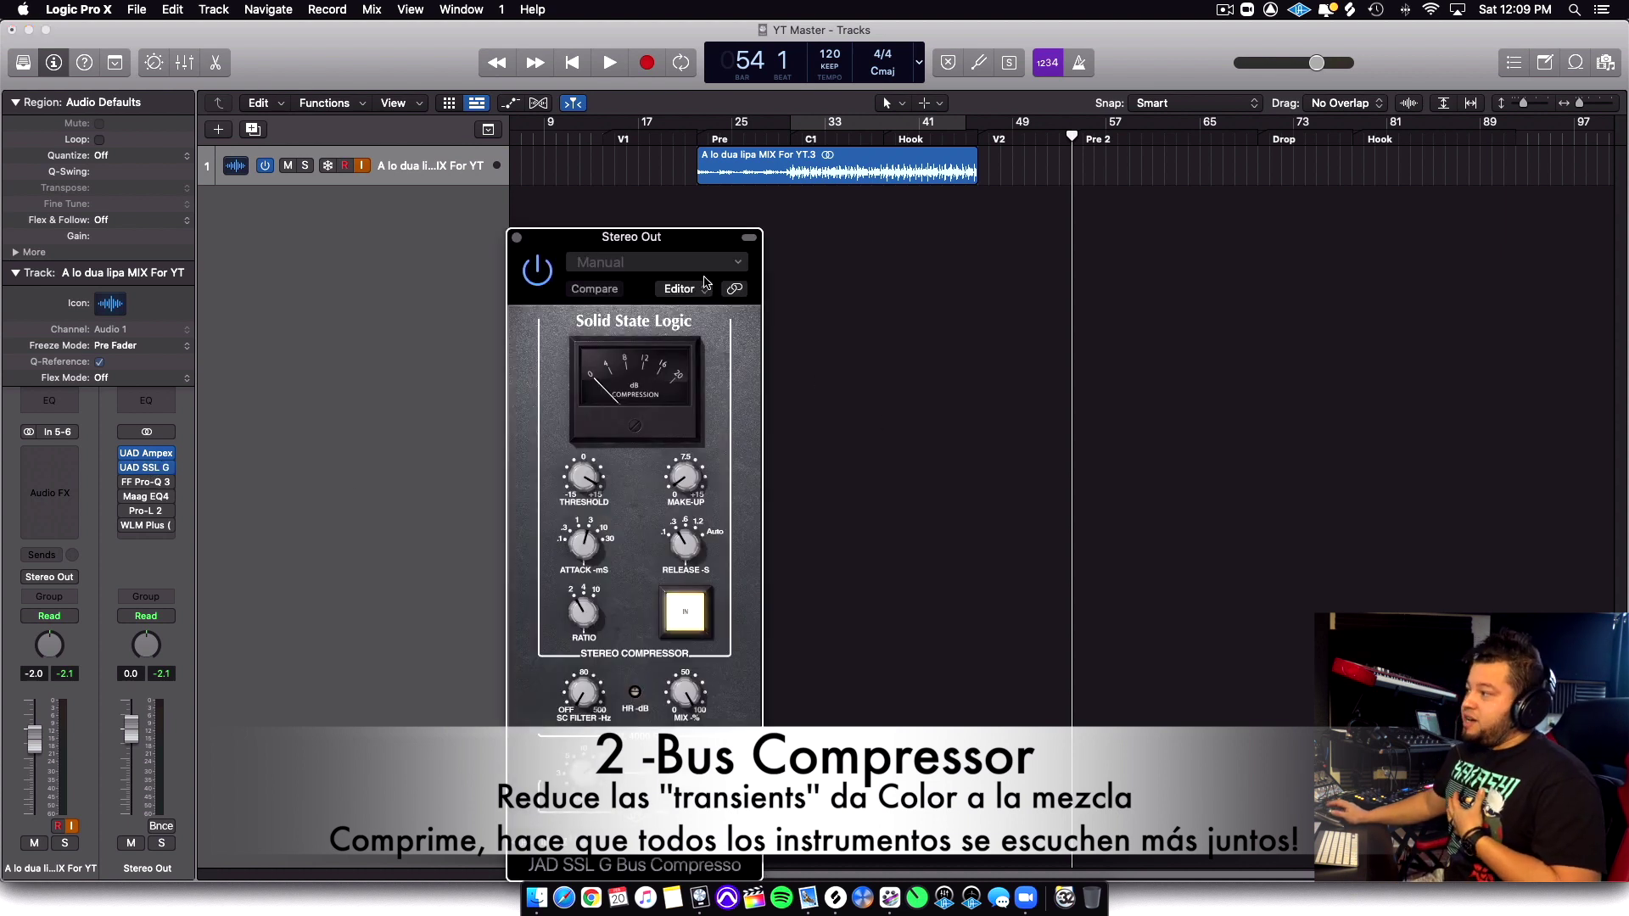
{"action": "left_click_drag", "start_coordinate": [696, 246], "coordinate": [684, 167]}
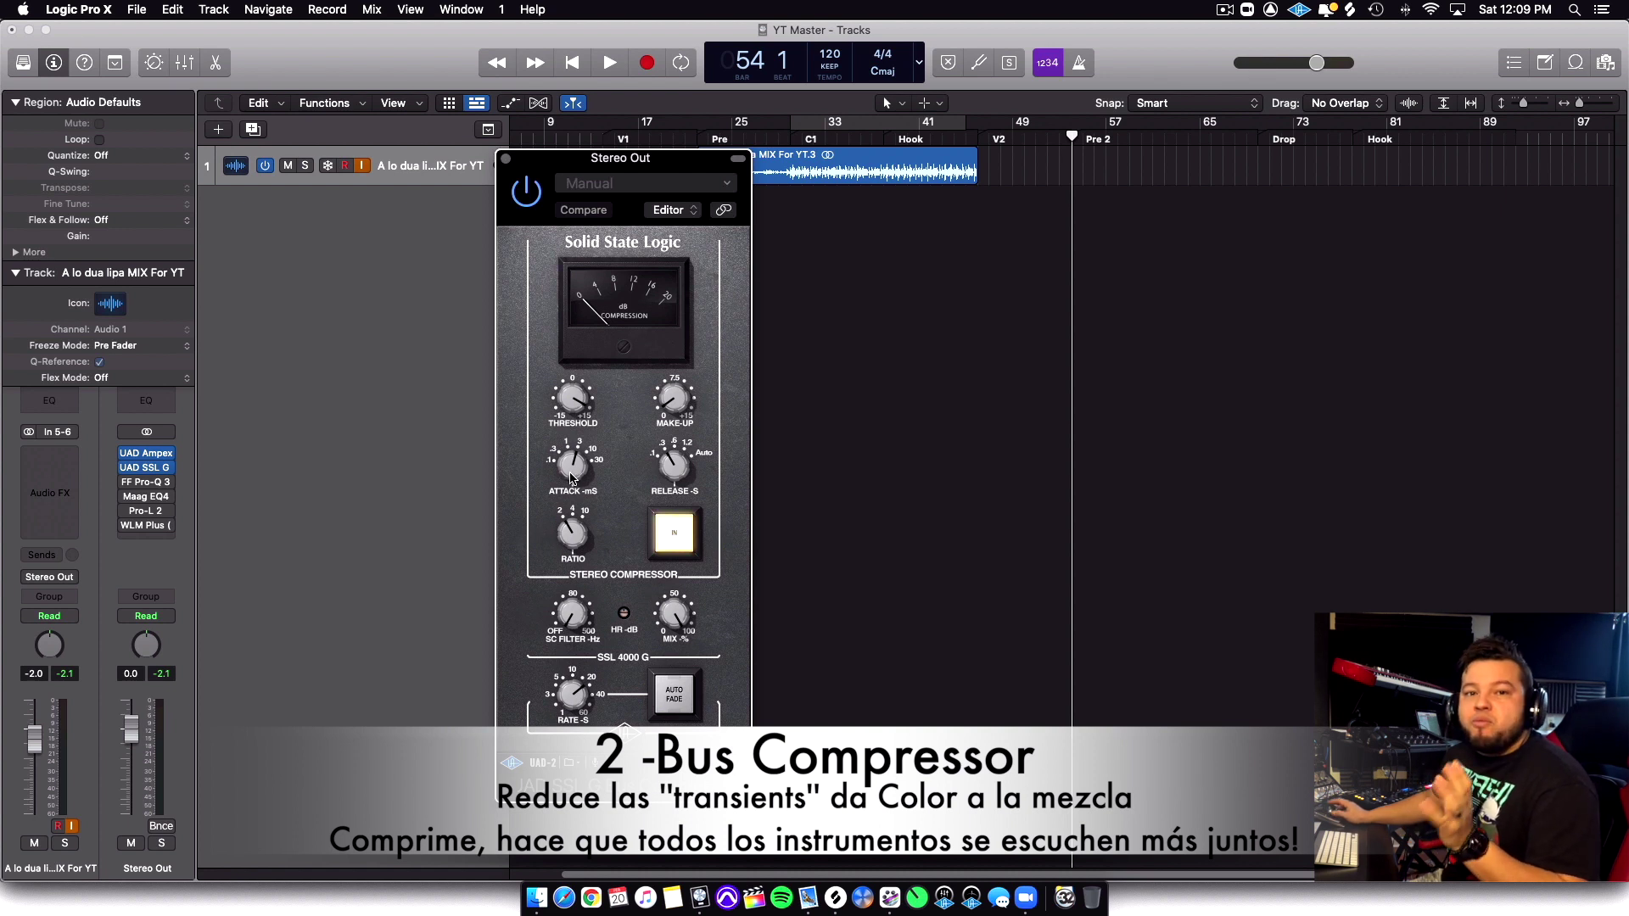
{"action": "left_click_drag", "start_coordinate": [572, 472], "coordinate": [574, 459]}
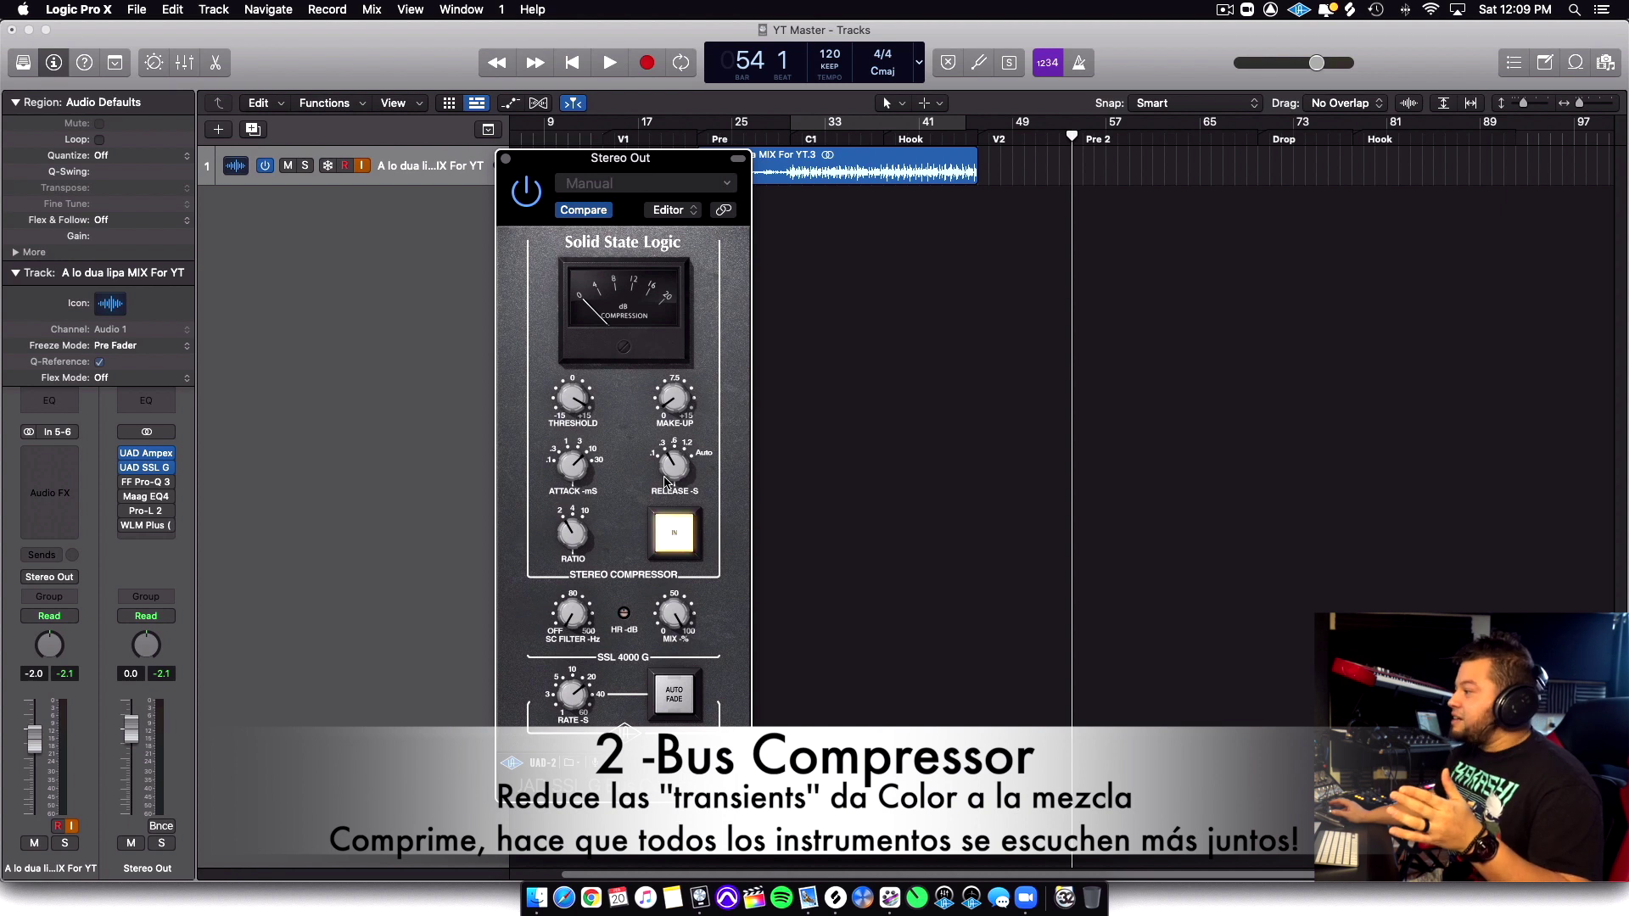
{"action": "key", "text": "space"}
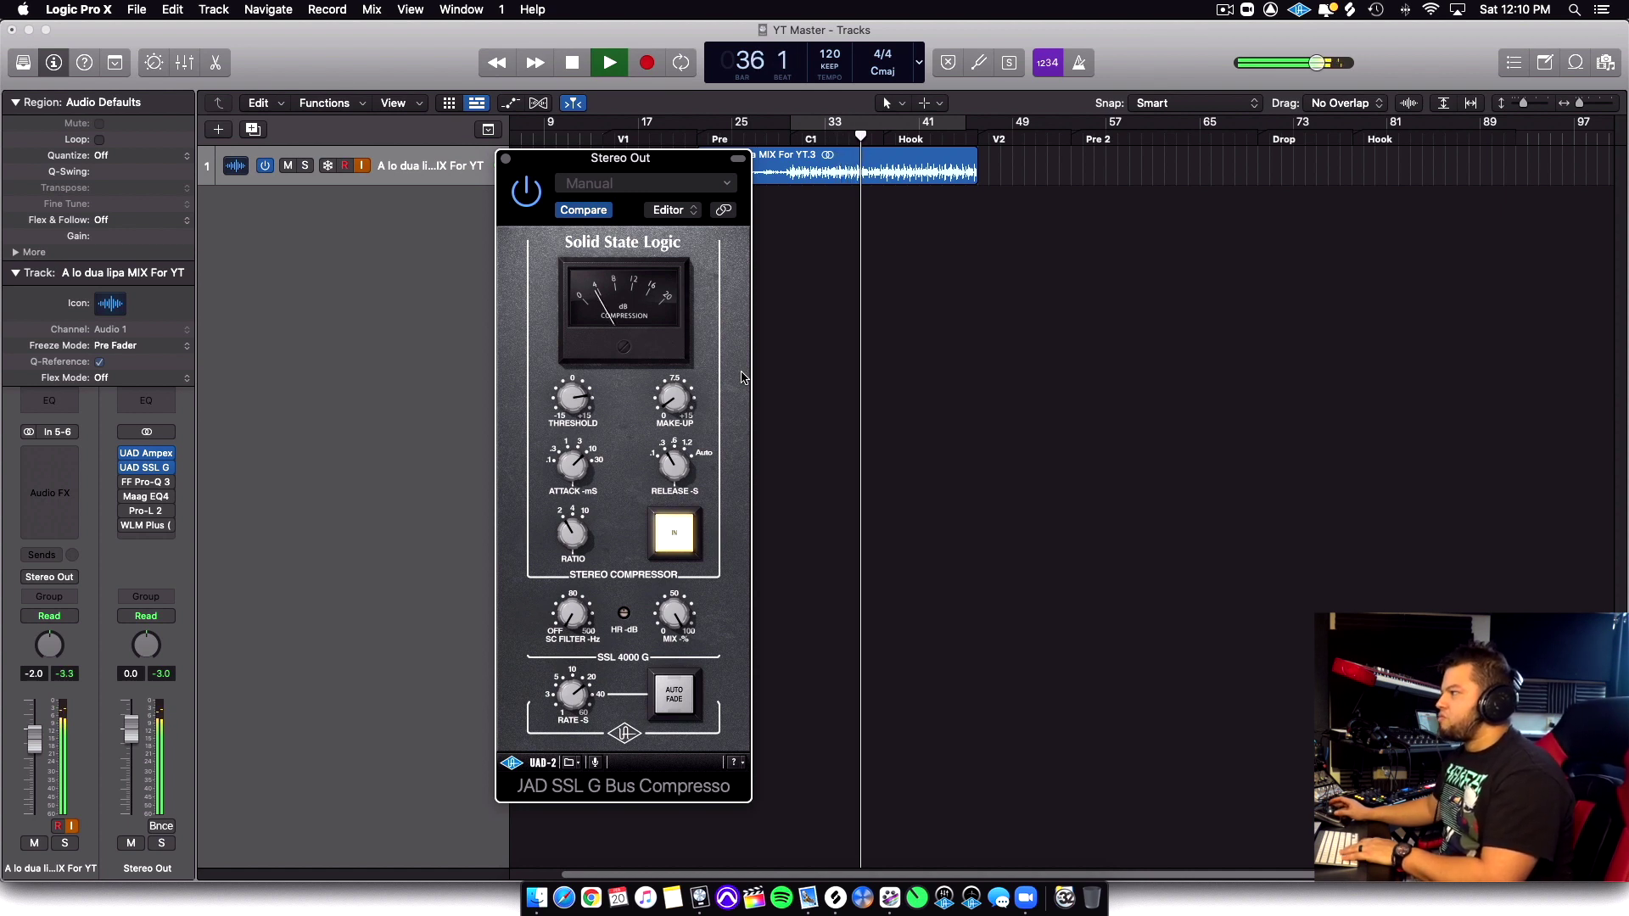
{"action": "key", "text": "space"}
Play the mix from bar 29, comparing the SSL G Bus Compressor bypassed and enabled, then stop playback
{"action": "left_click", "coordinate": [527, 194]}
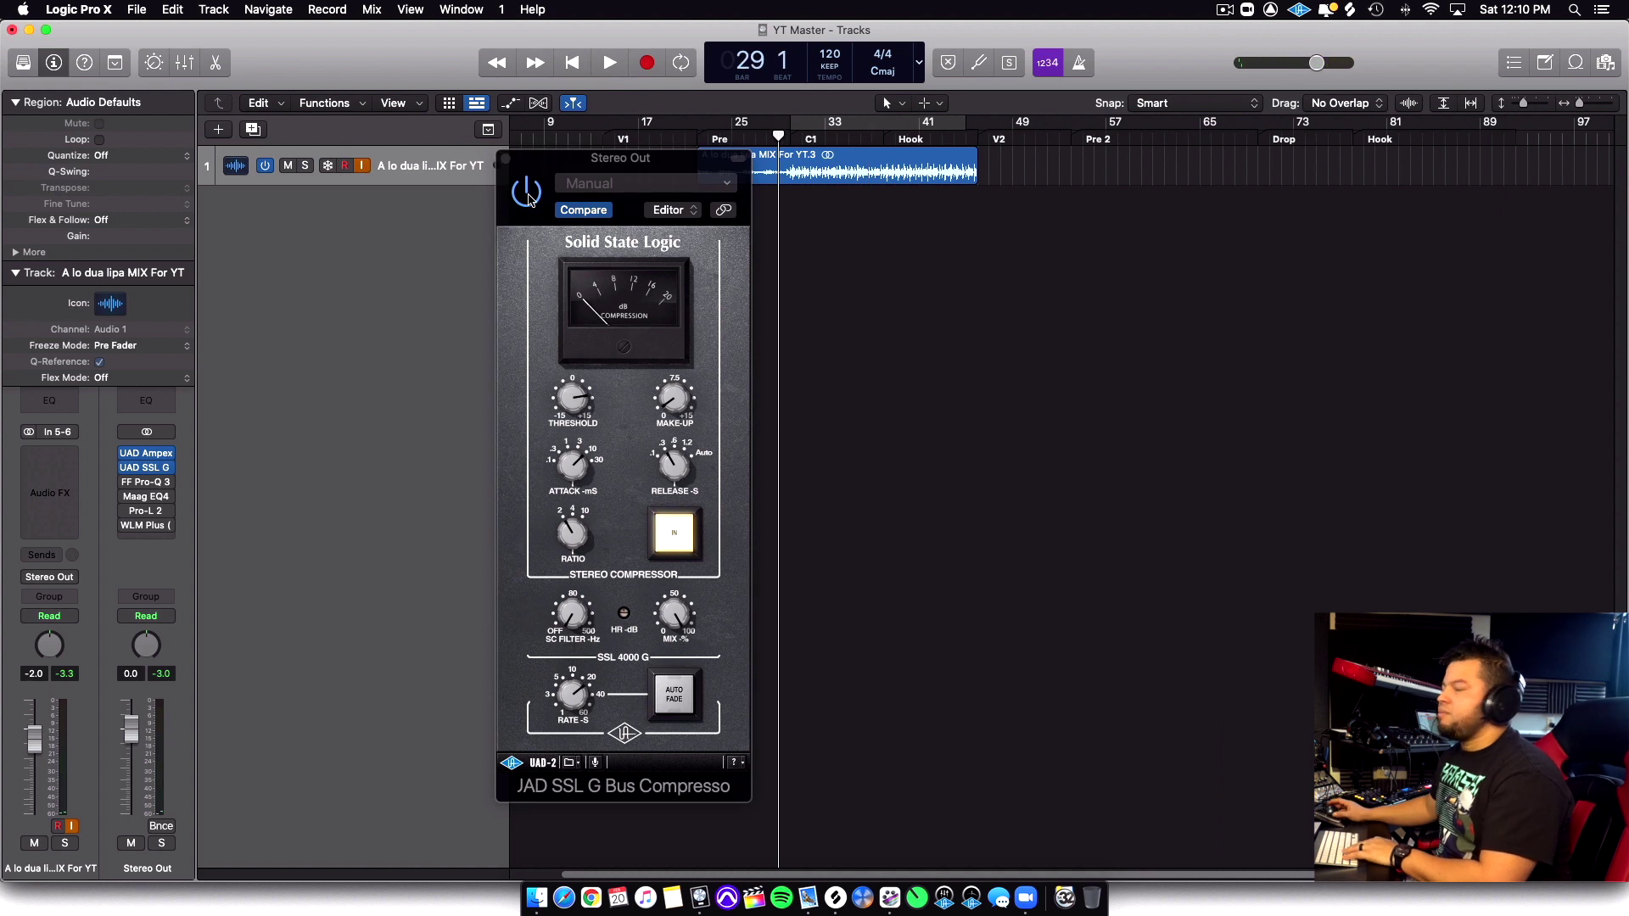
{"action": "left_click", "coordinate": [527, 196]}
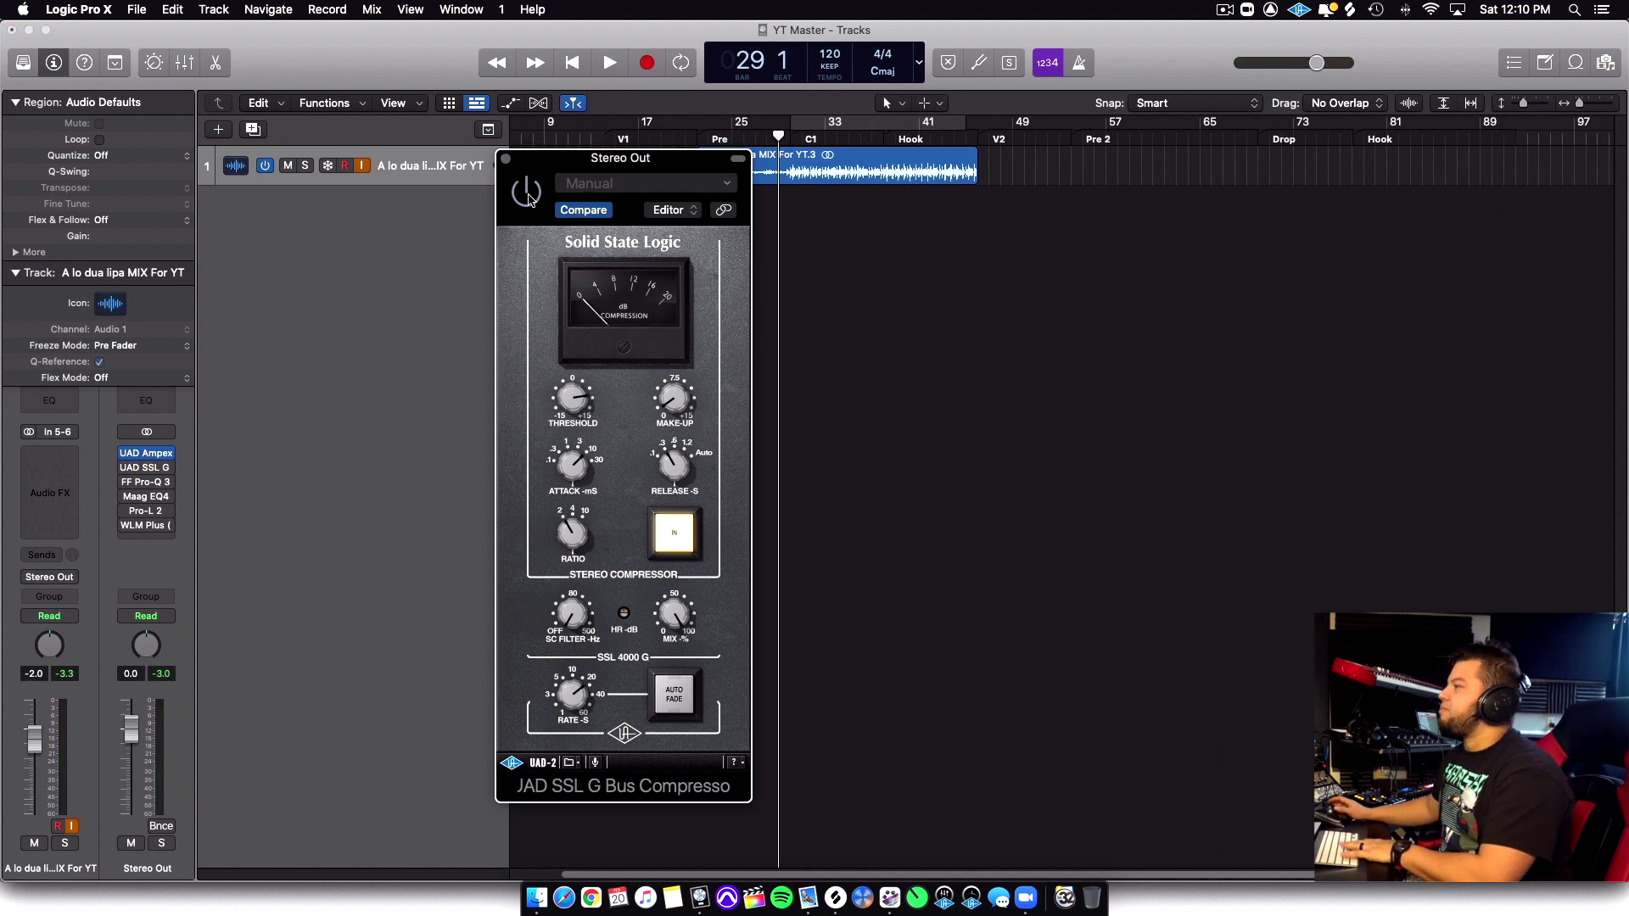
{"action": "key", "text": "space"}
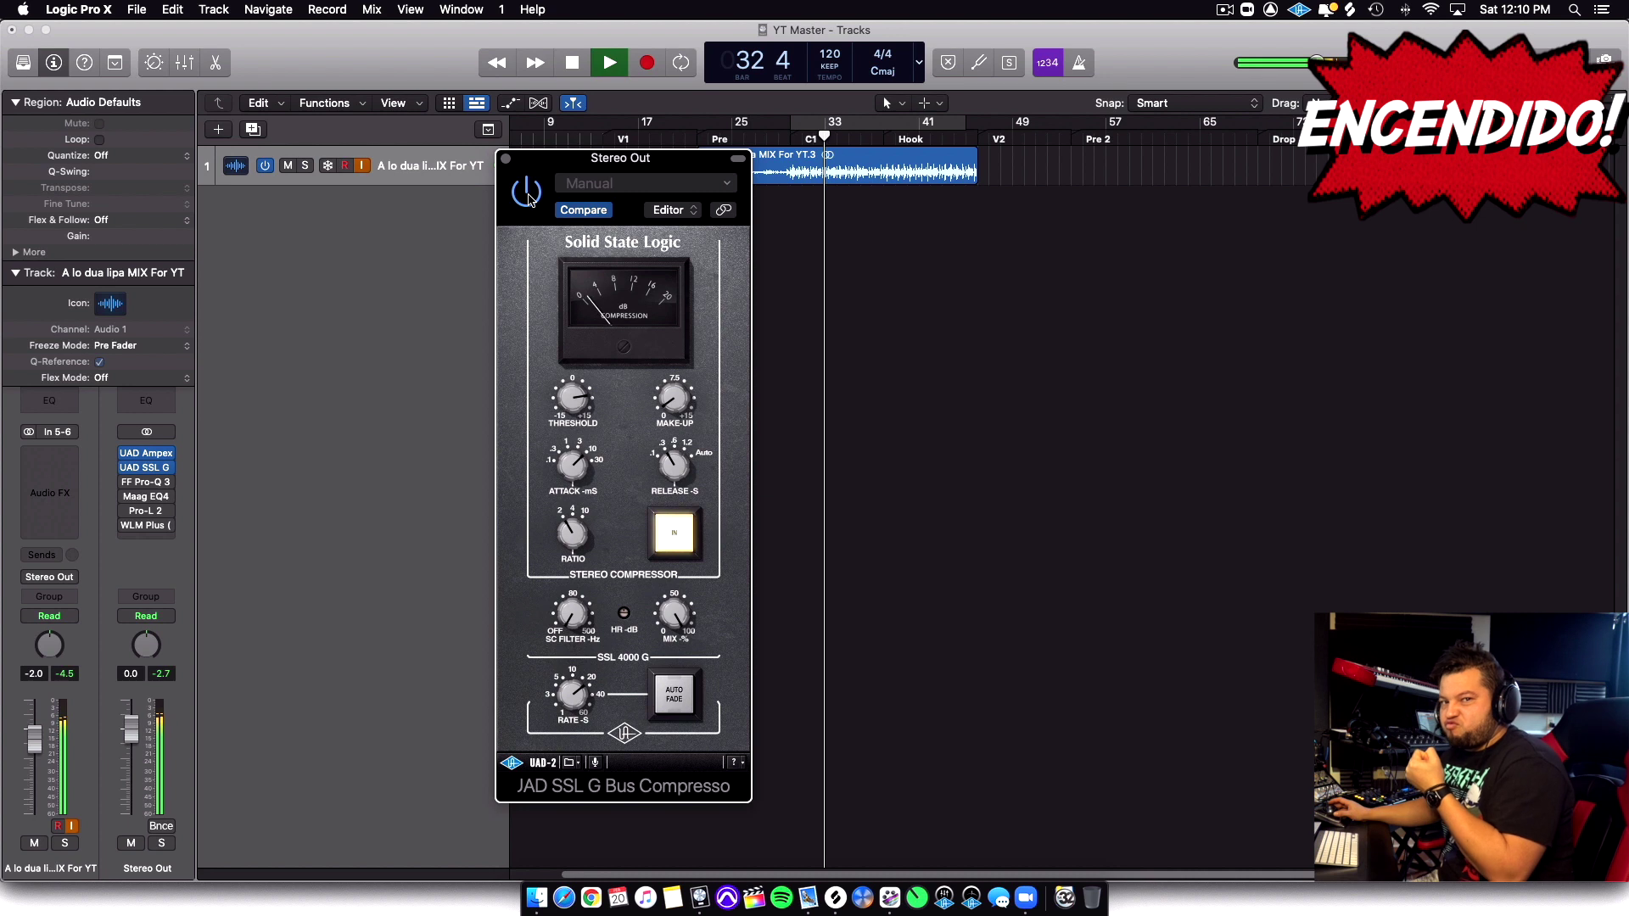
{"action": "left_click", "coordinate": [528, 198]}
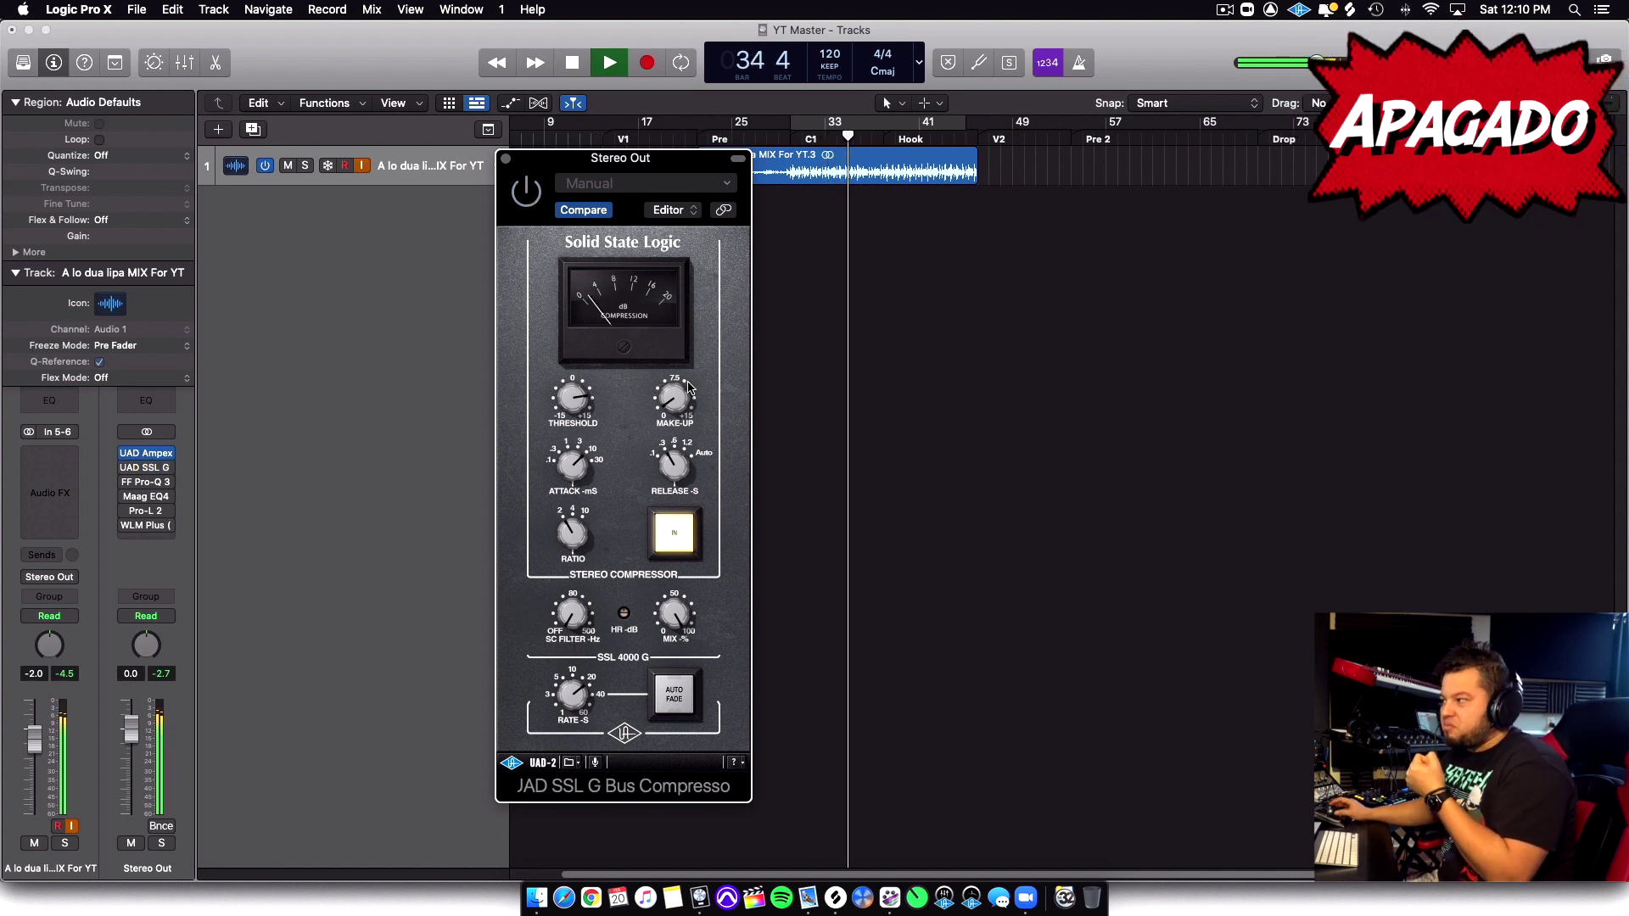
{"action": "left_click", "coordinate": [526, 192]}
{"action": "key", "text": "space"}
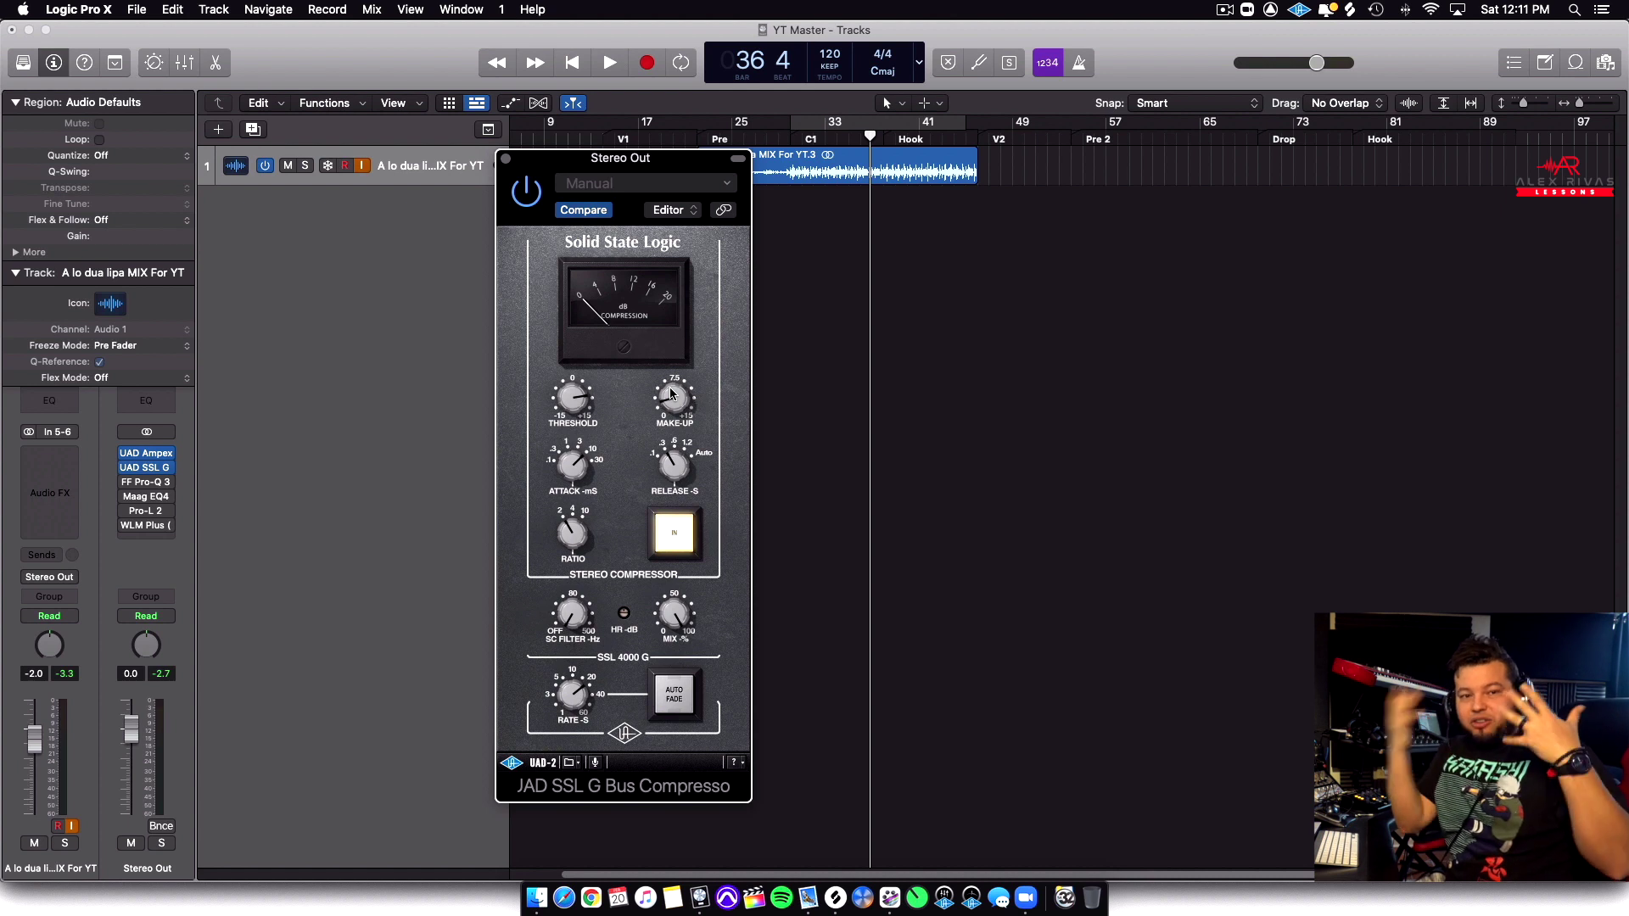
Replay the mix from bar 29, toggling the SSL G Bus Compressor's bypass repeatedly; leave it enabled, stop playback and close its window
{"action": "key", "text": "space"}
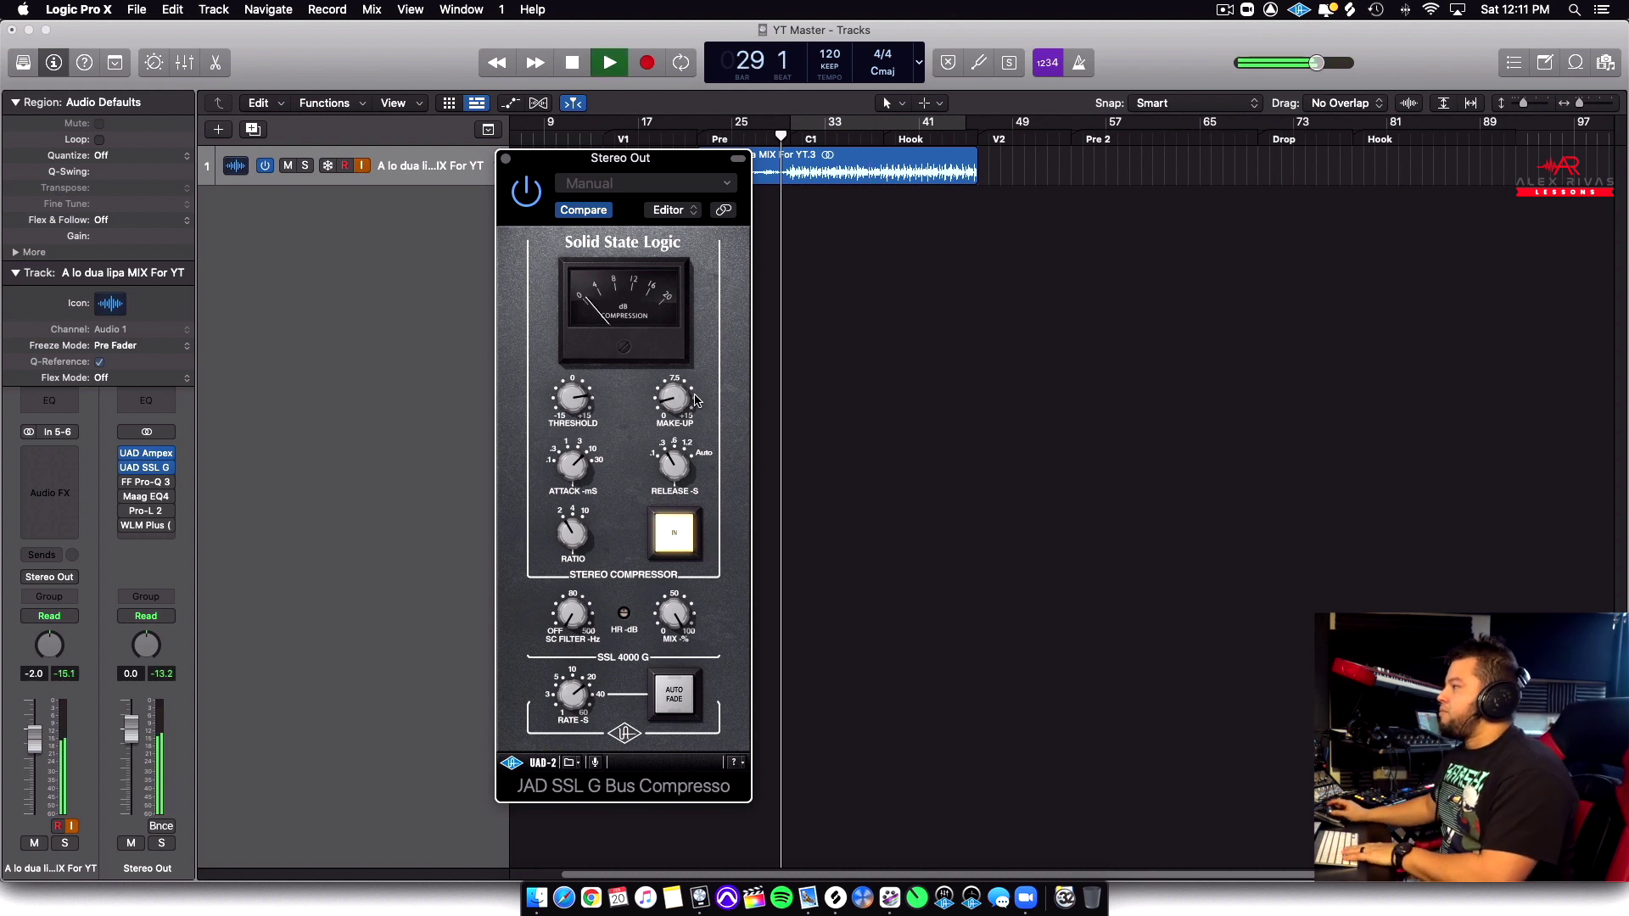
{"action": "left_click", "coordinate": [524, 192]}
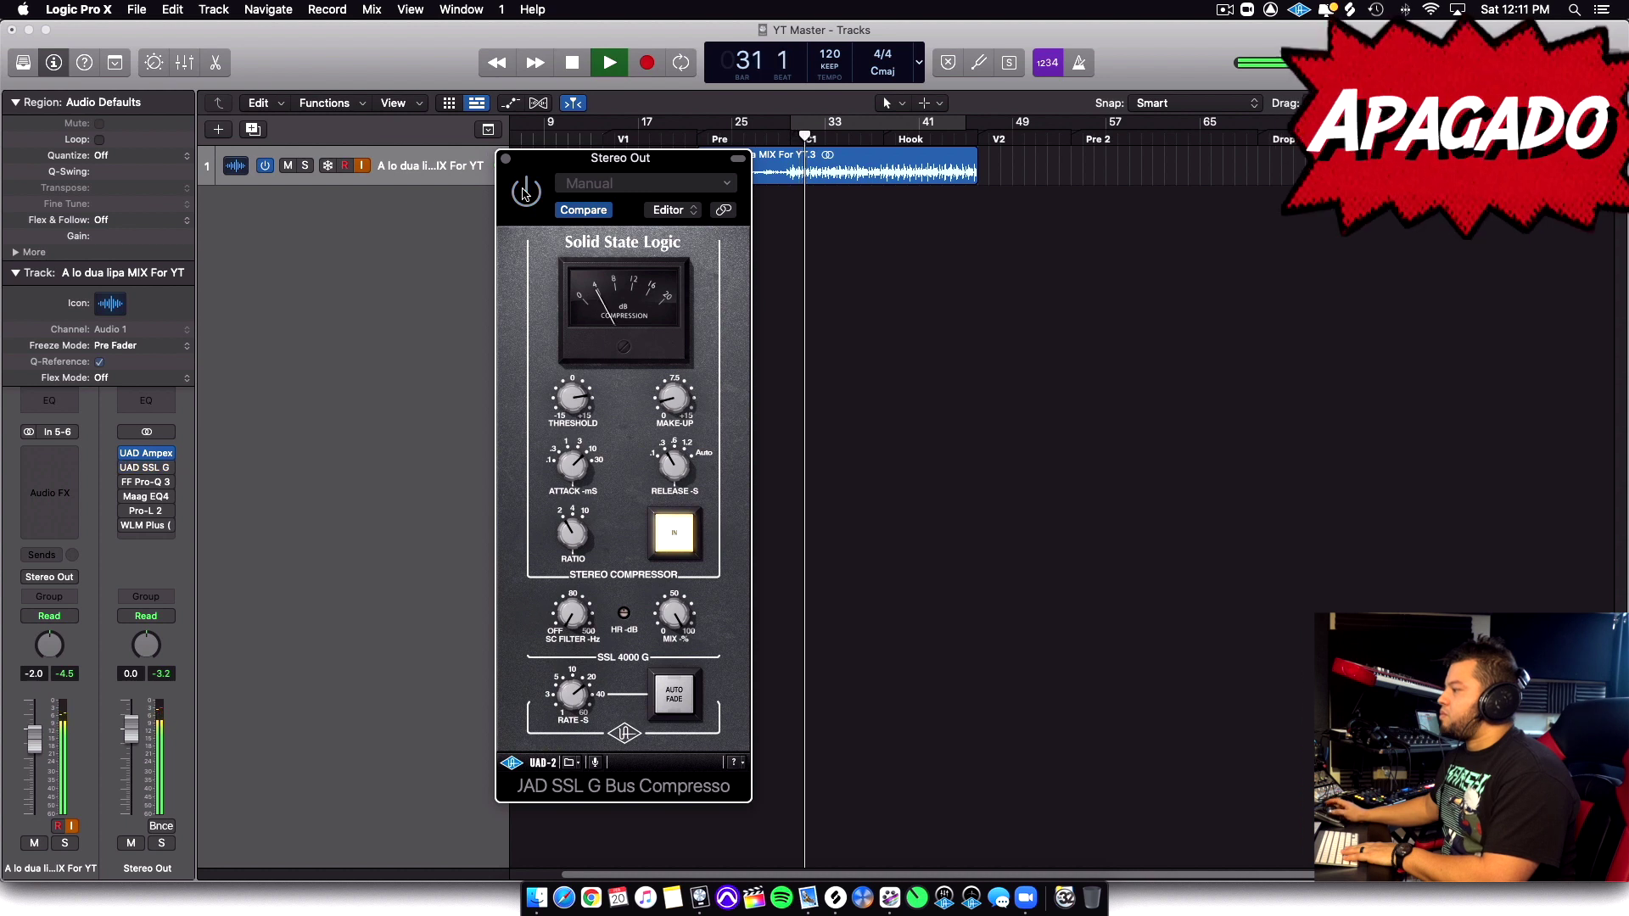
{"action": "left_click", "coordinate": [524, 192]}
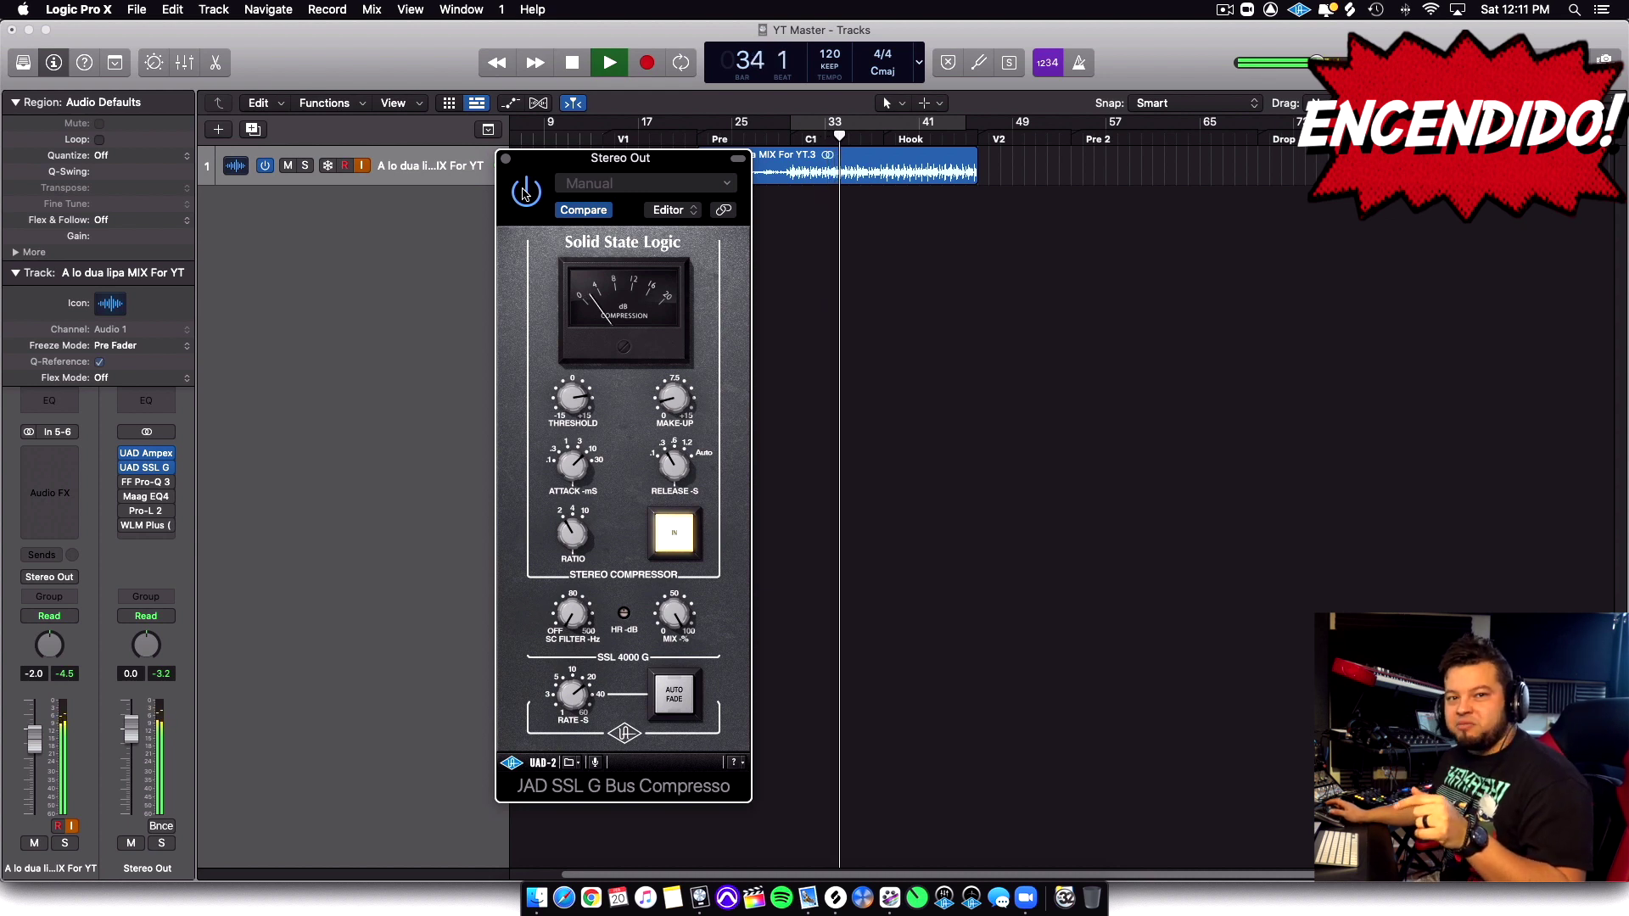
{"action": "left_click", "coordinate": [523, 193]}
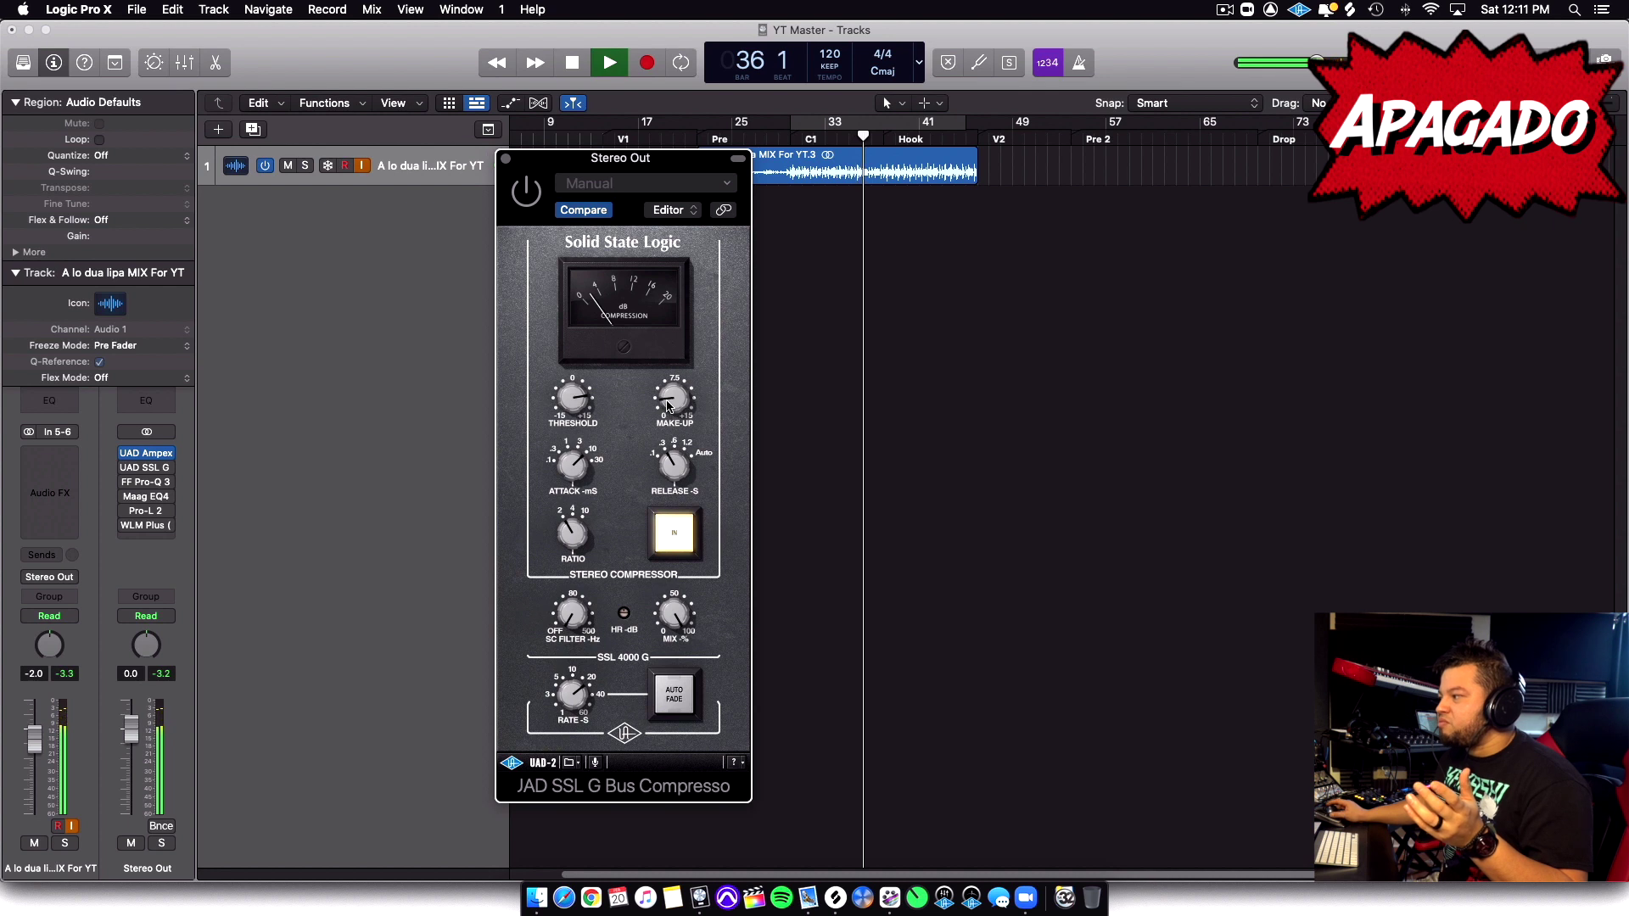
{"action": "left_click", "coordinate": [524, 193]}
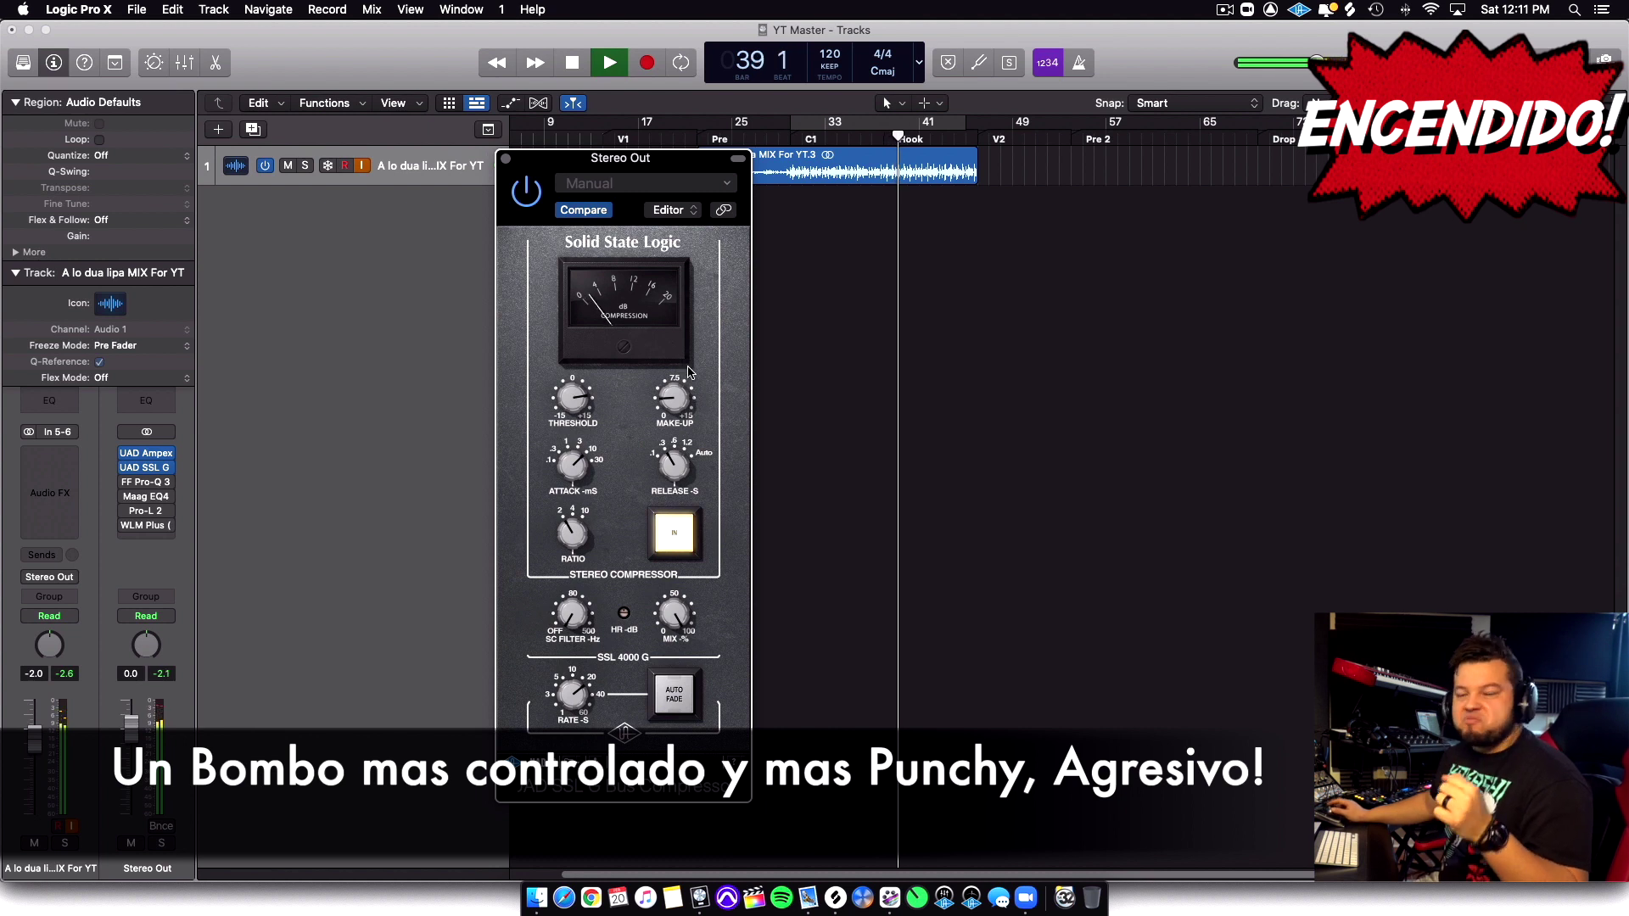
{"action": "left_click", "coordinate": [526, 195]}
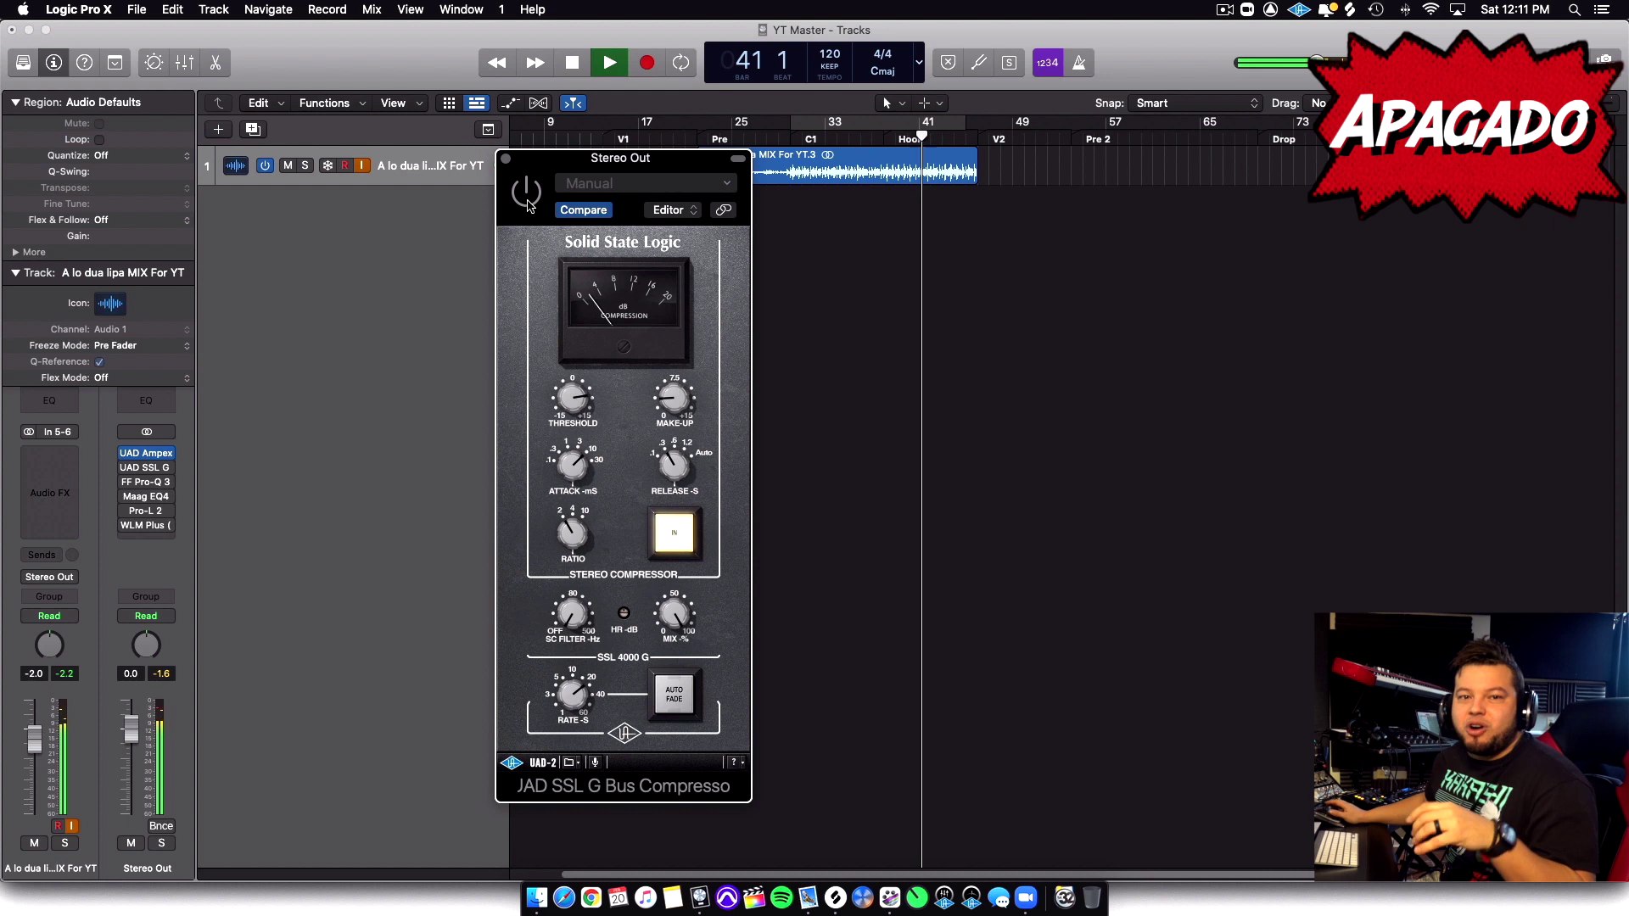
{"action": "left_click", "coordinate": [527, 204]}
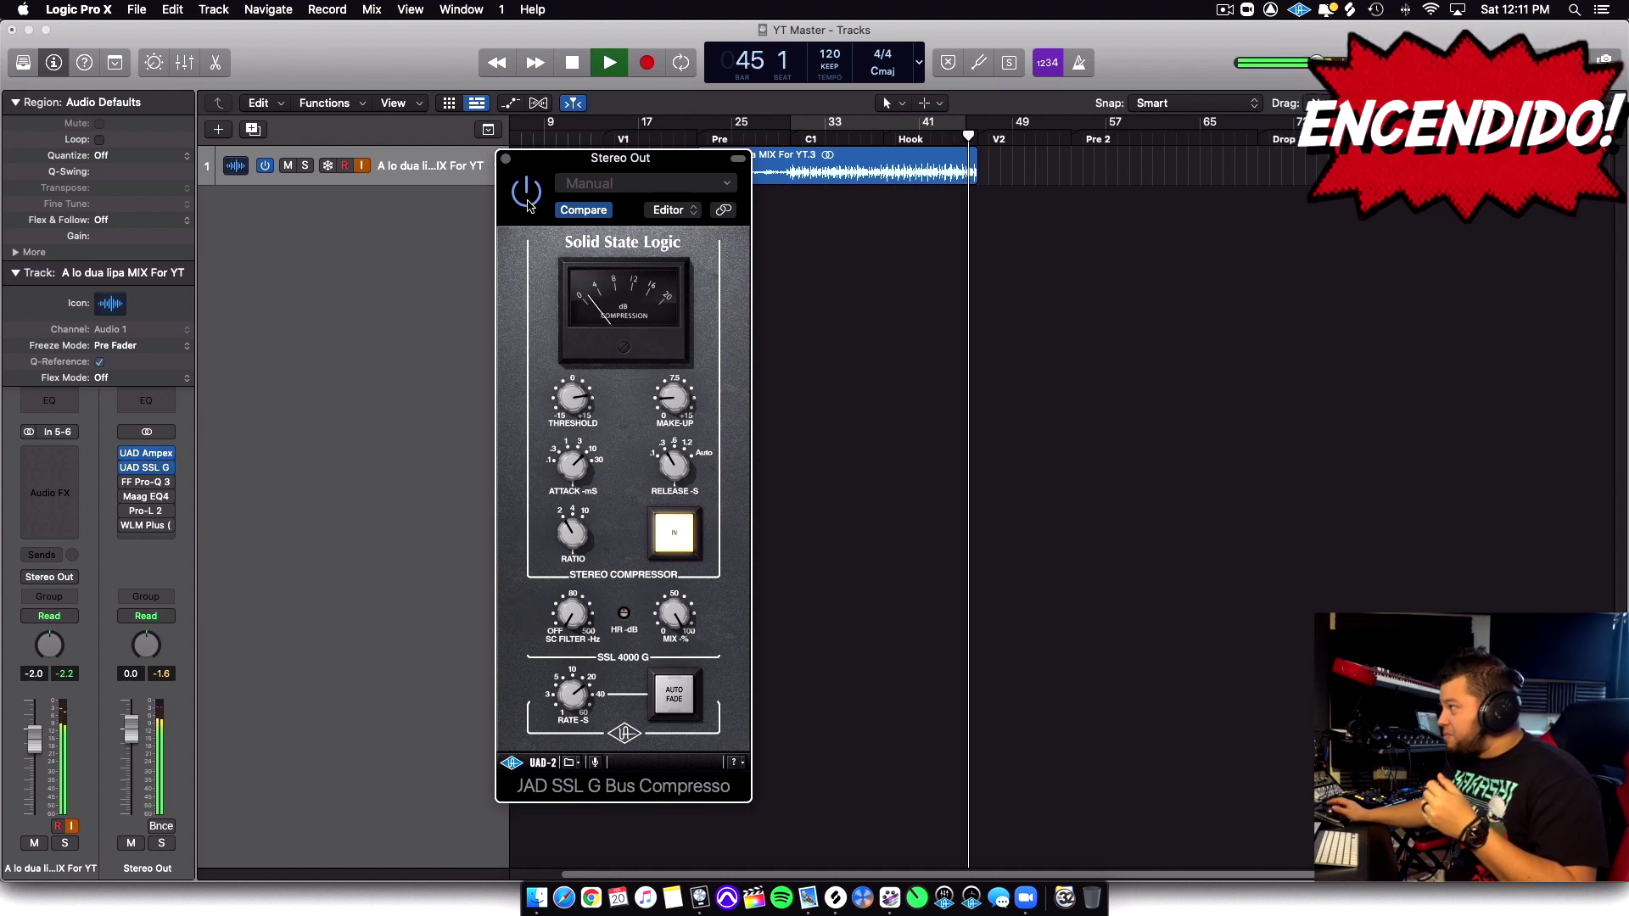
{"action": "key", "text": "space"}
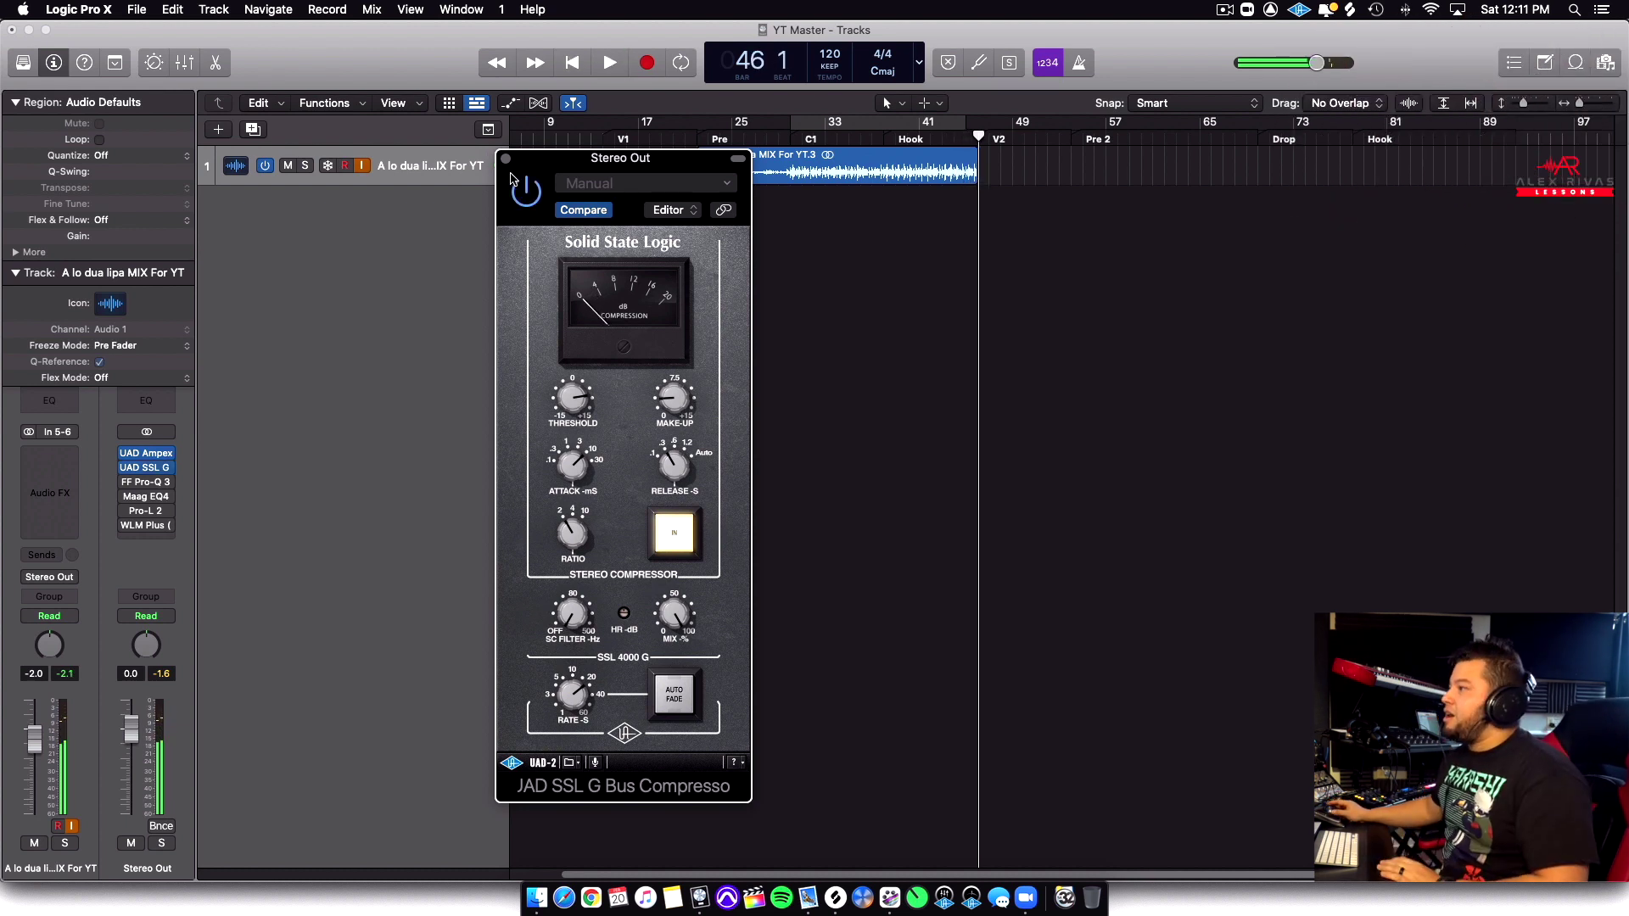
{"action": "left_click", "coordinate": [506, 158]}
Enable and open FabFilter Pro-Q 3 on Stereo Out and add a narrow bell band near 46 Hz, boosted by about 9.3 dB
{"action": "mouse_move", "coordinate": [159, 490]}
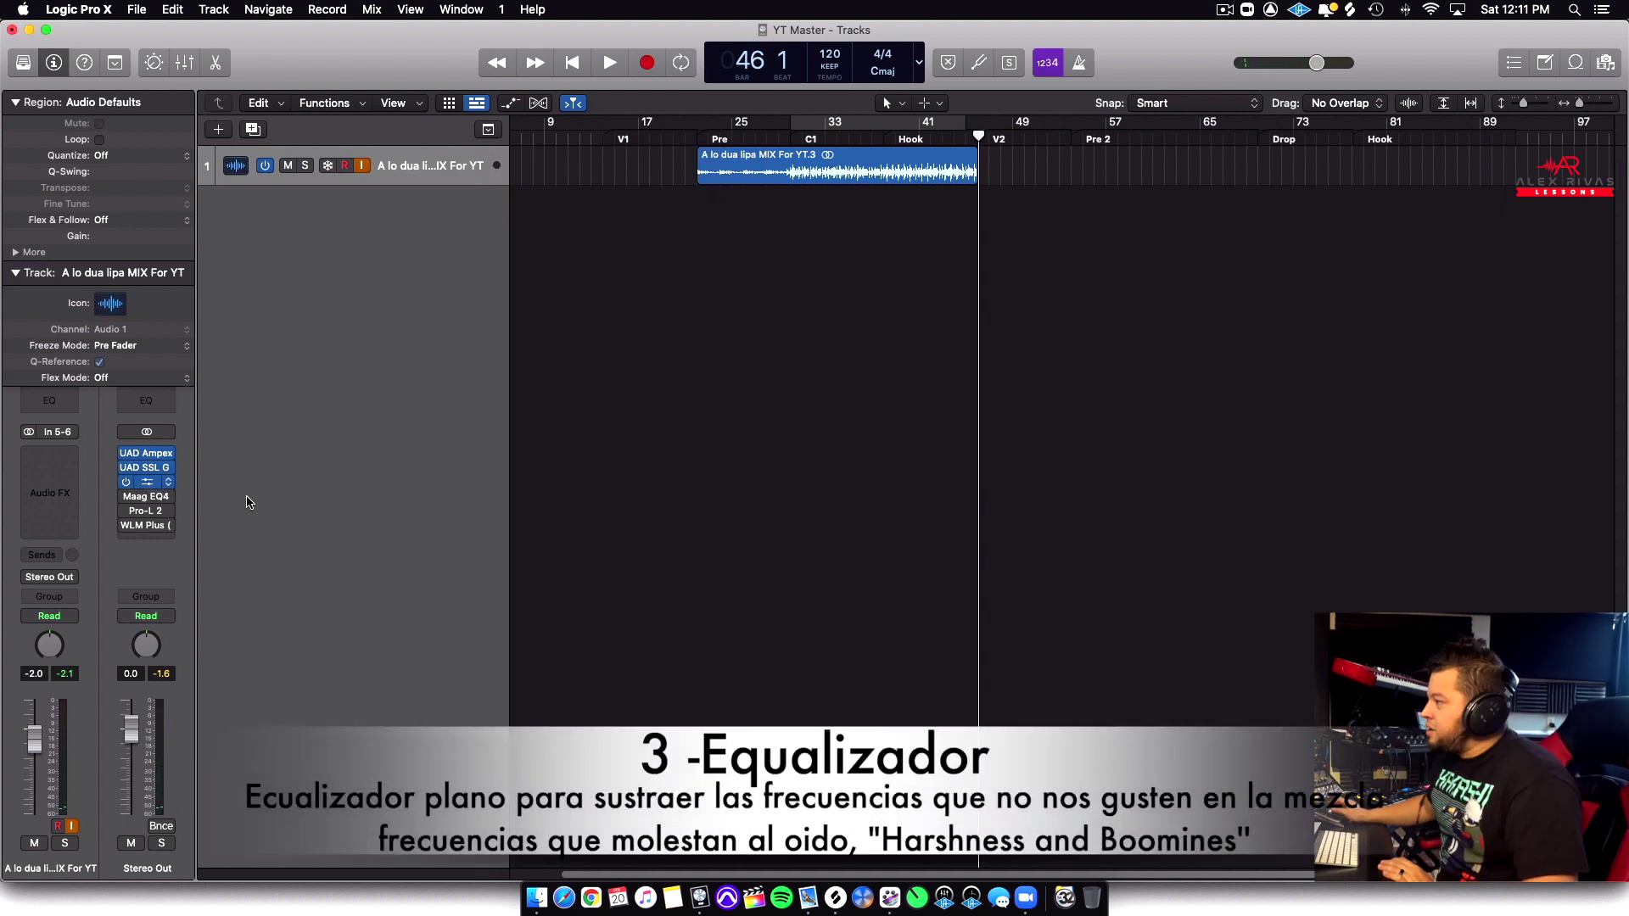
{"action": "left_click", "coordinate": [155, 487]}
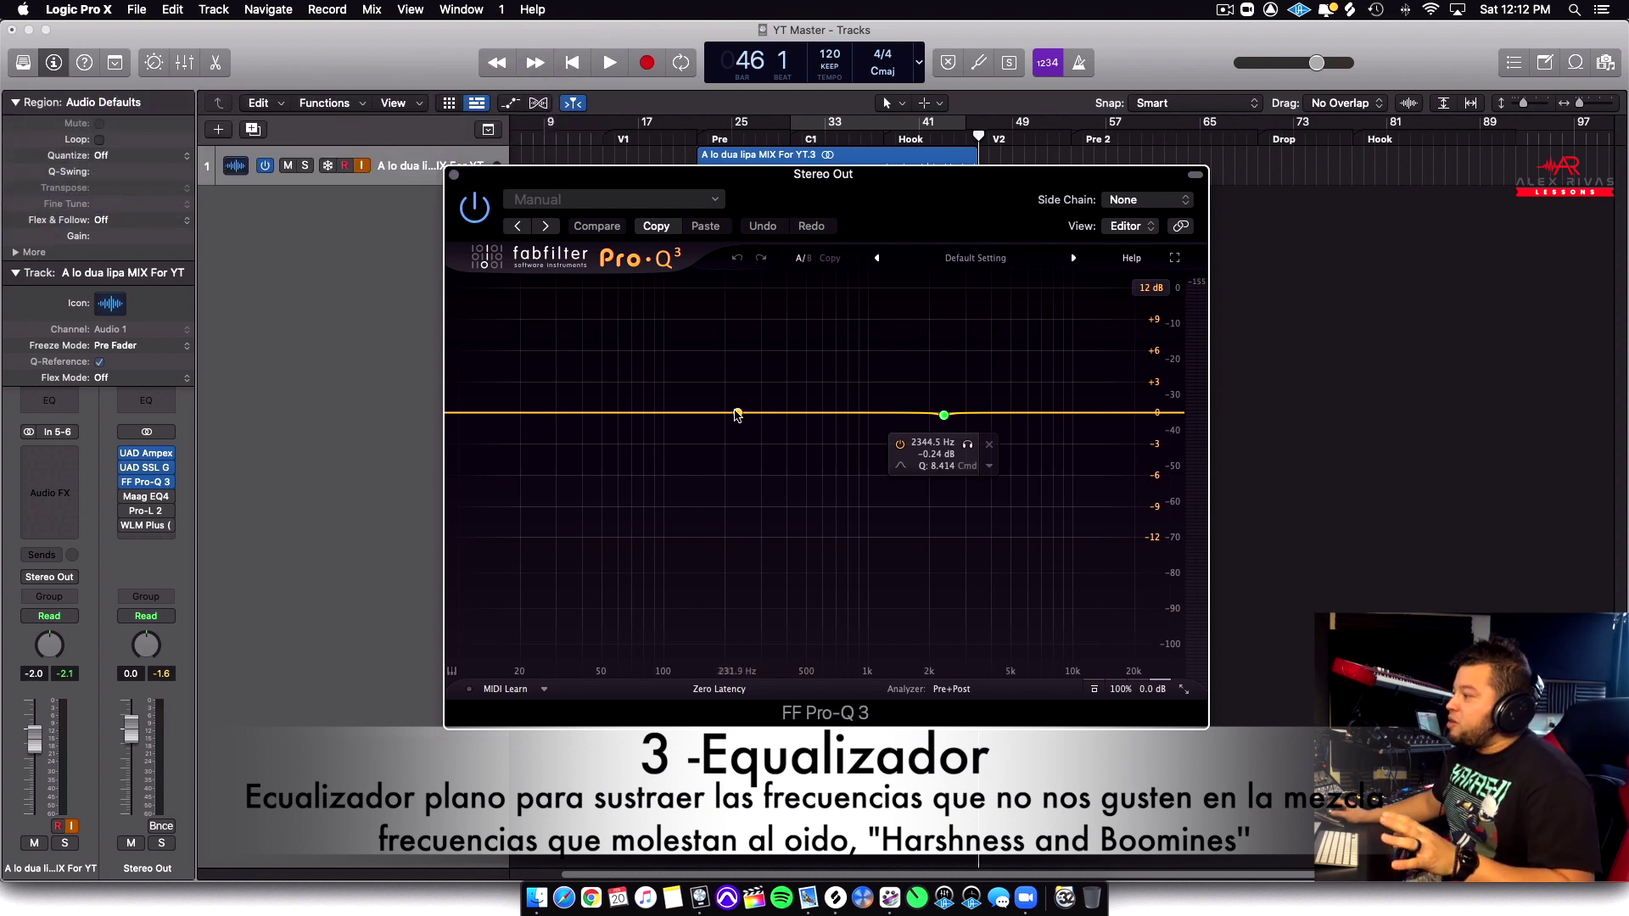
{"action": "left_click", "coordinate": [597, 413]}
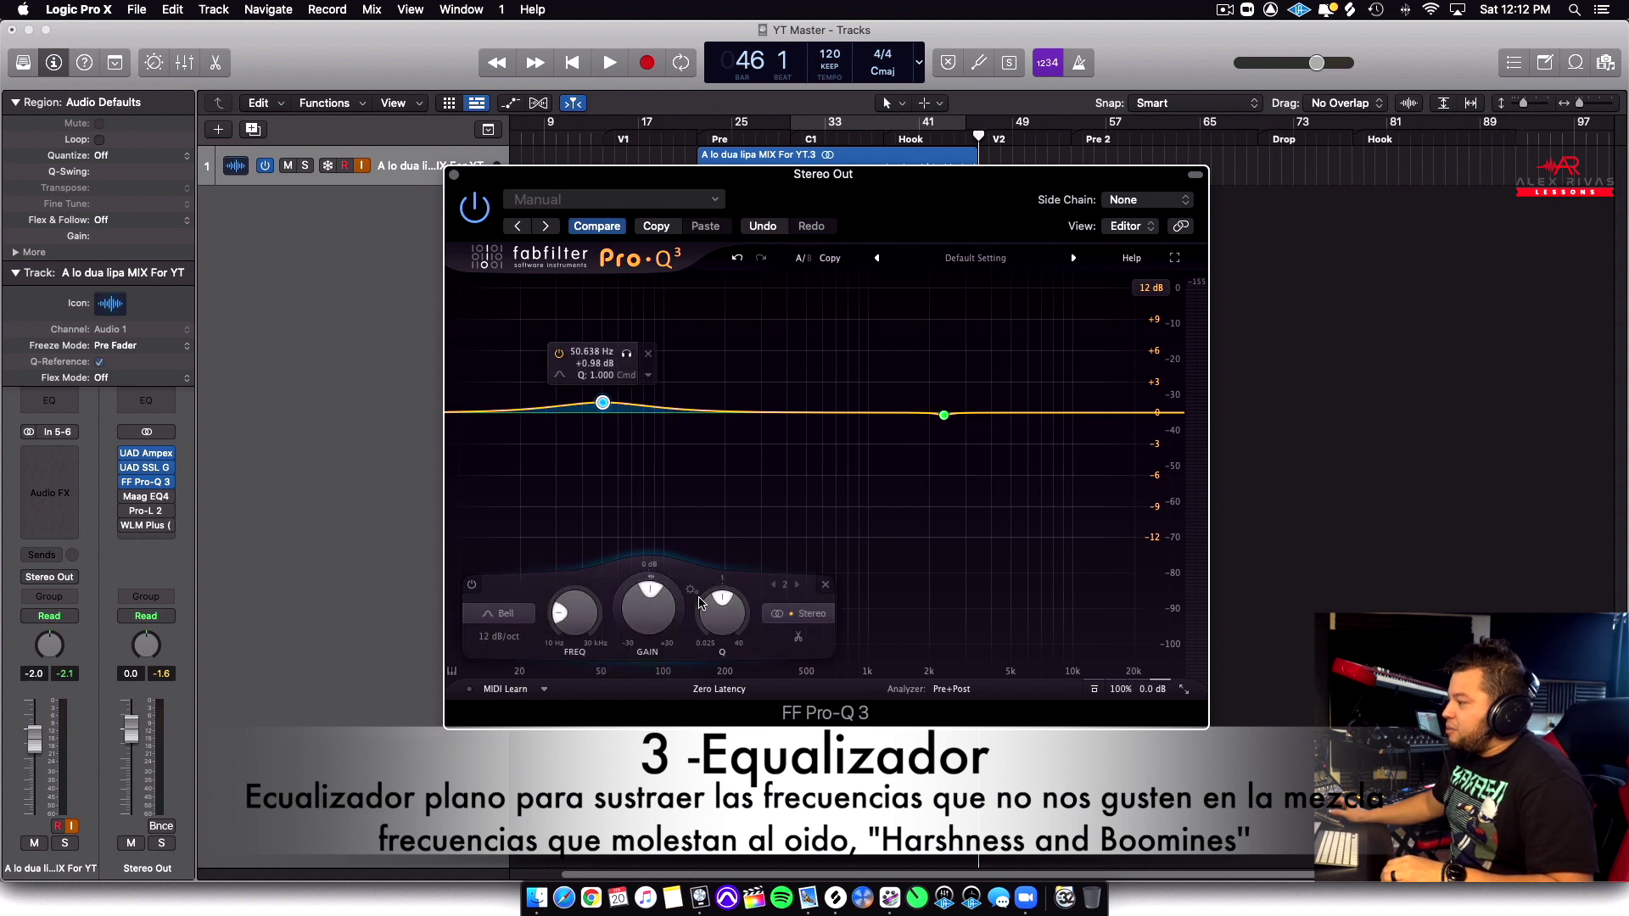
{"action": "left_click_drag", "start_coordinate": [722, 612], "coordinate": [712, 424]}
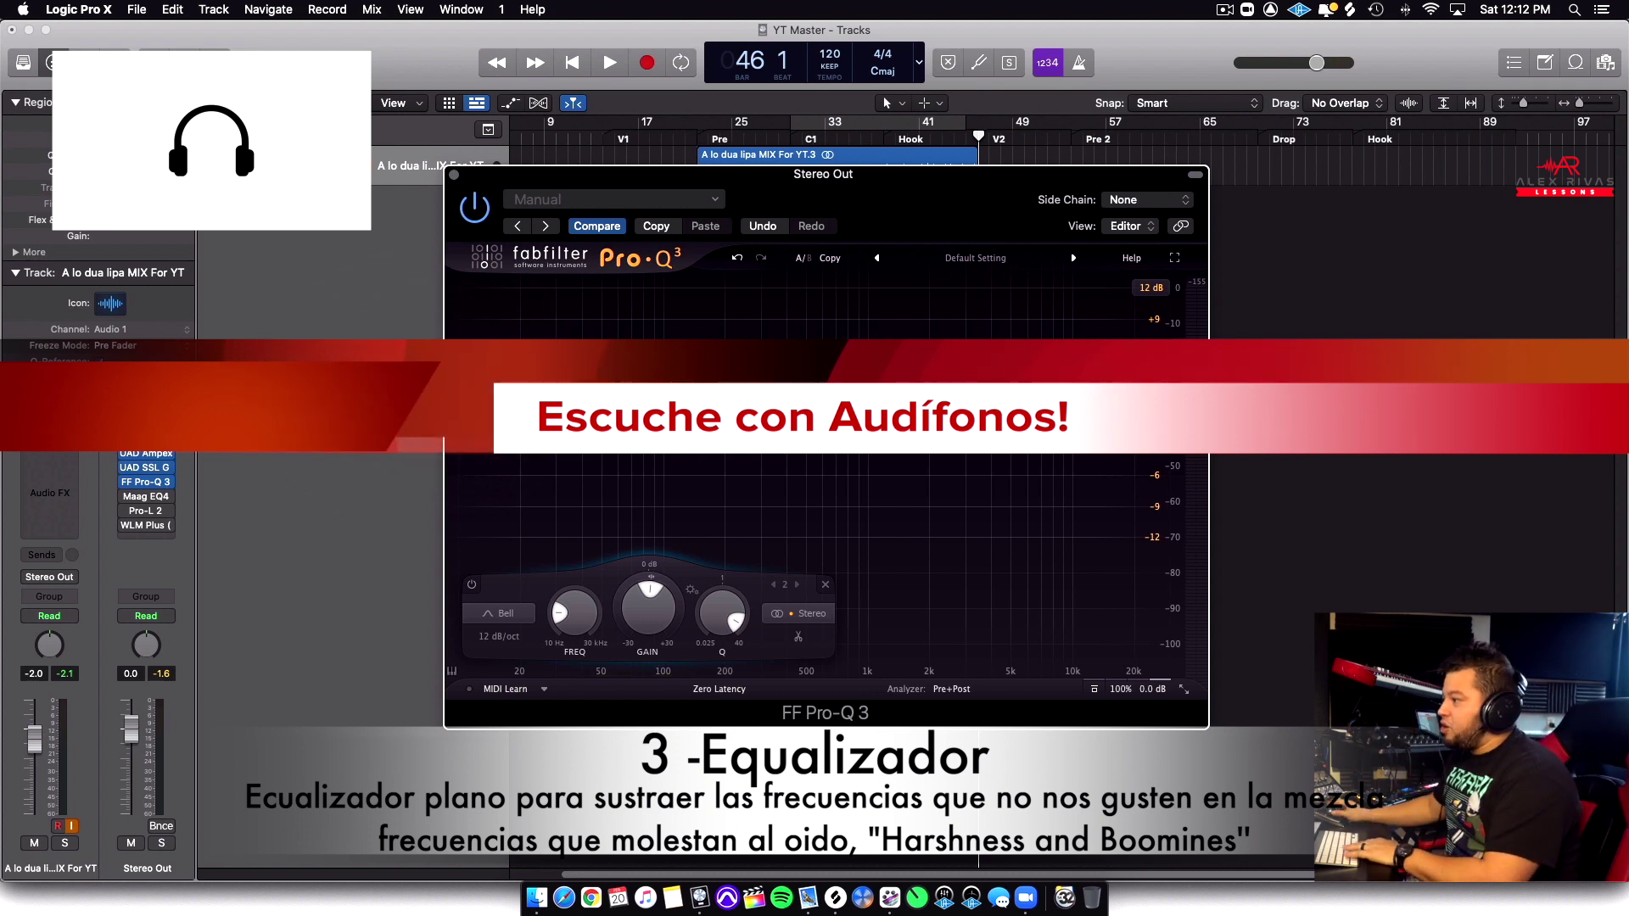
{"action": "left_click_drag", "start_coordinate": [648, 607], "coordinate": [647, 577]}
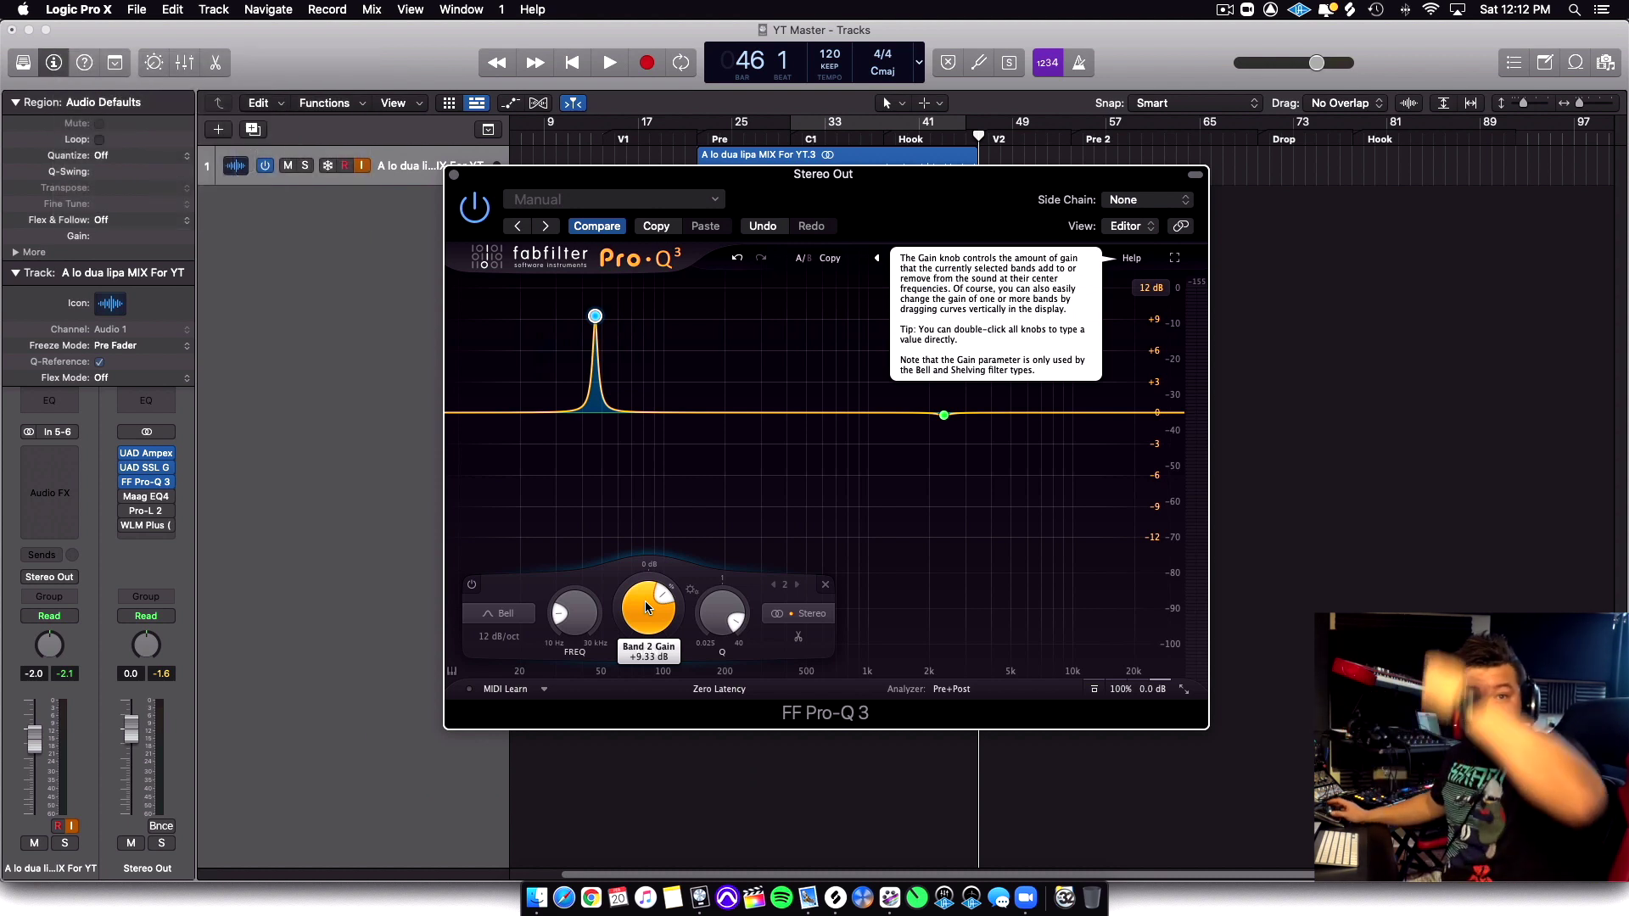
During playback, set the band's Q to 12.07, sweep it boosted up to about 260 Hz, and cut it there by about 4.9 dB
{"action": "key", "text": "space"}
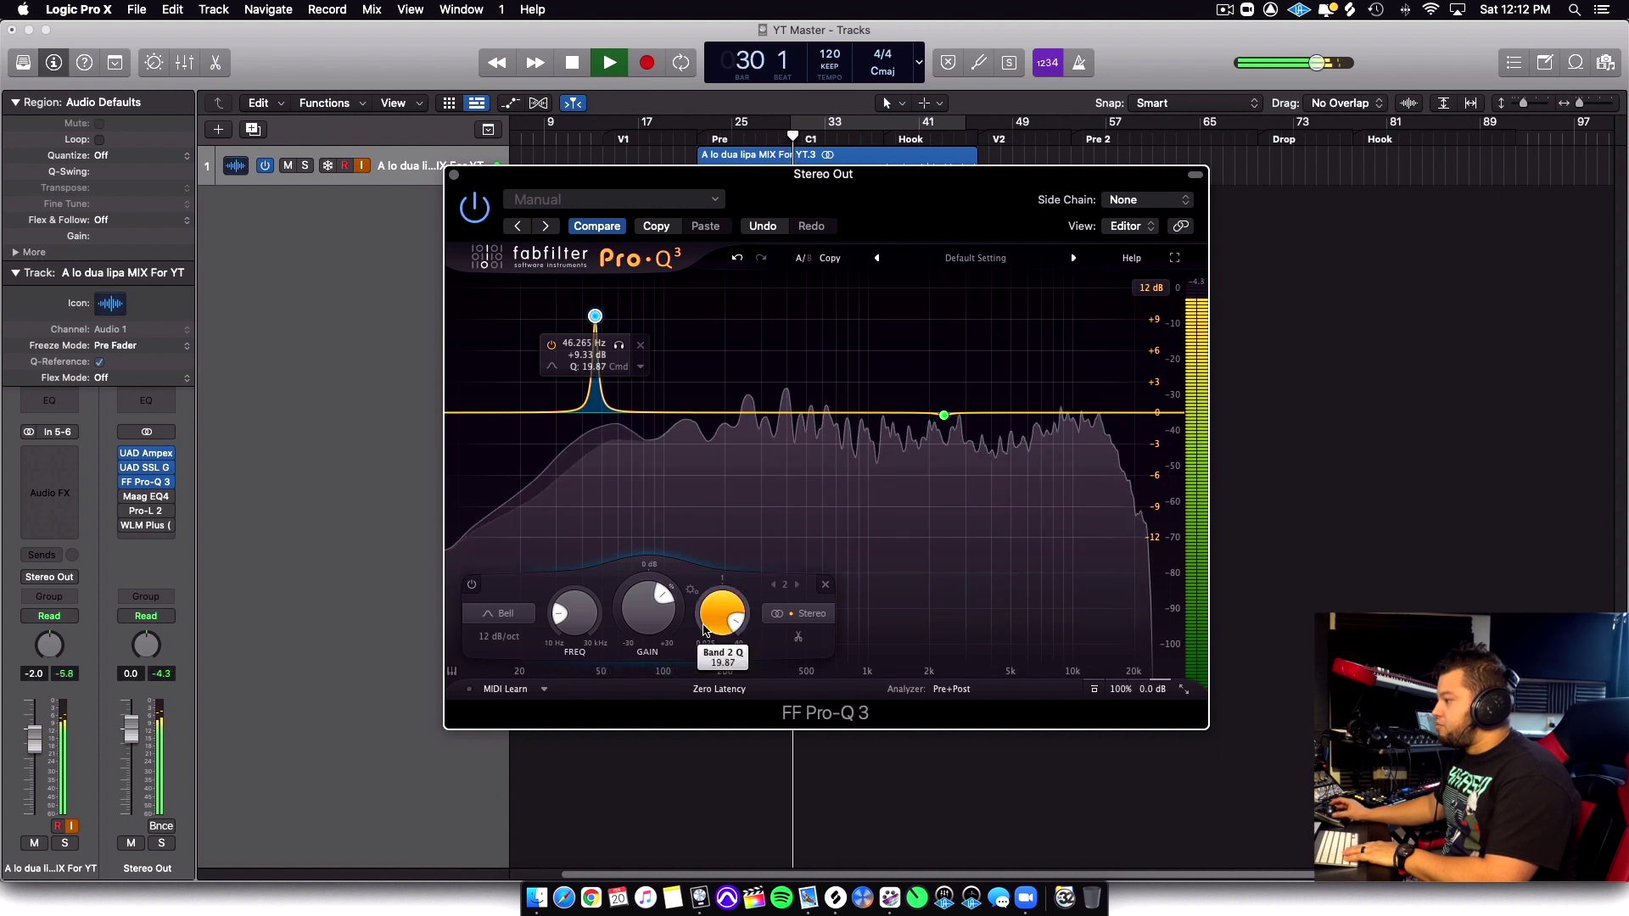
{"action": "left_click_drag", "start_coordinate": [712, 617], "coordinate": [712, 632]}
{"action": "left_click_drag", "start_coordinate": [595, 323], "coordinate": [595, 304]}
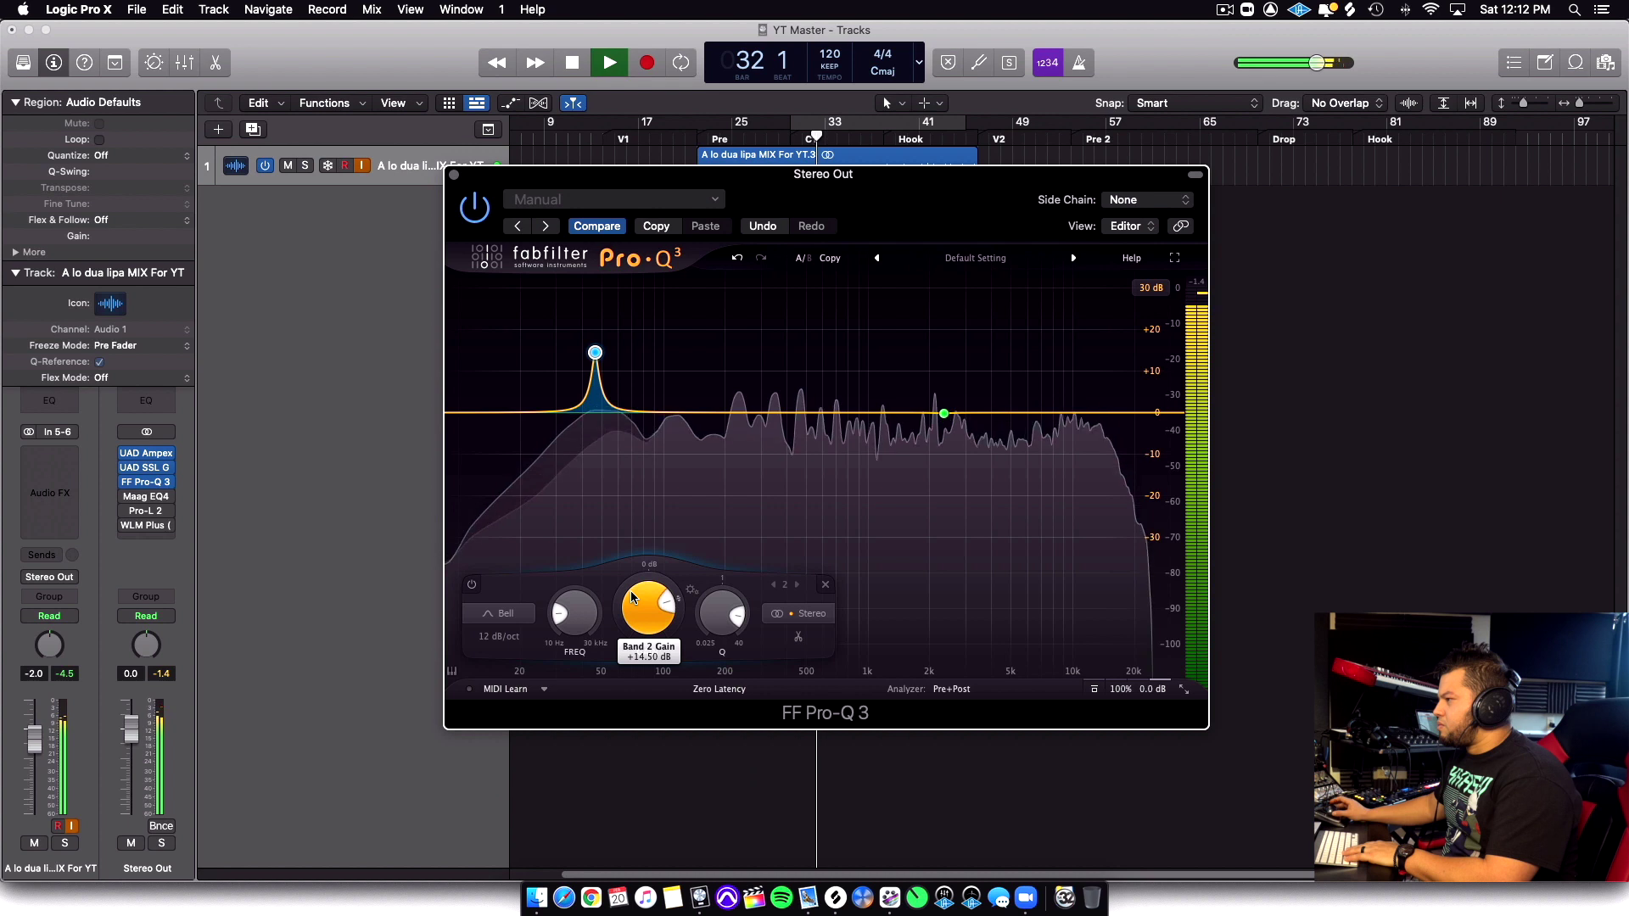
{"action": "scroll", "coordinate": [654, 622], "scroll_direction": "up", "scroll_amount": 2}
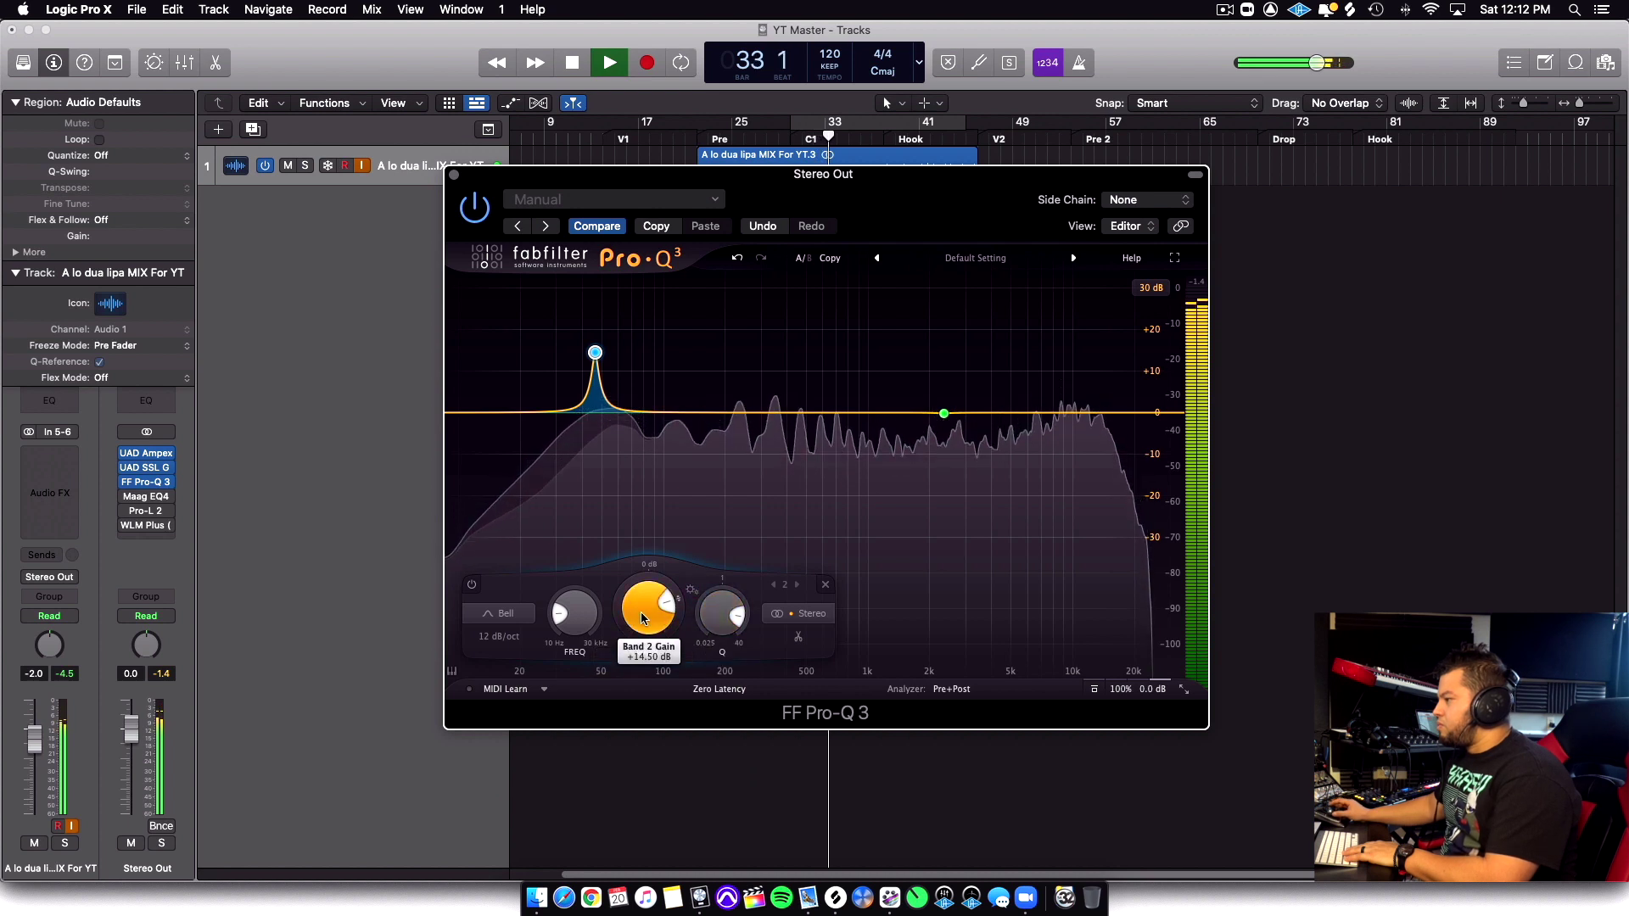
{"action": "left_click_drag", "start_coordinate": [595, 352], "coordinate": [747, 343]}
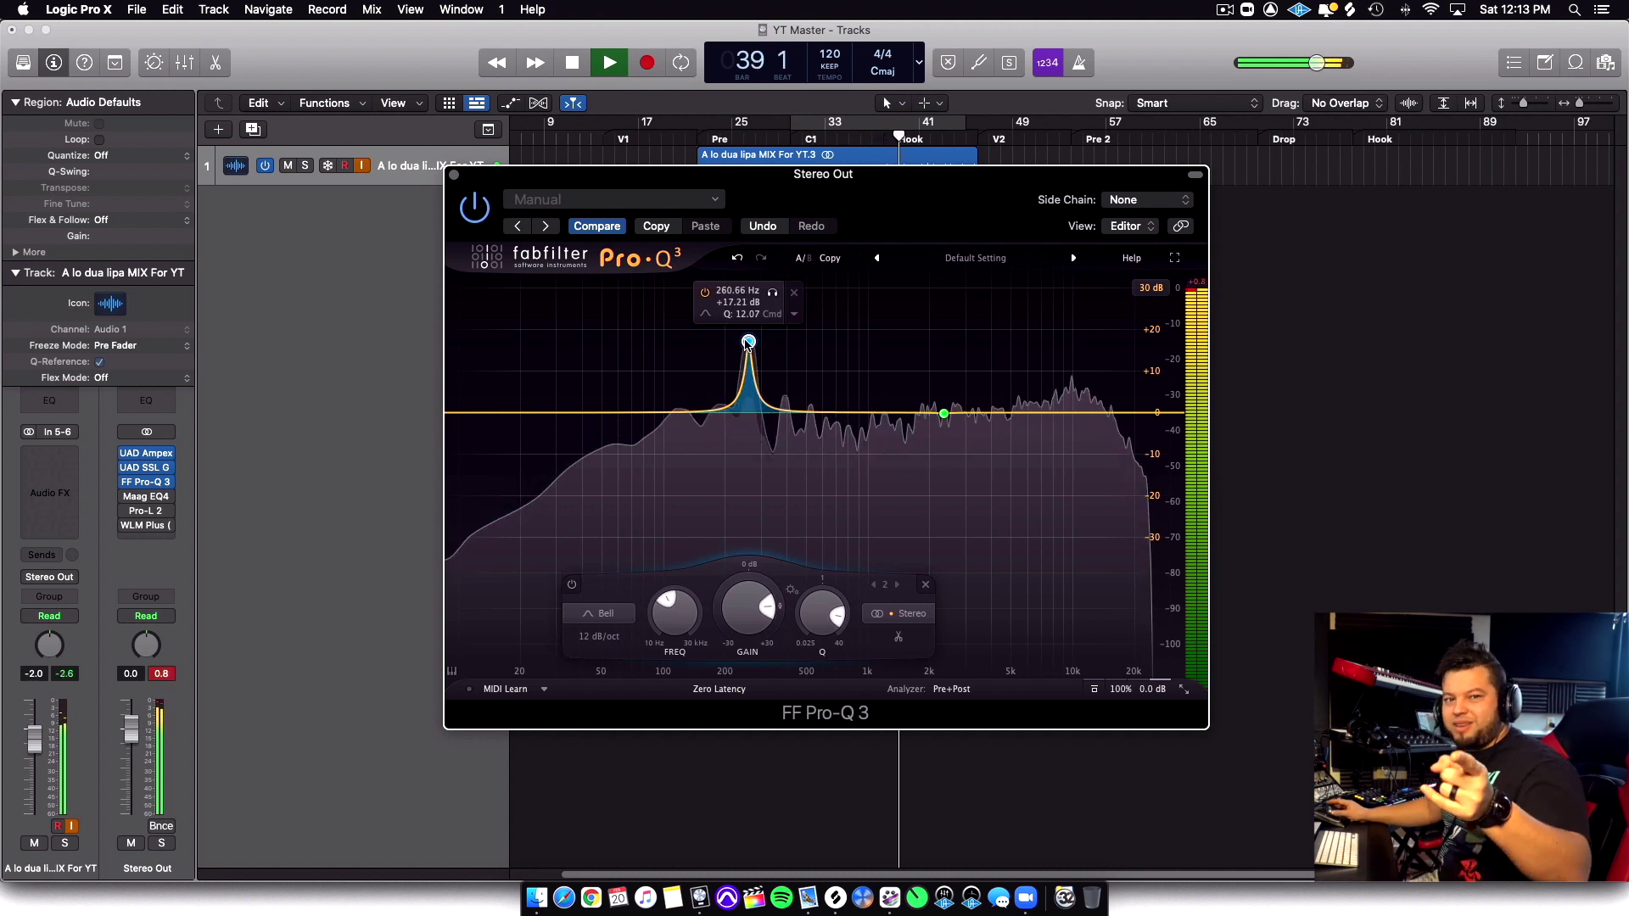
{"action": "left_click_drag", "start_coordinate": [748, 628], "coordinate": [763, 741]}
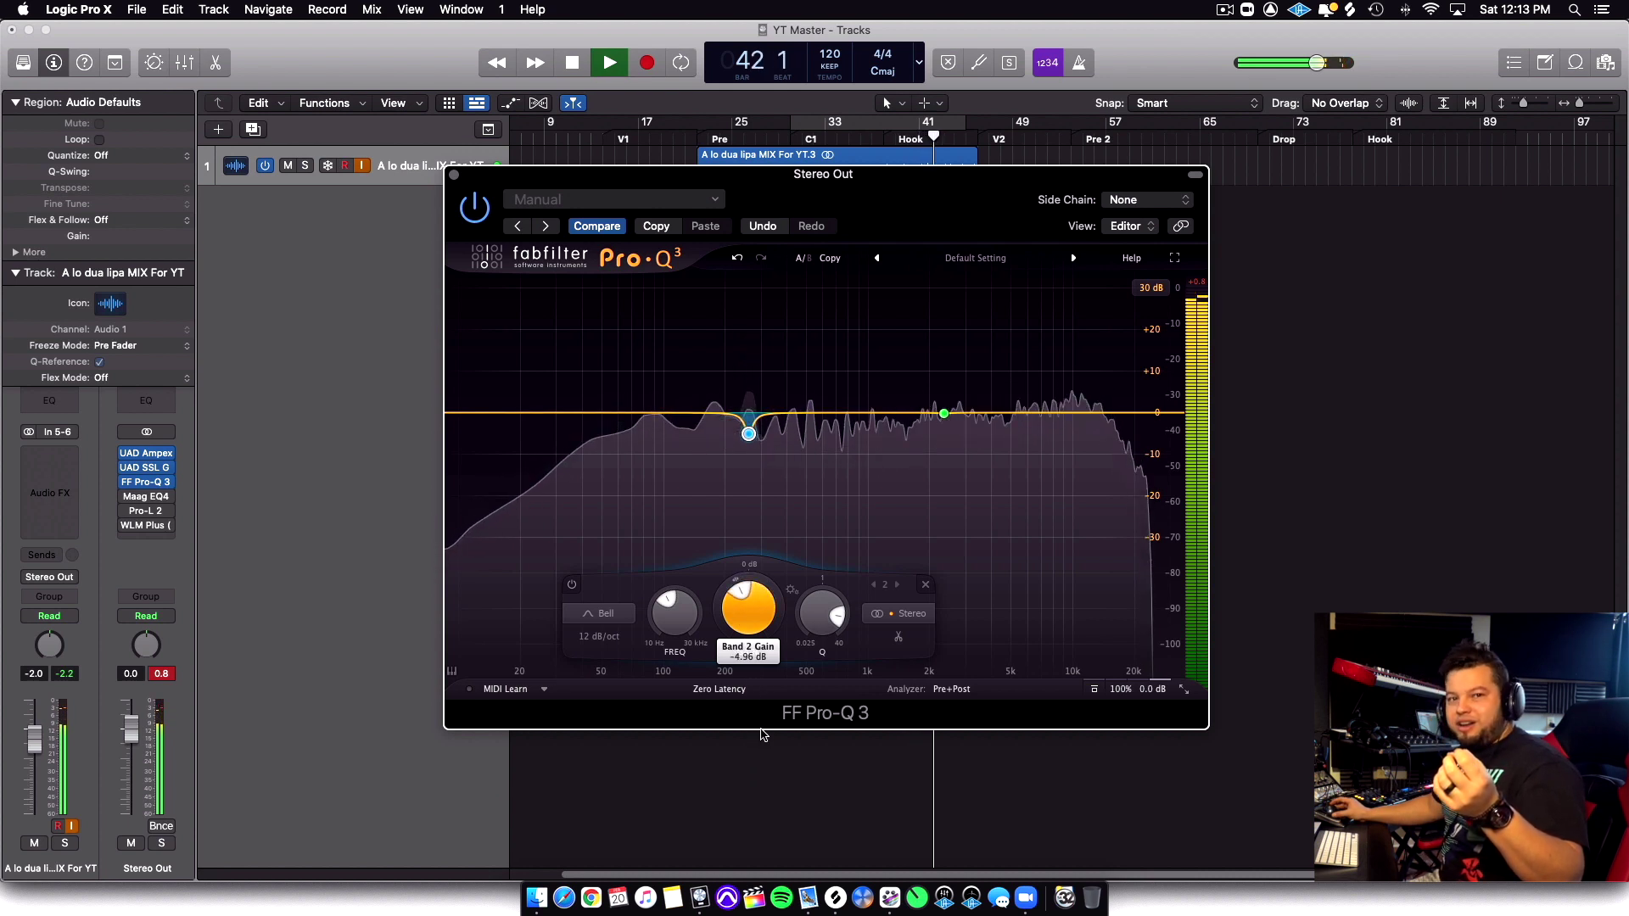
{"action": "left_click_drag", "start_coordinate": [763, 735], "coordinate": [763, 731]}
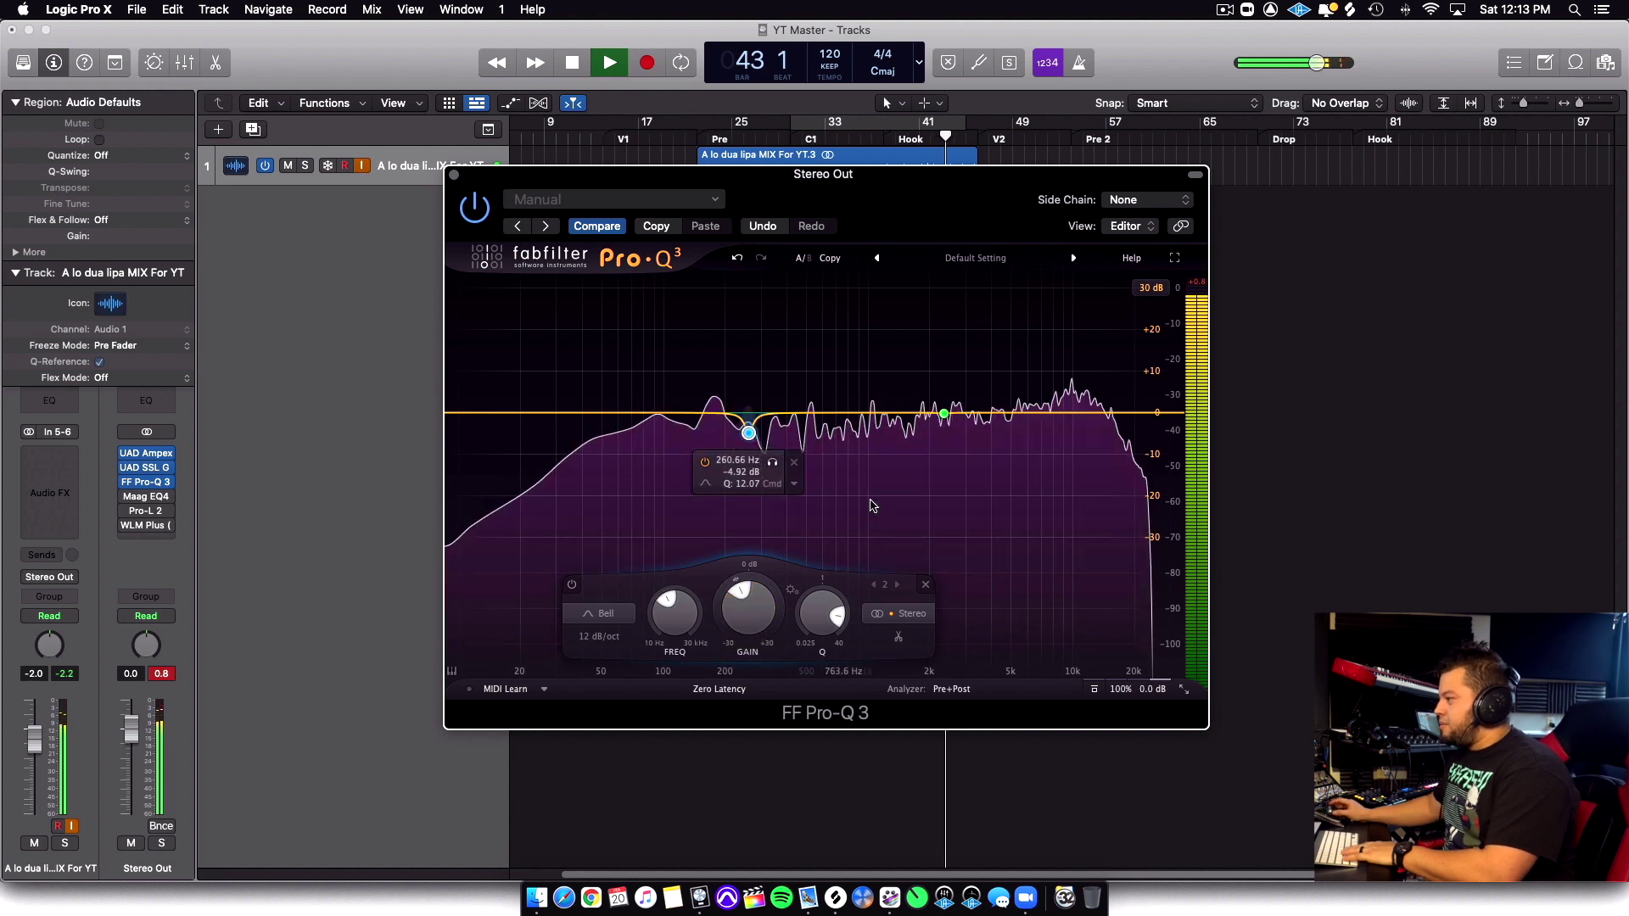
Add another bell band with Q 9.231, sweep it boosted over looped playback to about 2.8 kHz and cut it by about 3.6 dB
{"action": "left_click_drag", "start_coordinate": [844, 410], "coordinate": [853, 399]}
{"action": "left_click", "coordinate": [928, 626]}
{"action": "left_click_drag", "start_coordinate": [927, 628], "coordinate": [867, 162]}
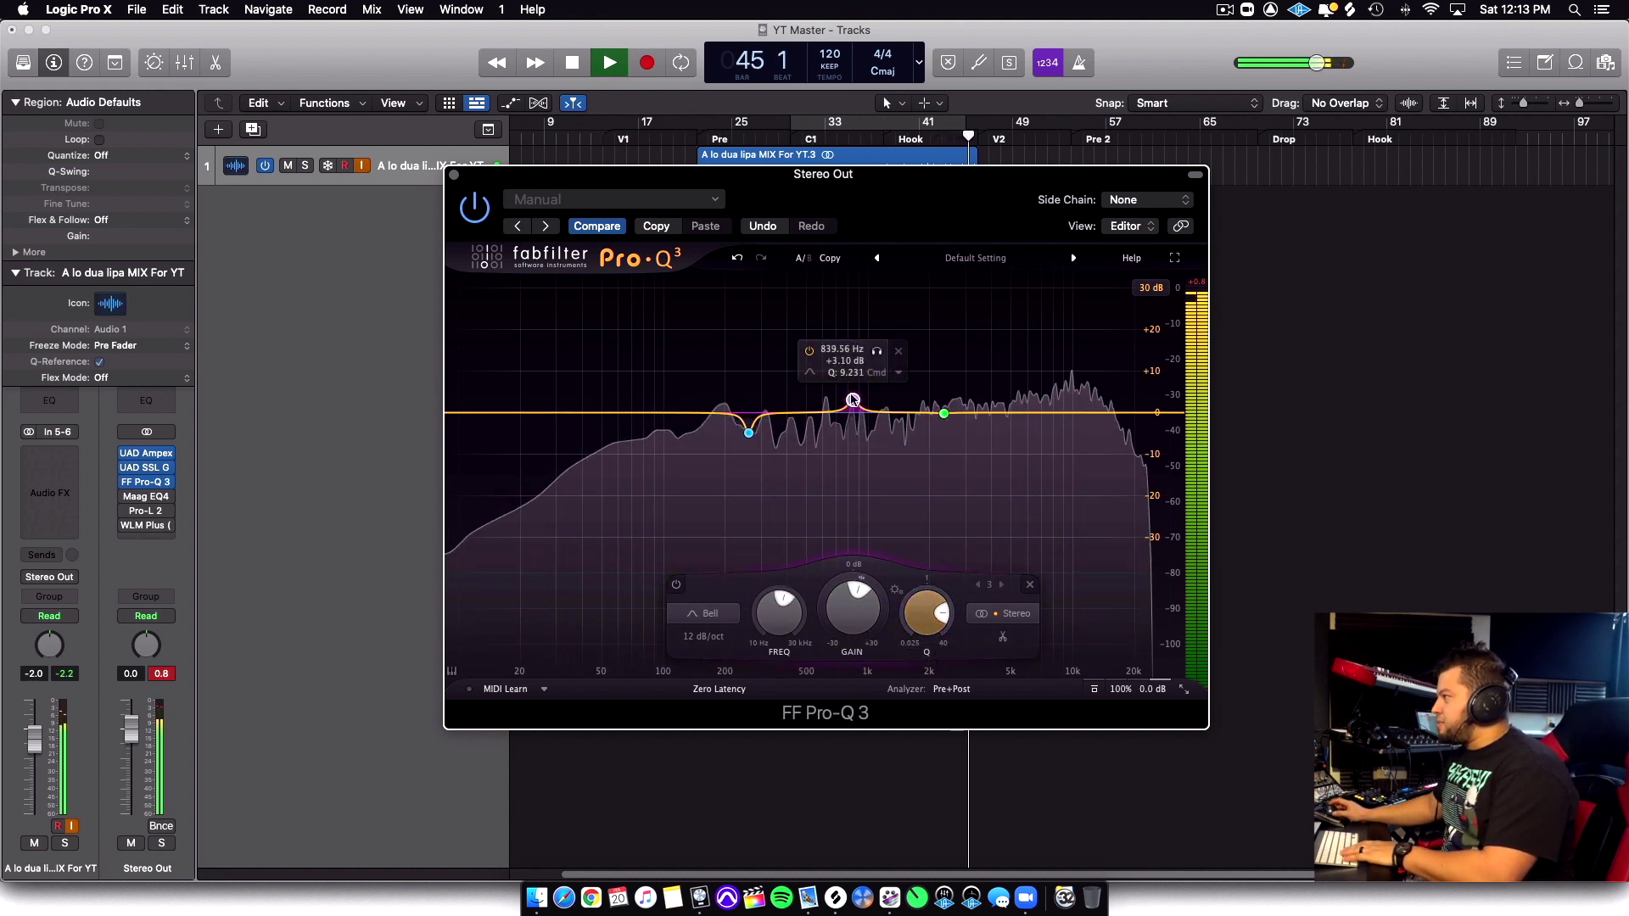
{"action": "left_click", "coordinate": [821, 126]}
{"action": "left_click_drag", "start_coordinate": [853, 400], "coordinate": [960, 306]}
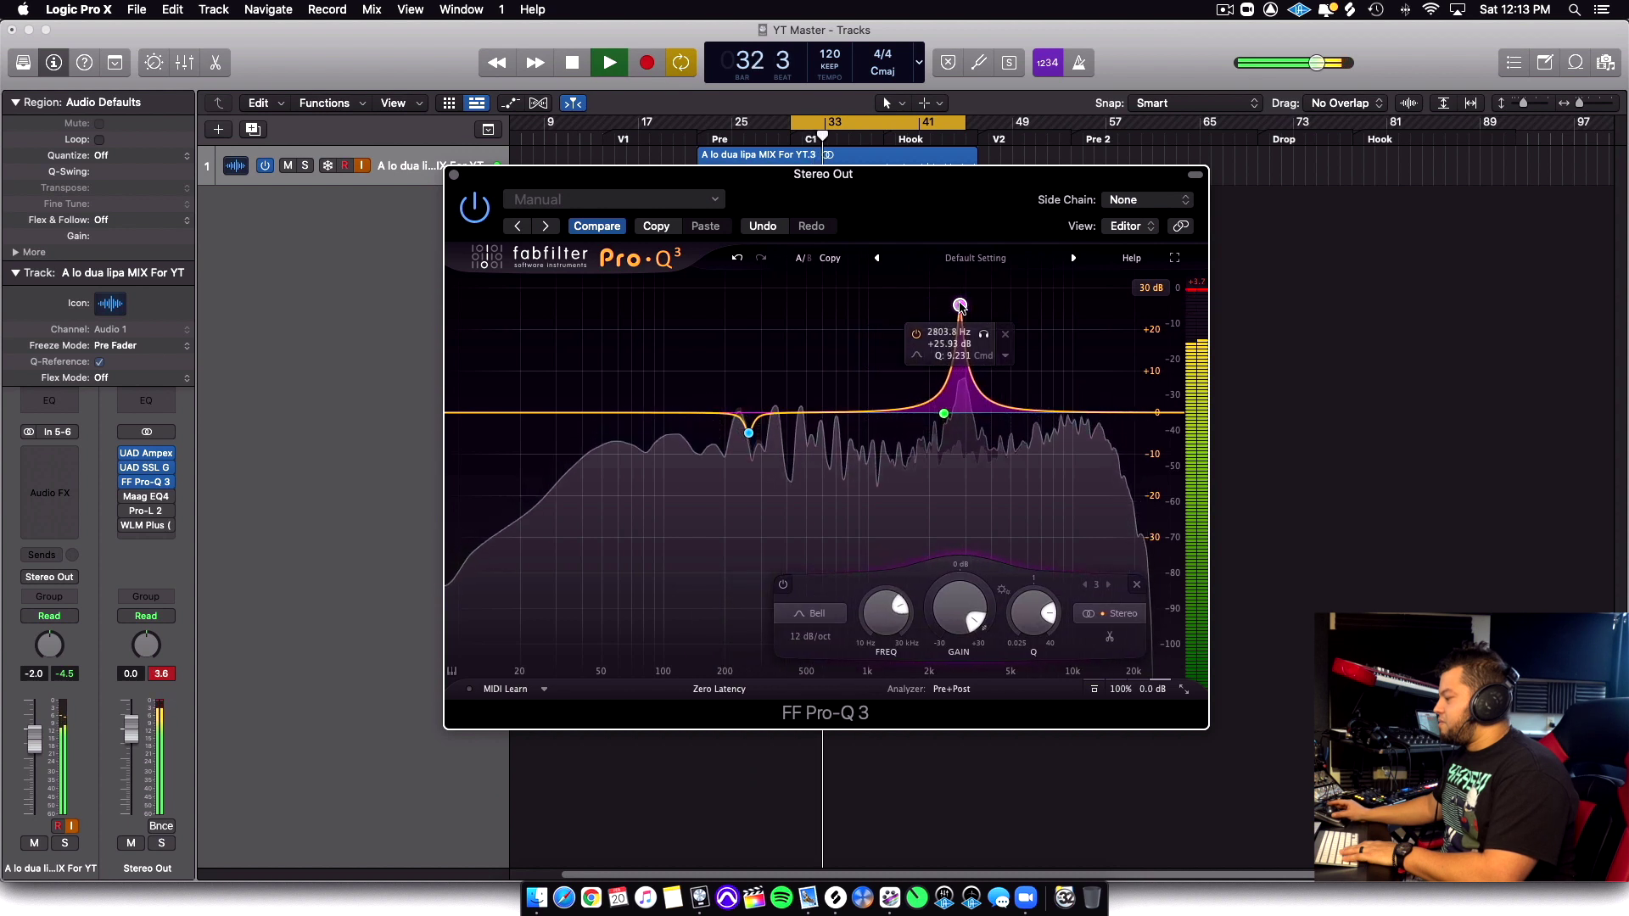
{"action": "left_click_drag", "start_coordinate": [960, 607], "coordinate": [971, 728]}
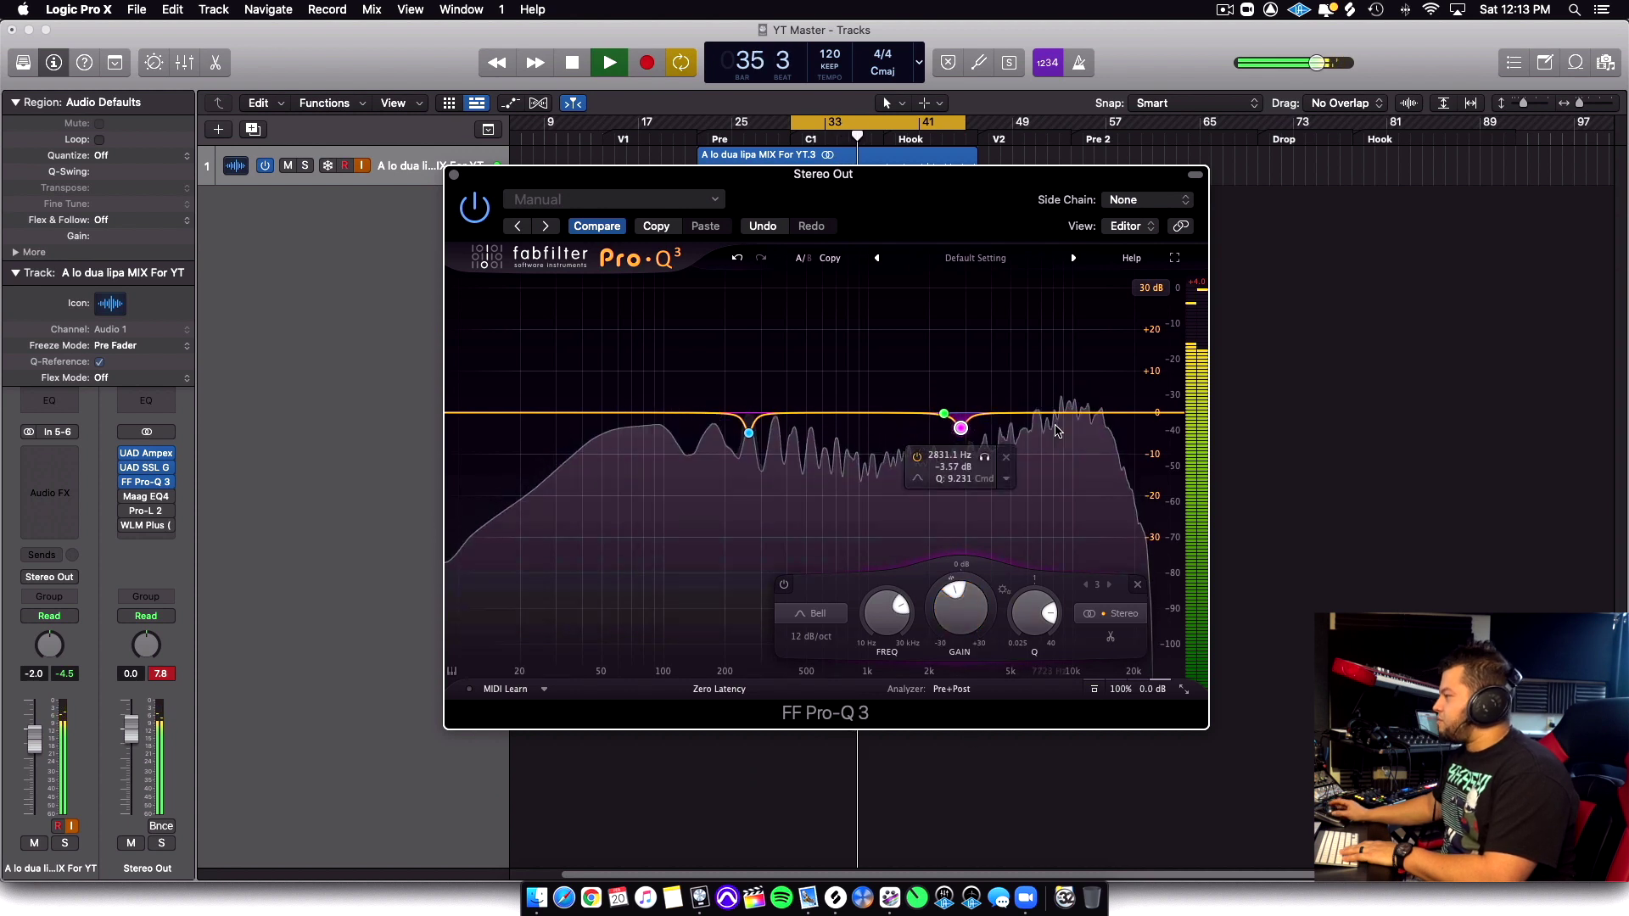
Add a bell band with Q 19.26, sweep it boosted to about 9.1 kHz, cut it there by 1.6 dB and stop playback
{"action": "left_click", "coordinate": [863, 404]}
{"action": "left_click_drag", "start_coordinate": [938, 611], "coordinate": [937, 574]}
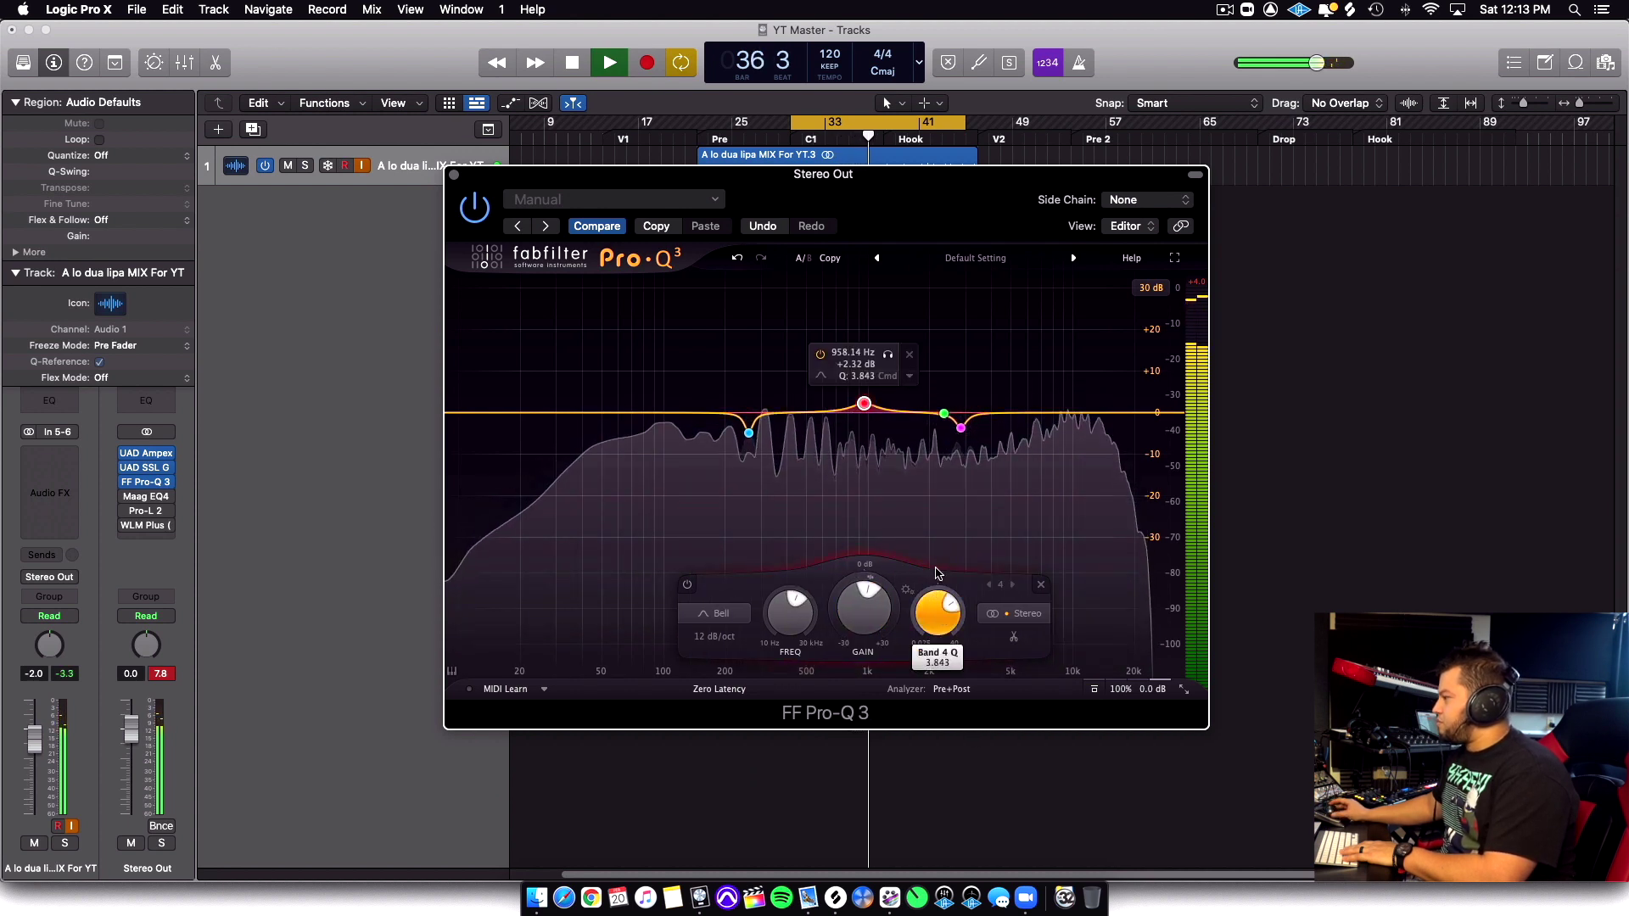
{"action": "left_click_drag", "start_coordinate": [864, 403], "coordinate": [1064, 349]}
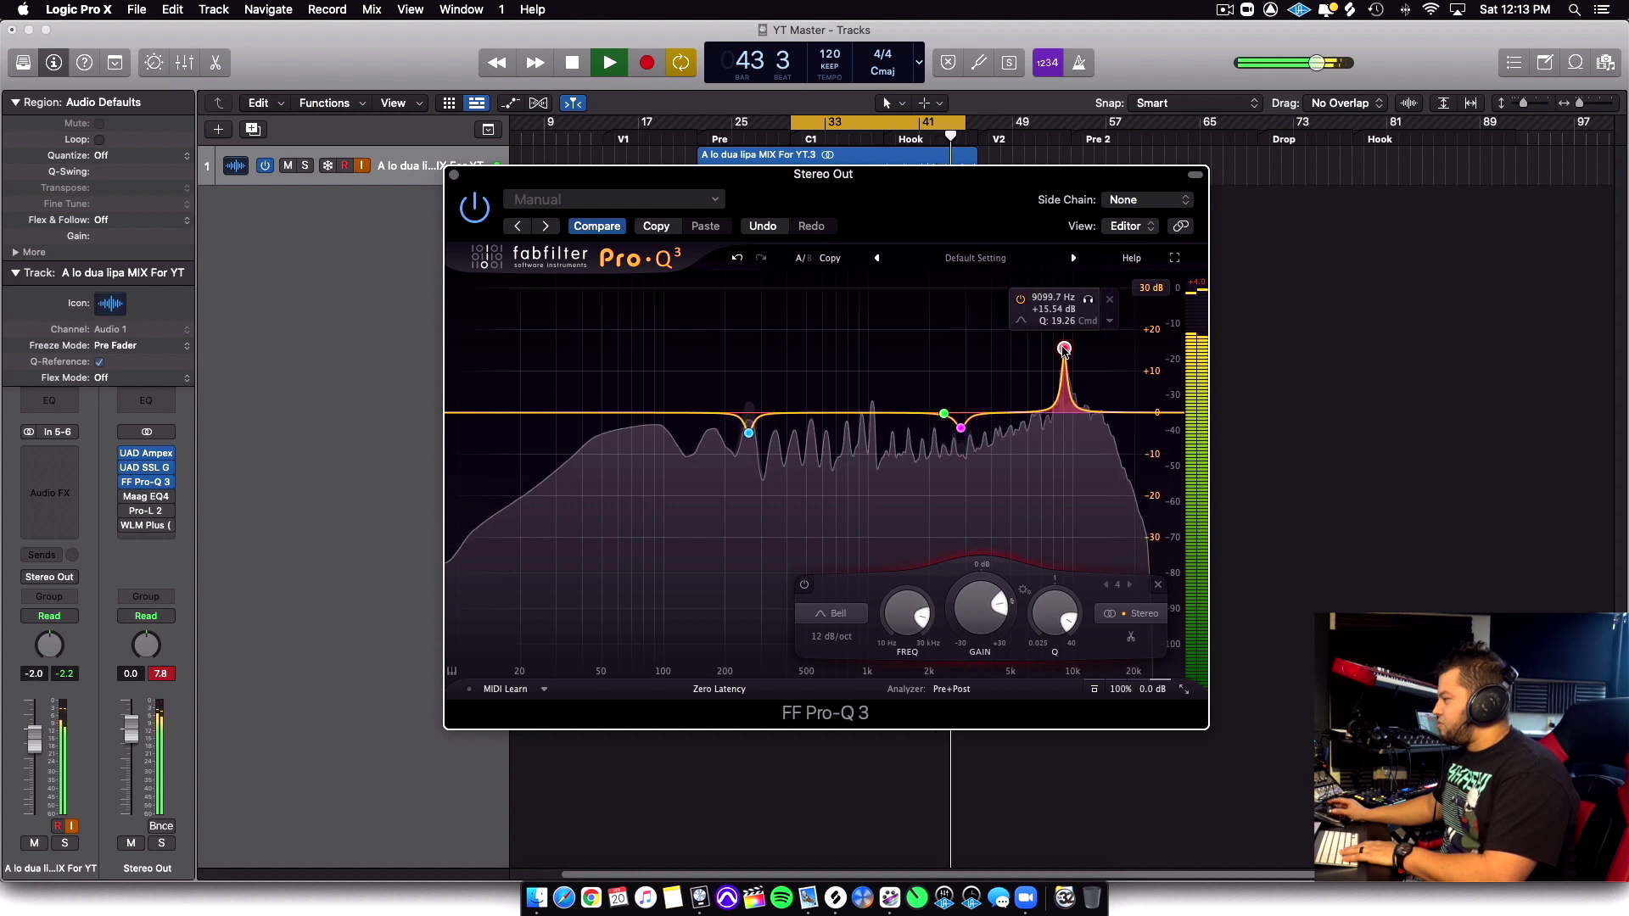
{"action": "left_click_drag", "start_coordinate": [984, 604], "coordinate": [999, 704]}
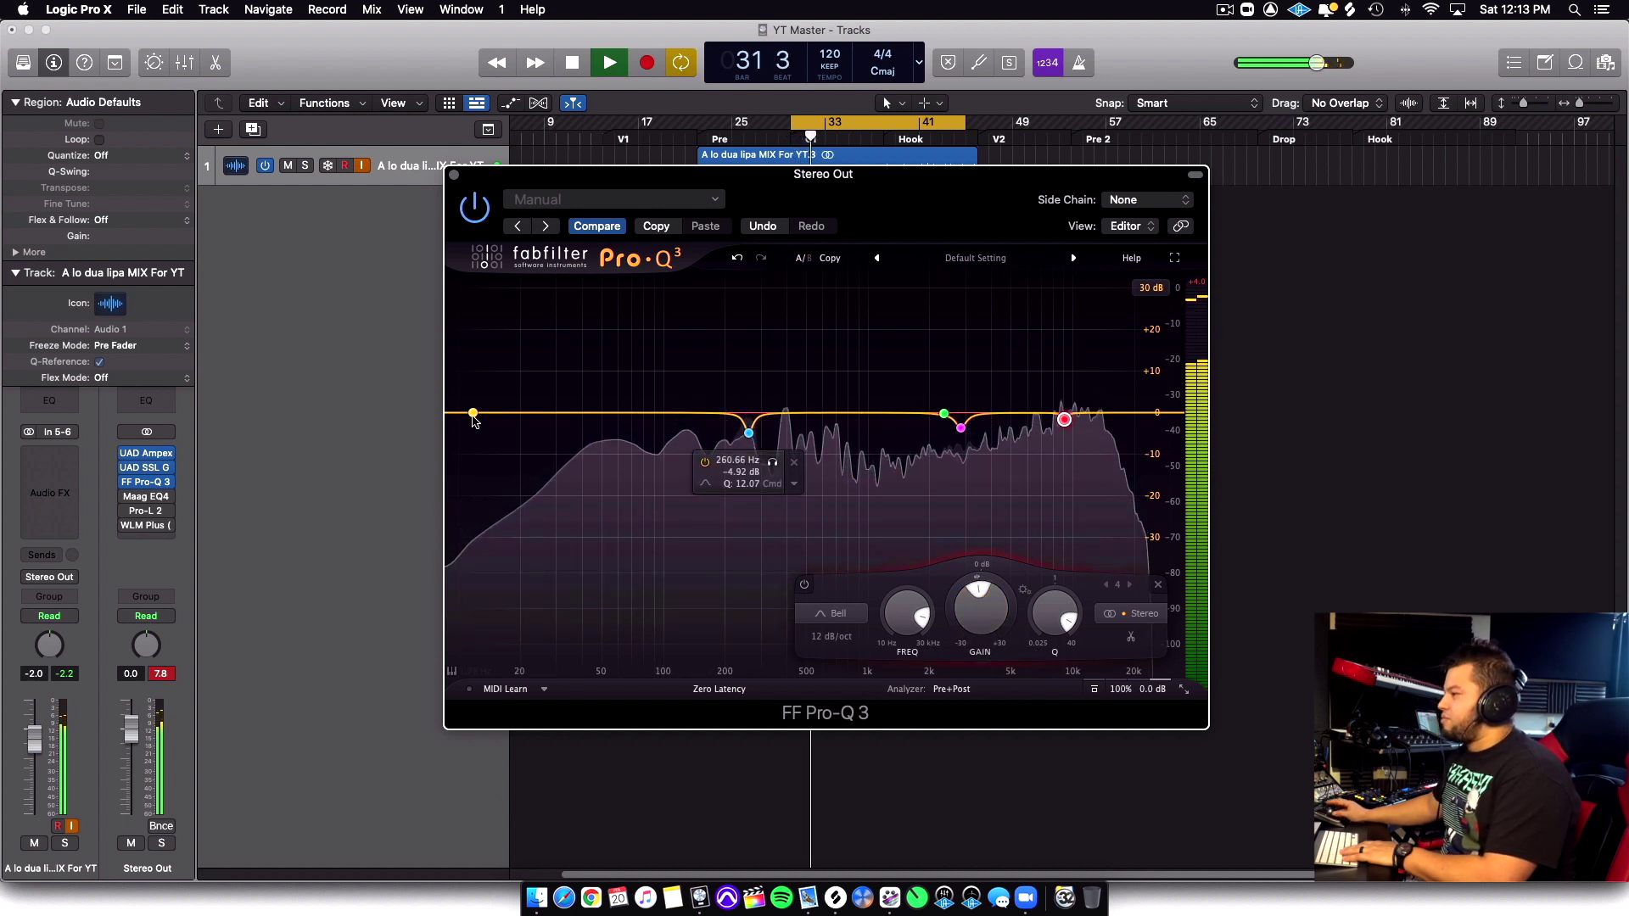
{"action": "key", "text": "space"}
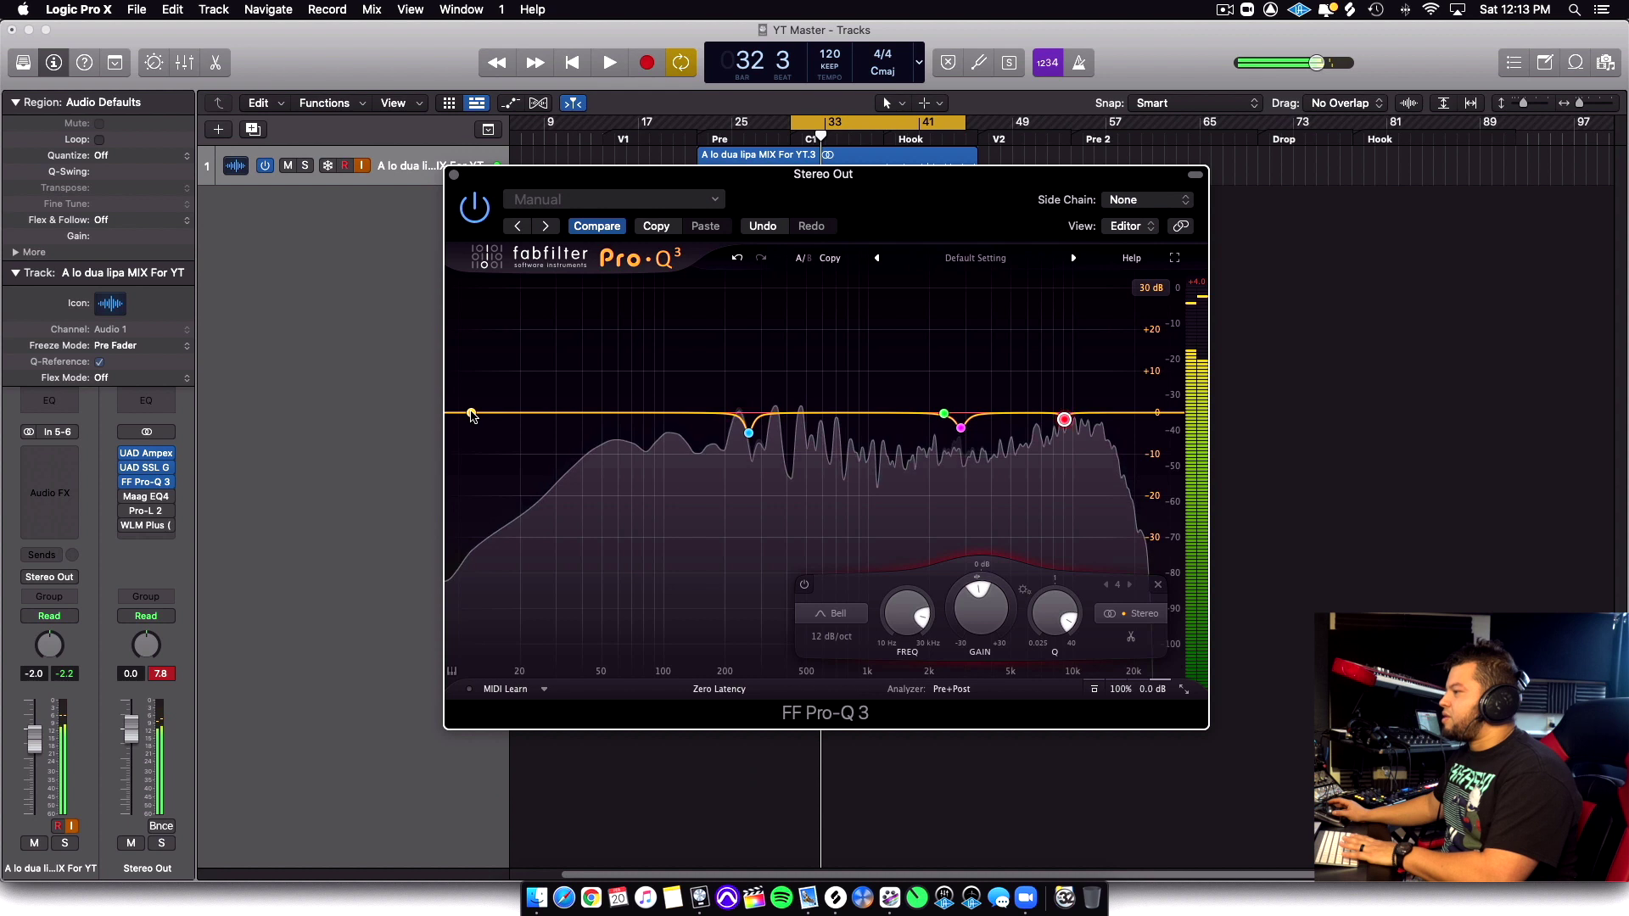
Add a 12 dB/oct low-cut filter to the EQ and raise its frequency to about 30 Hz
{"action": "left_click", "coordinate": [472, 414]}
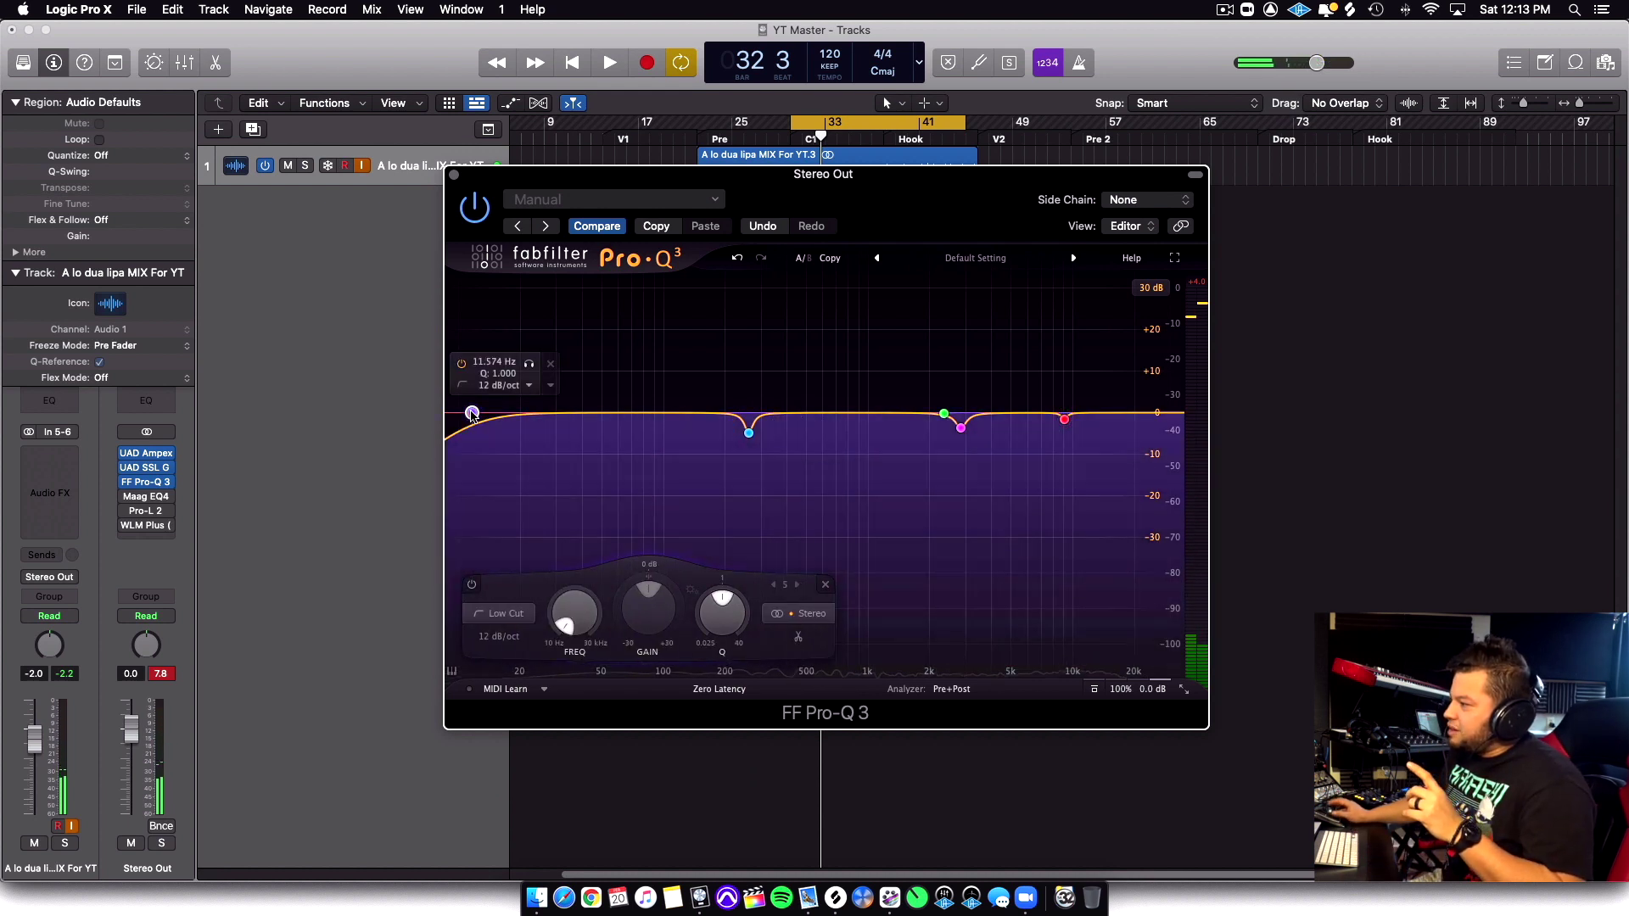
{"action": "left_click_drag", "start_coordinate": [473, 414], "coordinate": [485, 415]}
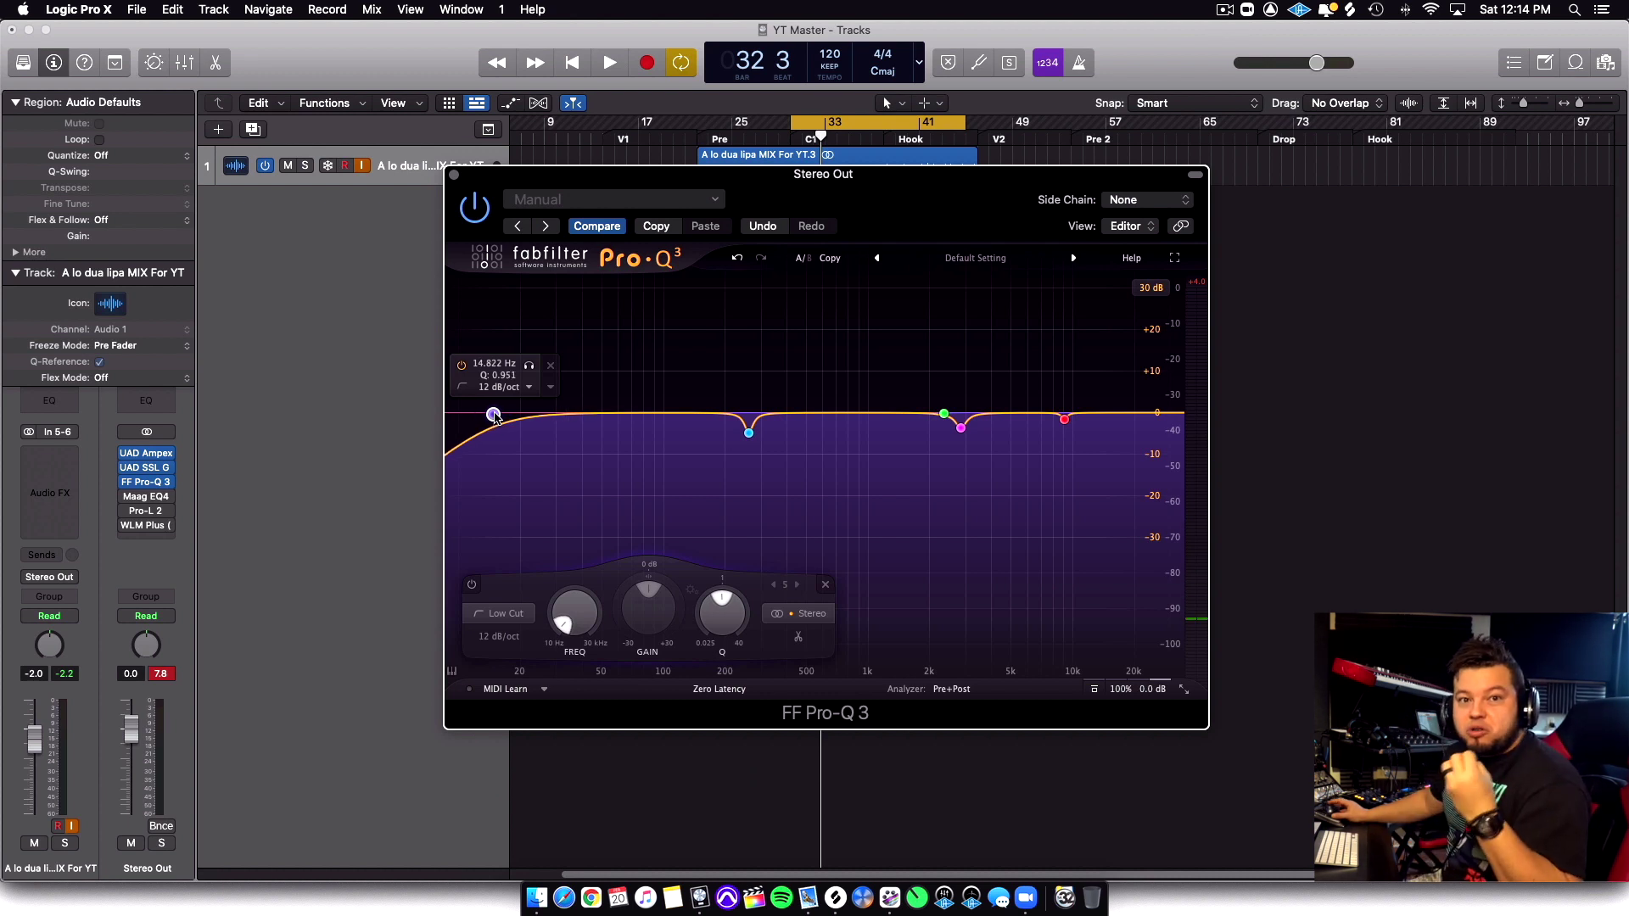
{"action": "left_click_drag", "start_coordinate": [496, 415], "coordinate": [533, 413]}
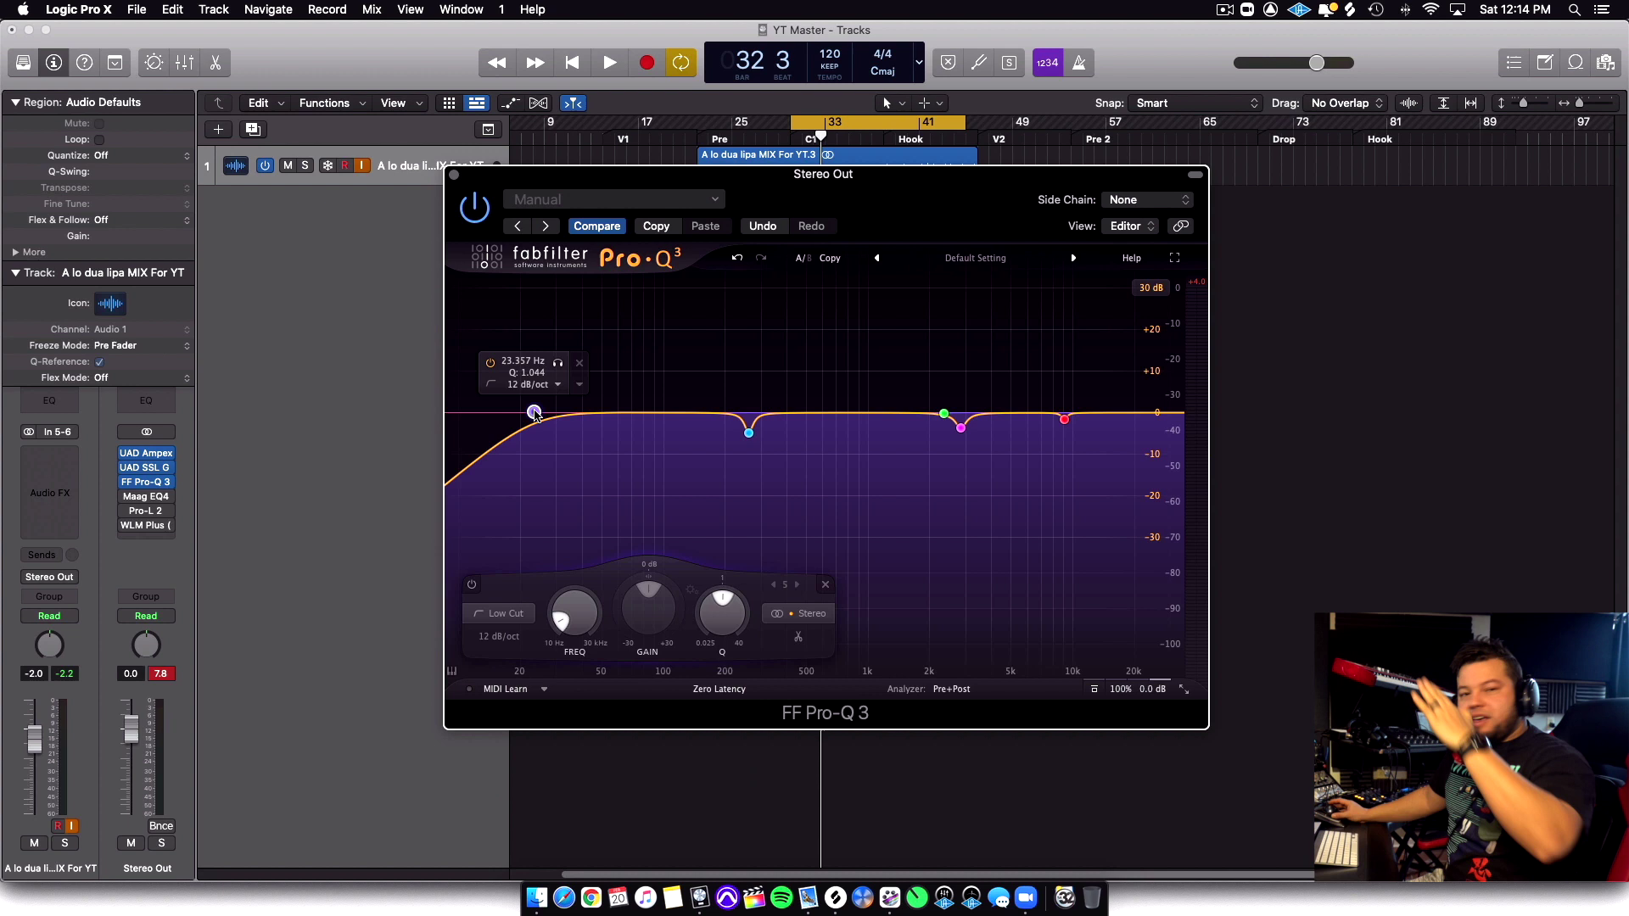
{"action": "left_click_drag", "start_coordinate": [533, 413], "coordinate": [557, 412]}
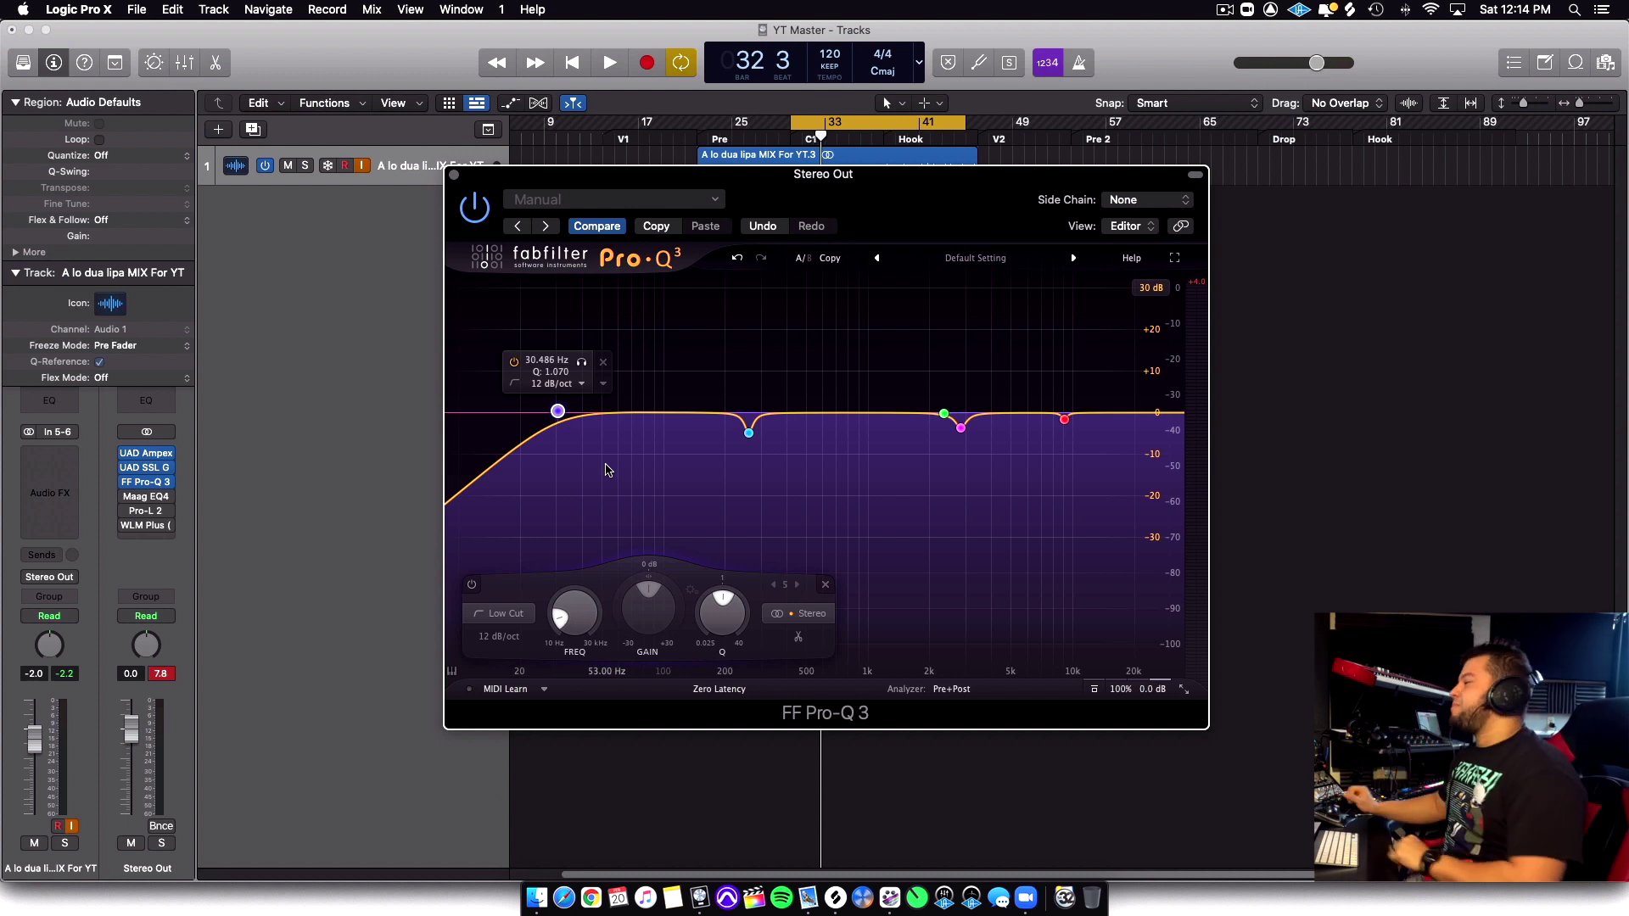
Play the looped section and compare the mix with Pro-Q 3 bypassed and enabled, leaving it enabled
{"action": "key", "text": "space"}
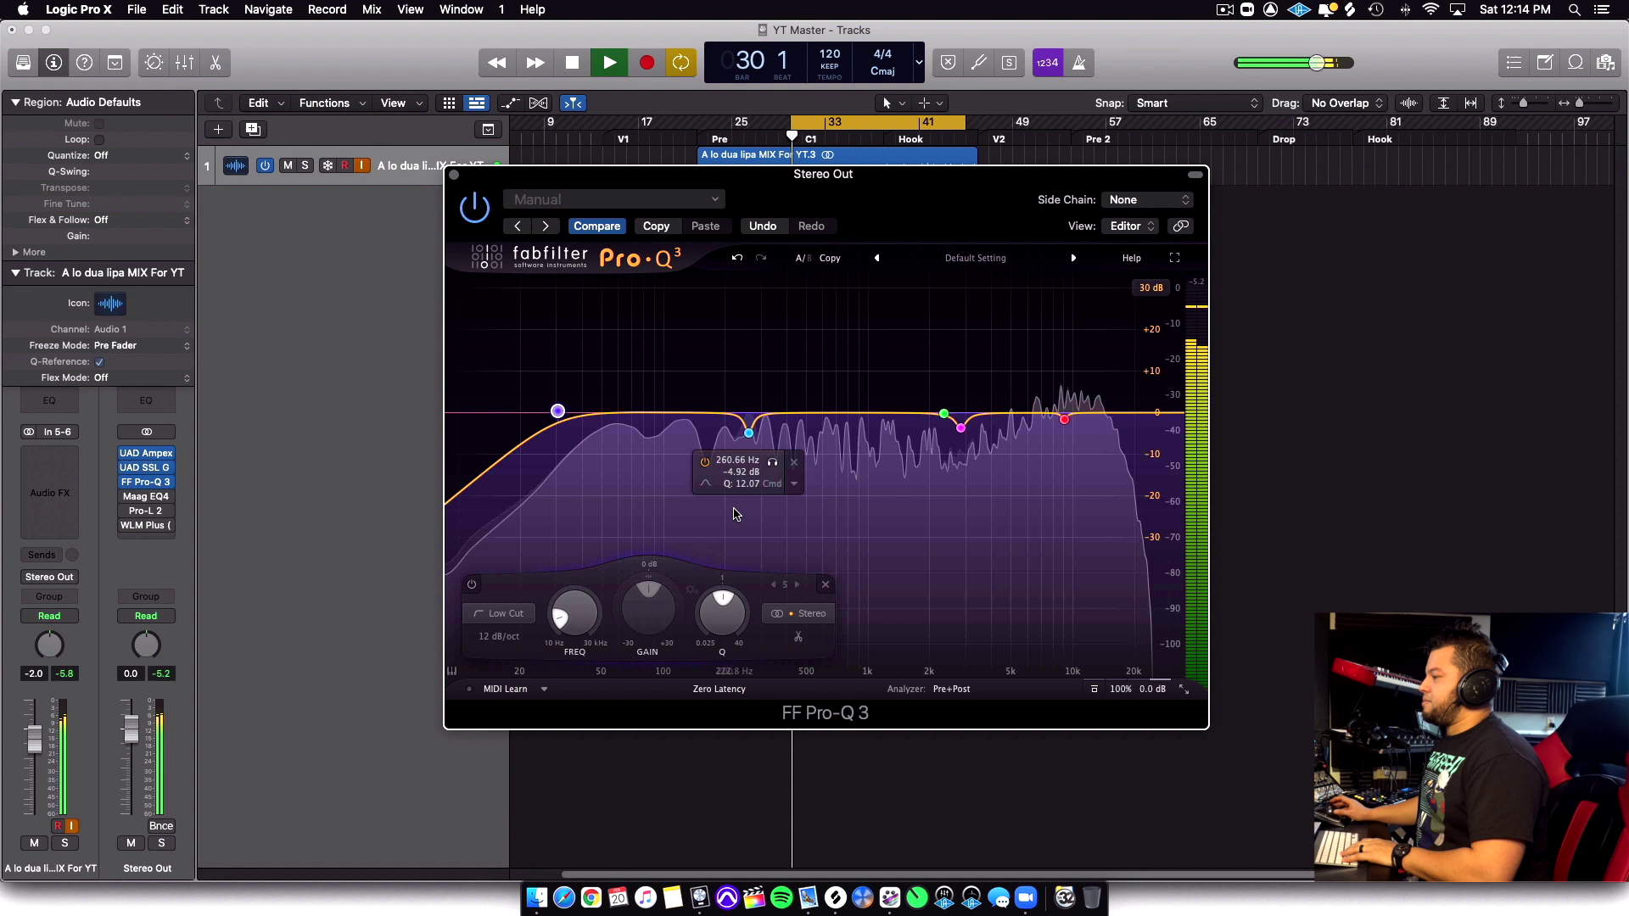
{"action": "left_click", "coordinate": [475, 208]}
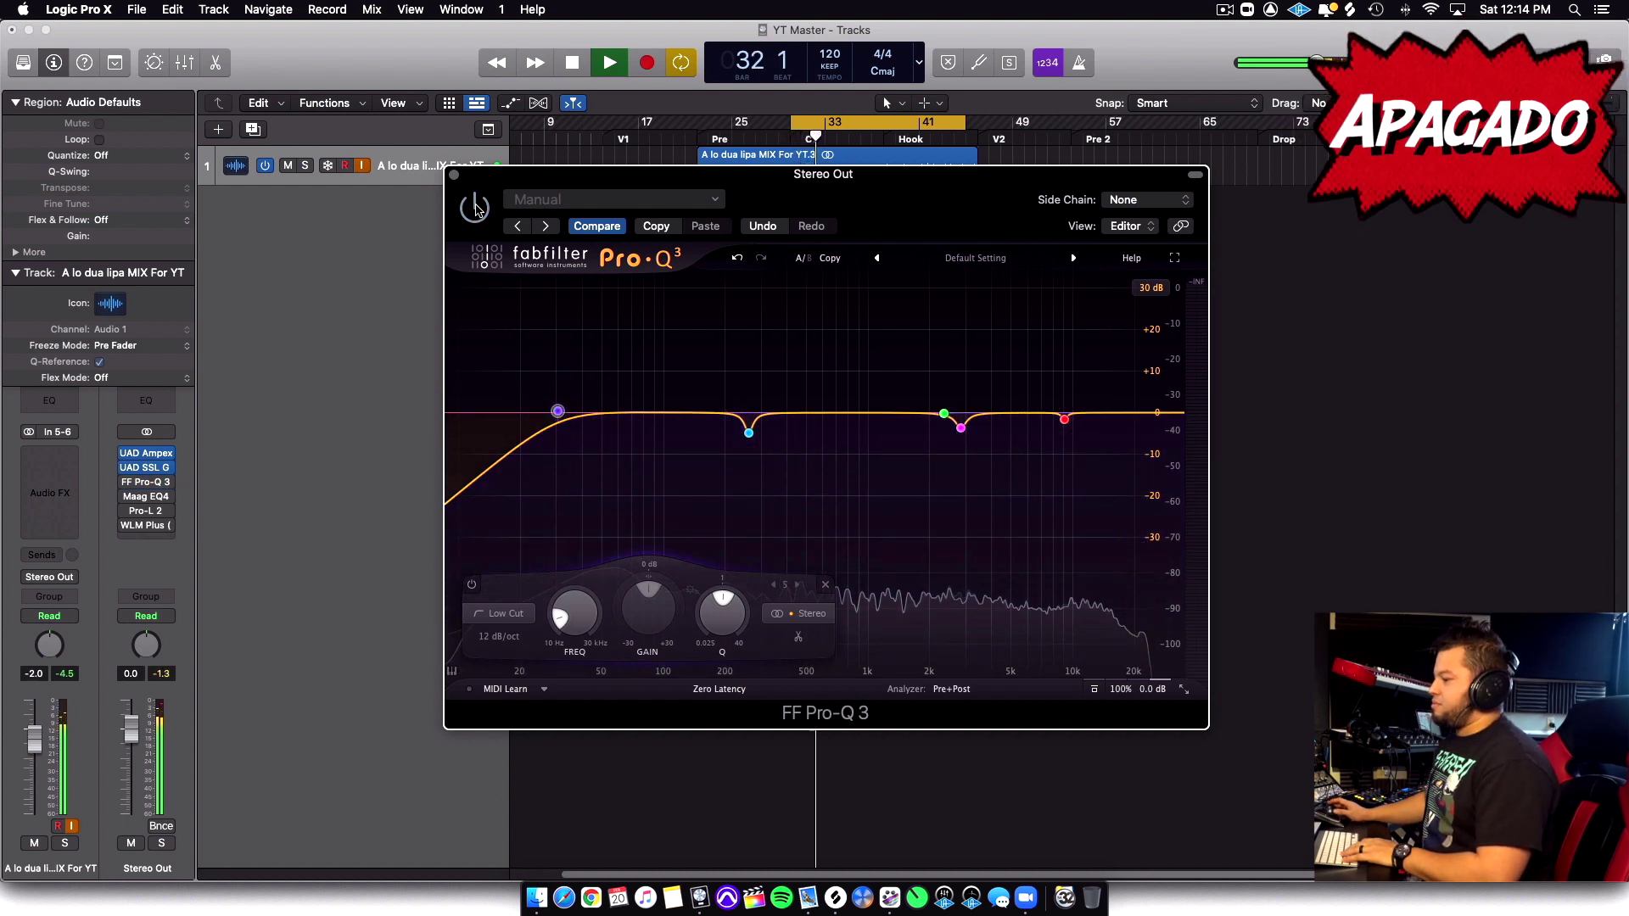
{"action": "left_click", "coordinate": [475, 208]}
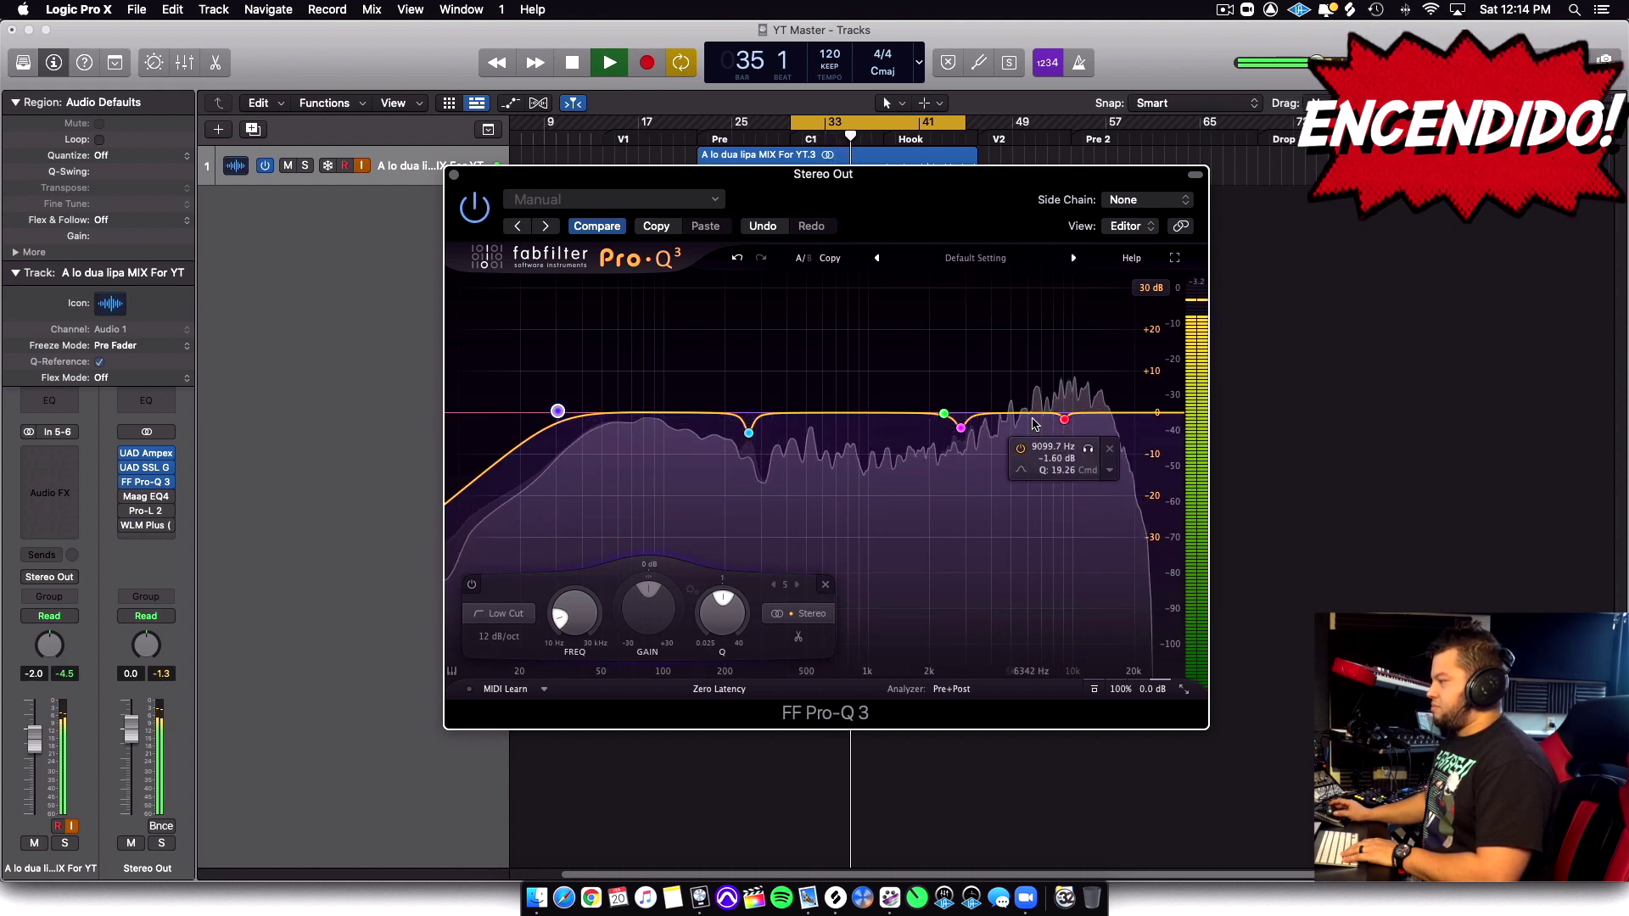
Deepen the 9.1 kHz cut and widen it to a Q of 9.498, stop playback and close the Pro-Q 3 window
{"action": "left_click", "coordinate": [1064, 420]}
{"action": "left_click_drag", "start_coordinate": [992, 608], "coordinate": [1007, 637]}
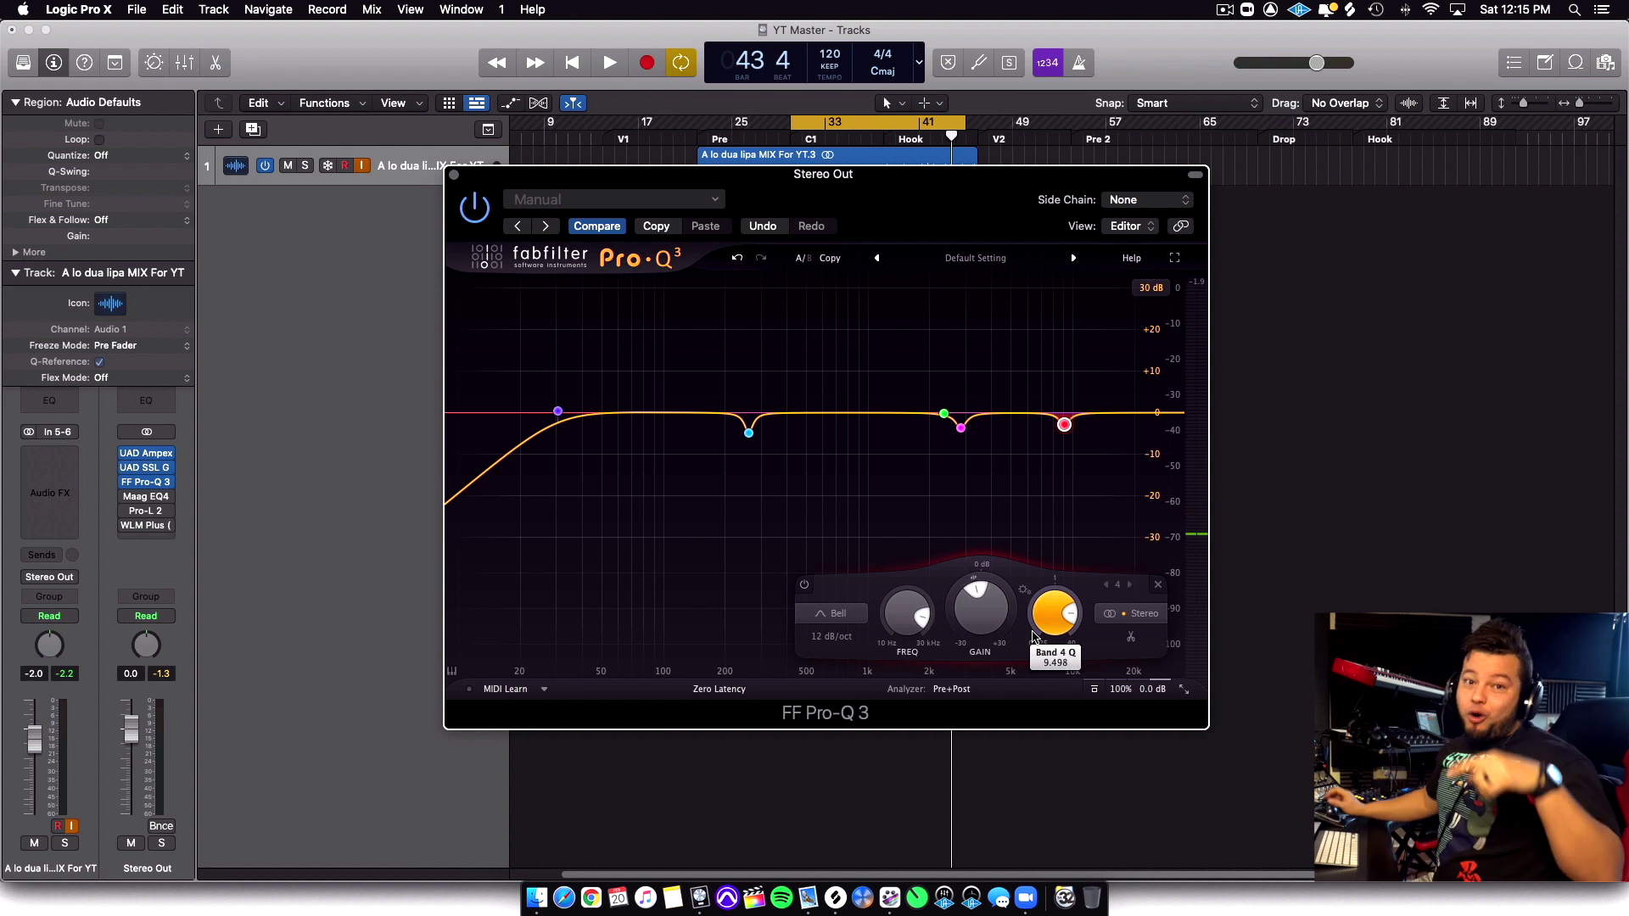
{"action": "left_click", "coordinate": [454, 175]}
{"action": "mouse_move", "coordinate": [151, 502]}
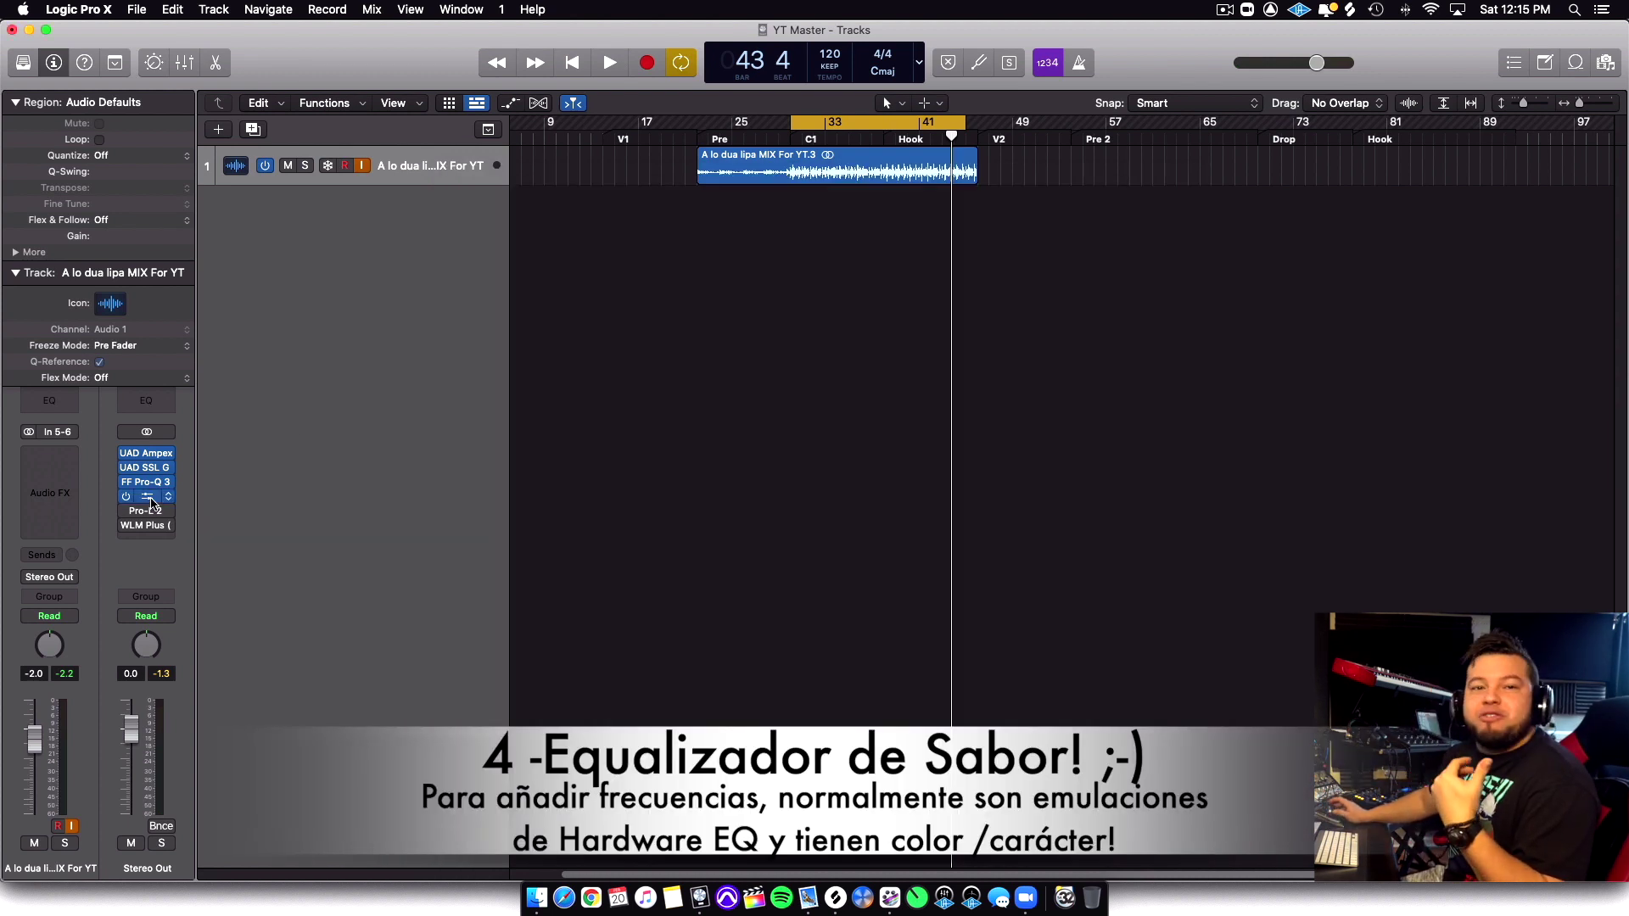
Open Maag EQ4 on the Stereo Out, play the looped section and adjust its 2.5 kHz gain and Air Gain
{"action": "left_click", "coordinate": [151, 503]}
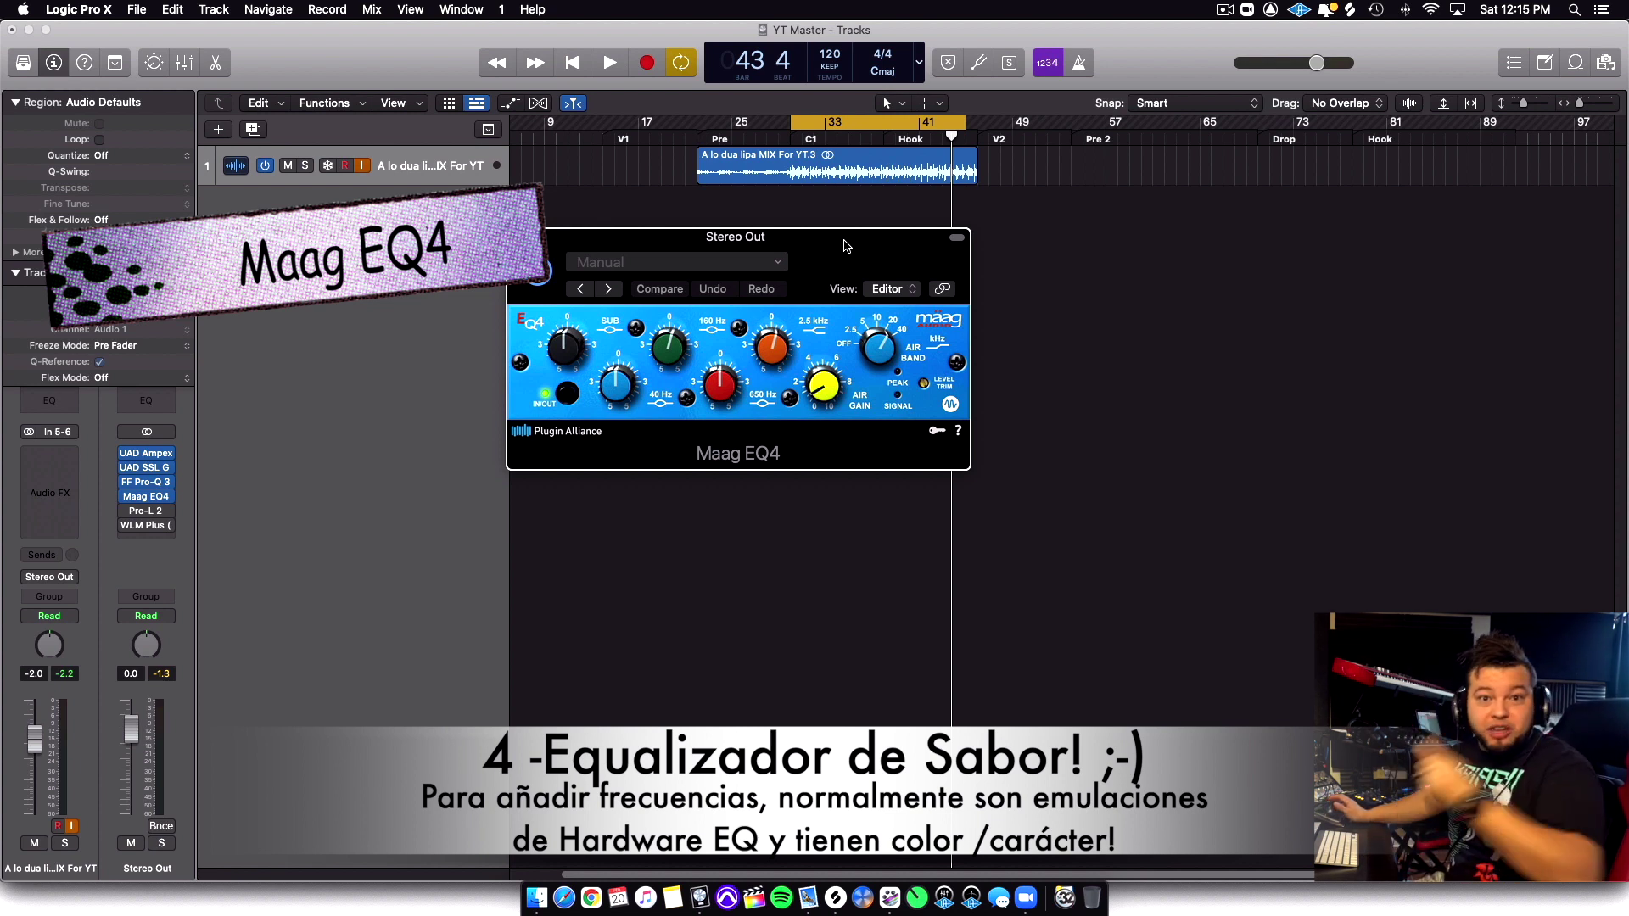
{"action": "key", "text": "space"}
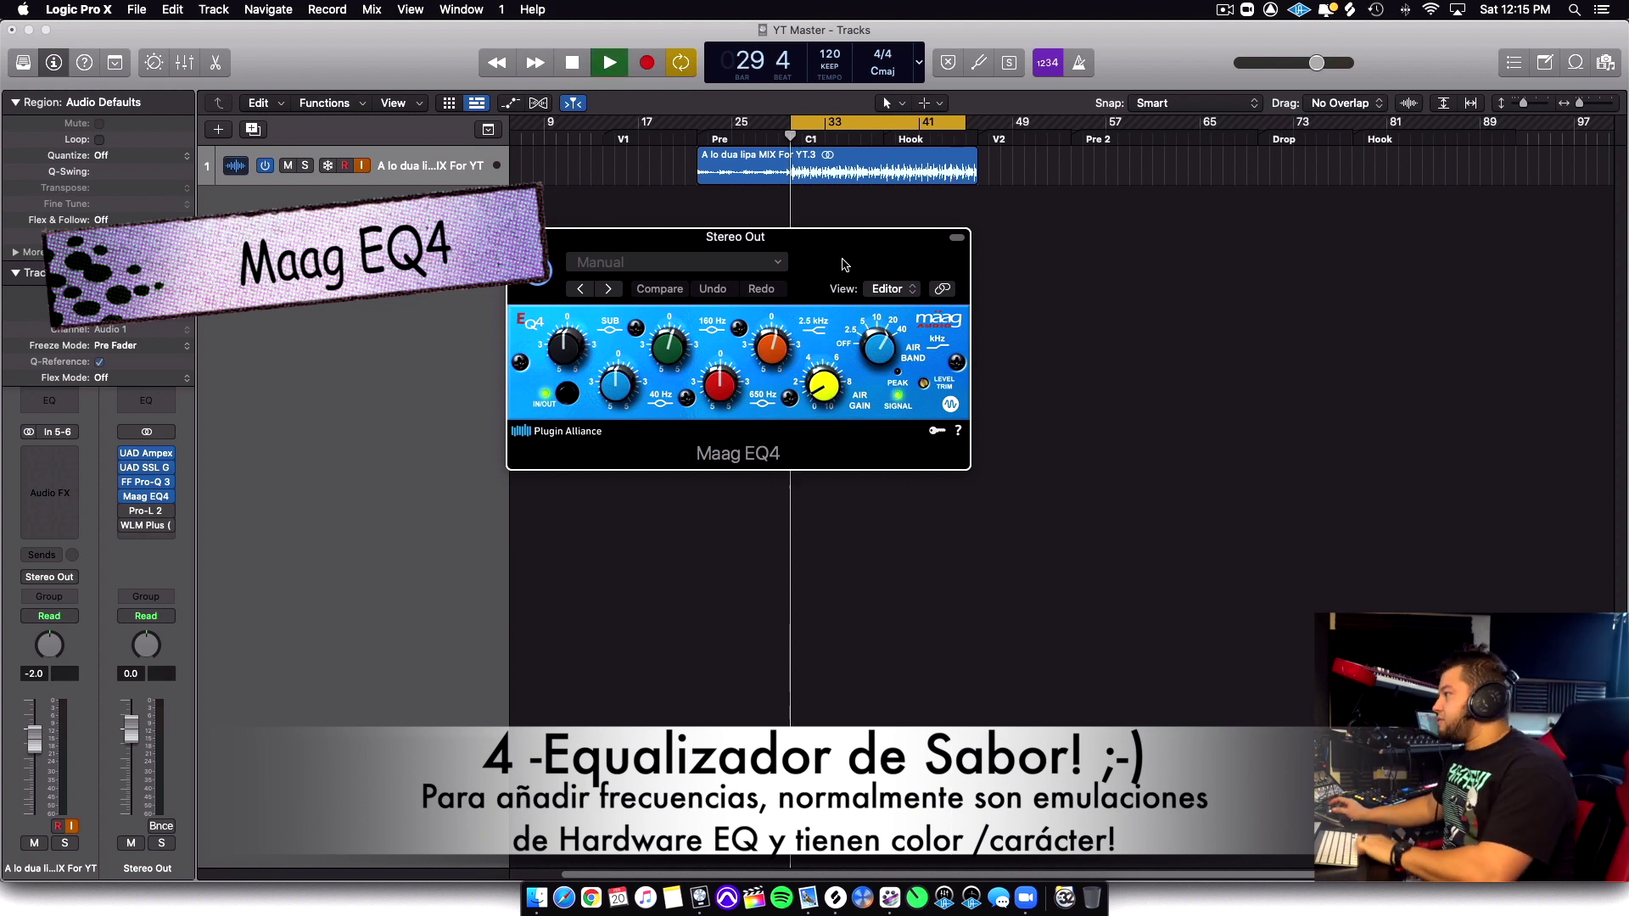
{"action": "left_click", "coordinate": [768, 367]}
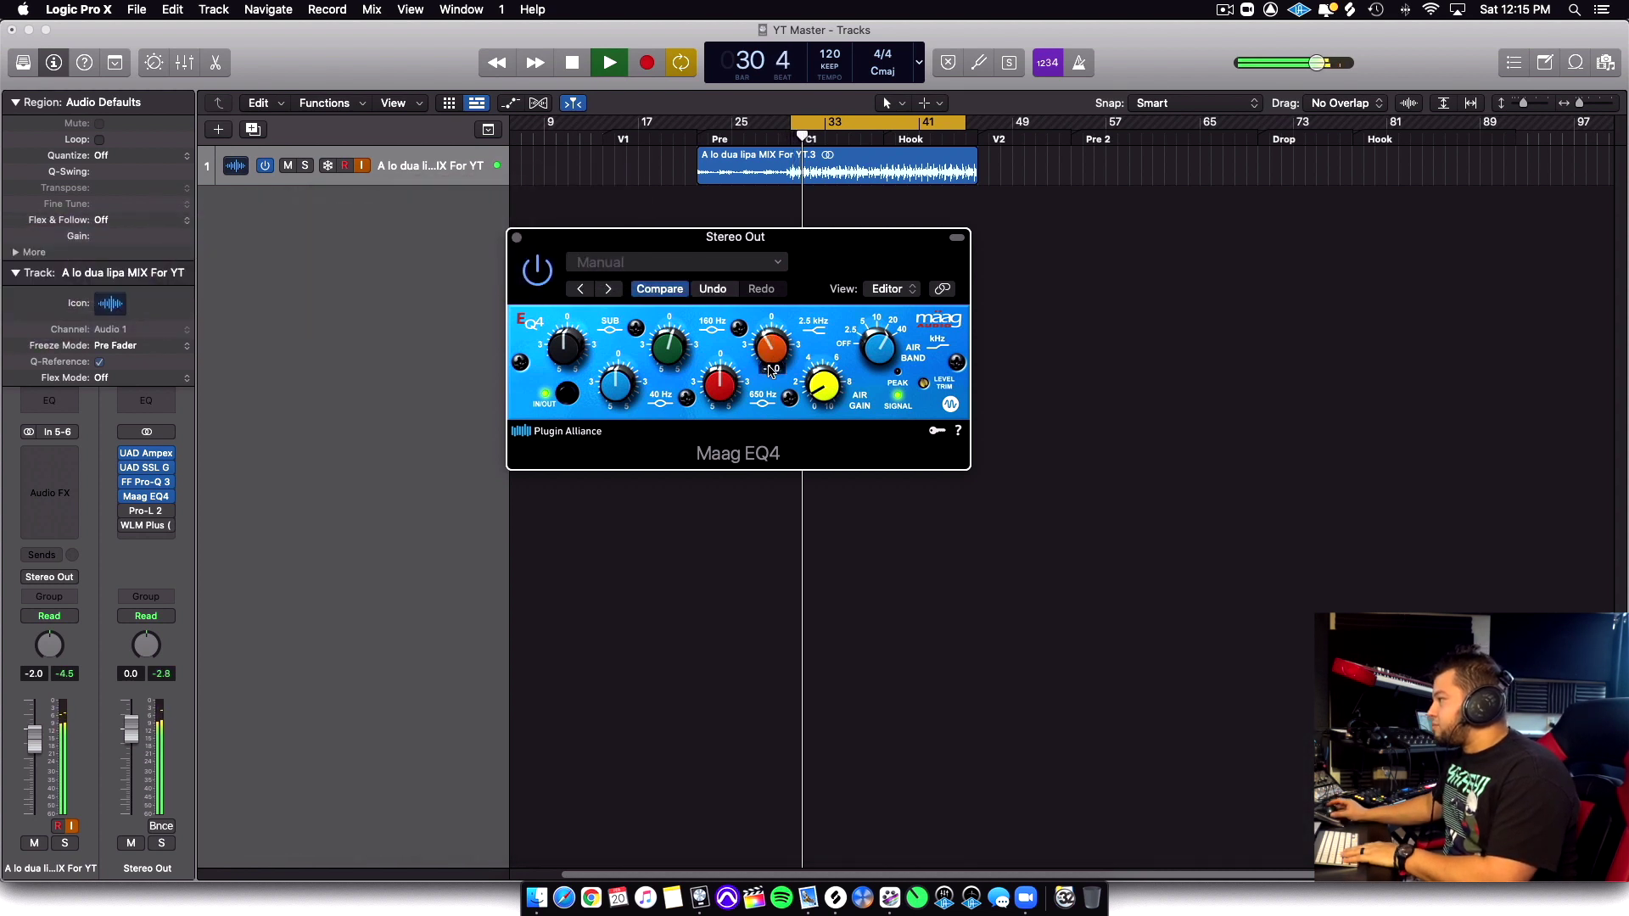
{"action": "mouse_move", "coordinate": [766, 342]}
{"action": "left_mouse_down"}
{"action": "mouse_move", "coordinate": [762, 319]}
{"action": "mouse_move", "coordinate": [768, 341]}
{"action": "left_mouse_up"}
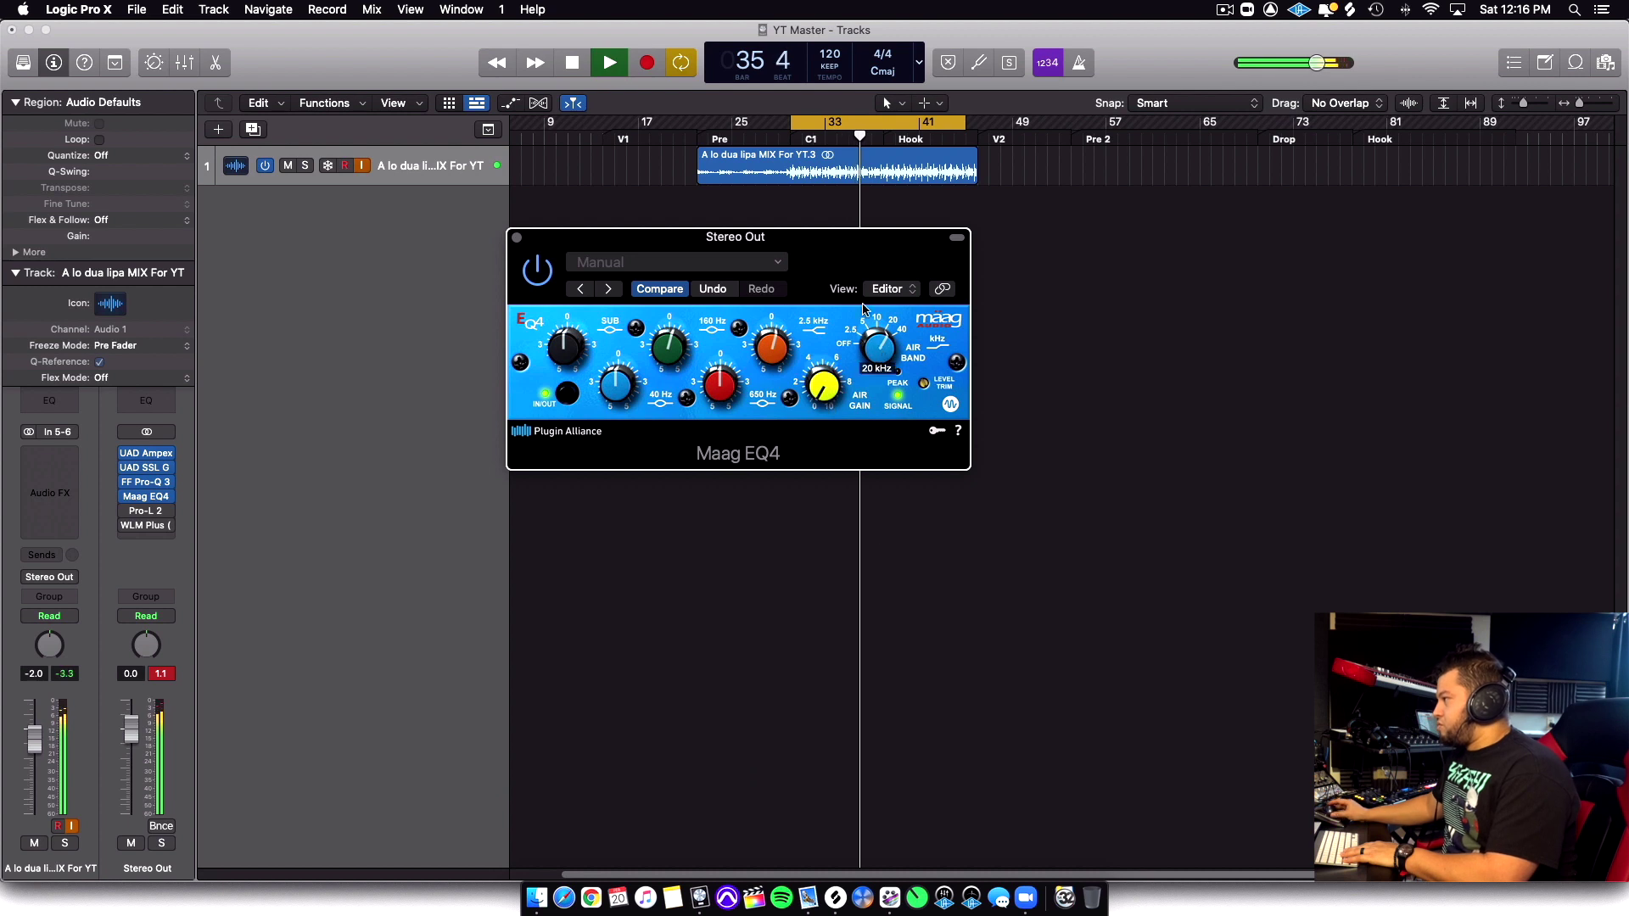
{"action": "left_click_drag", "start_coordinate": [824, 389], "coordinate": [832, 483]}
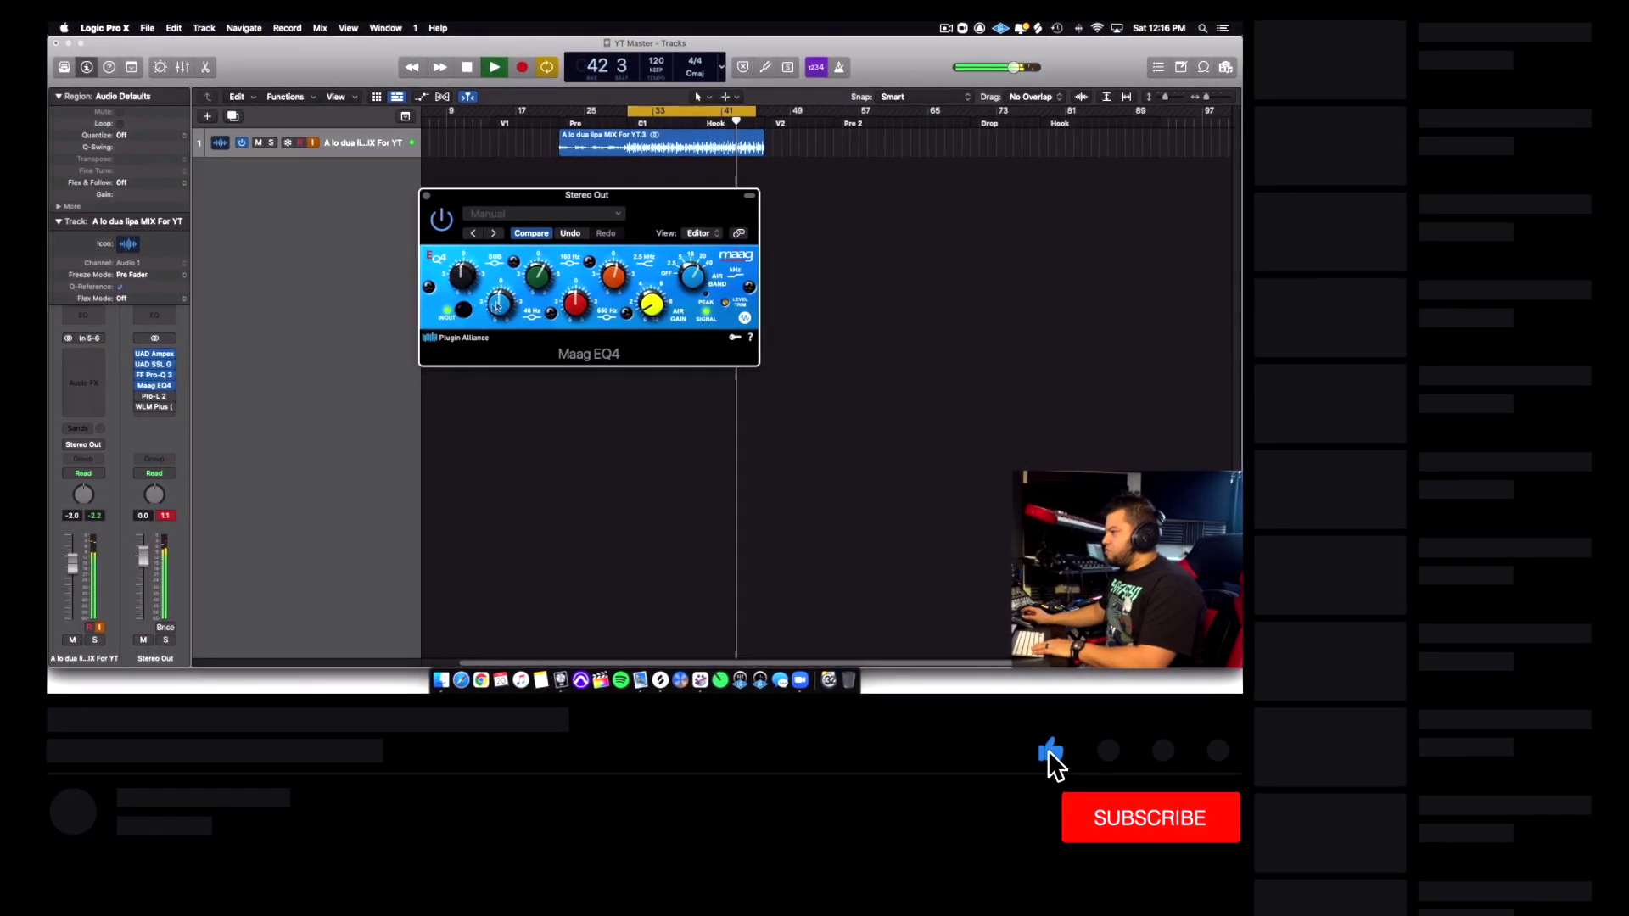
Adjust Maag EQ4's 40 Hz gain and set its SUB gain to +0.5, stop playback and close the plug-in window
{"action": "mouse_move", "coordinate": [497, 306]}
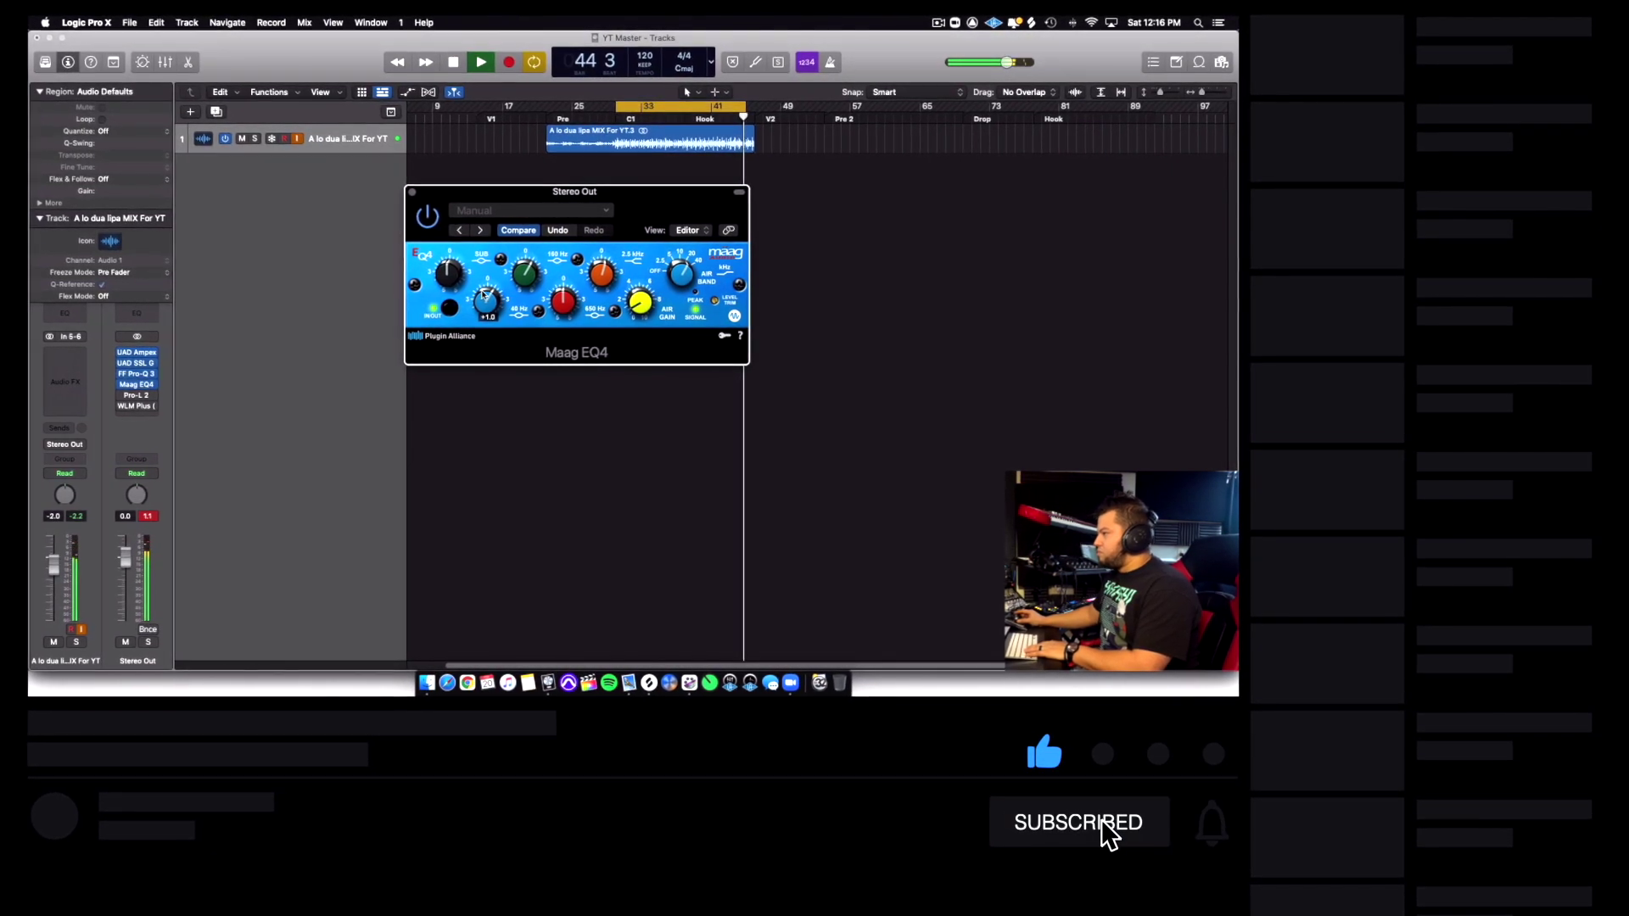
{"action": "left_click_drag", "start_coordinate": [484, 295], "coordinate": [484, 299]}
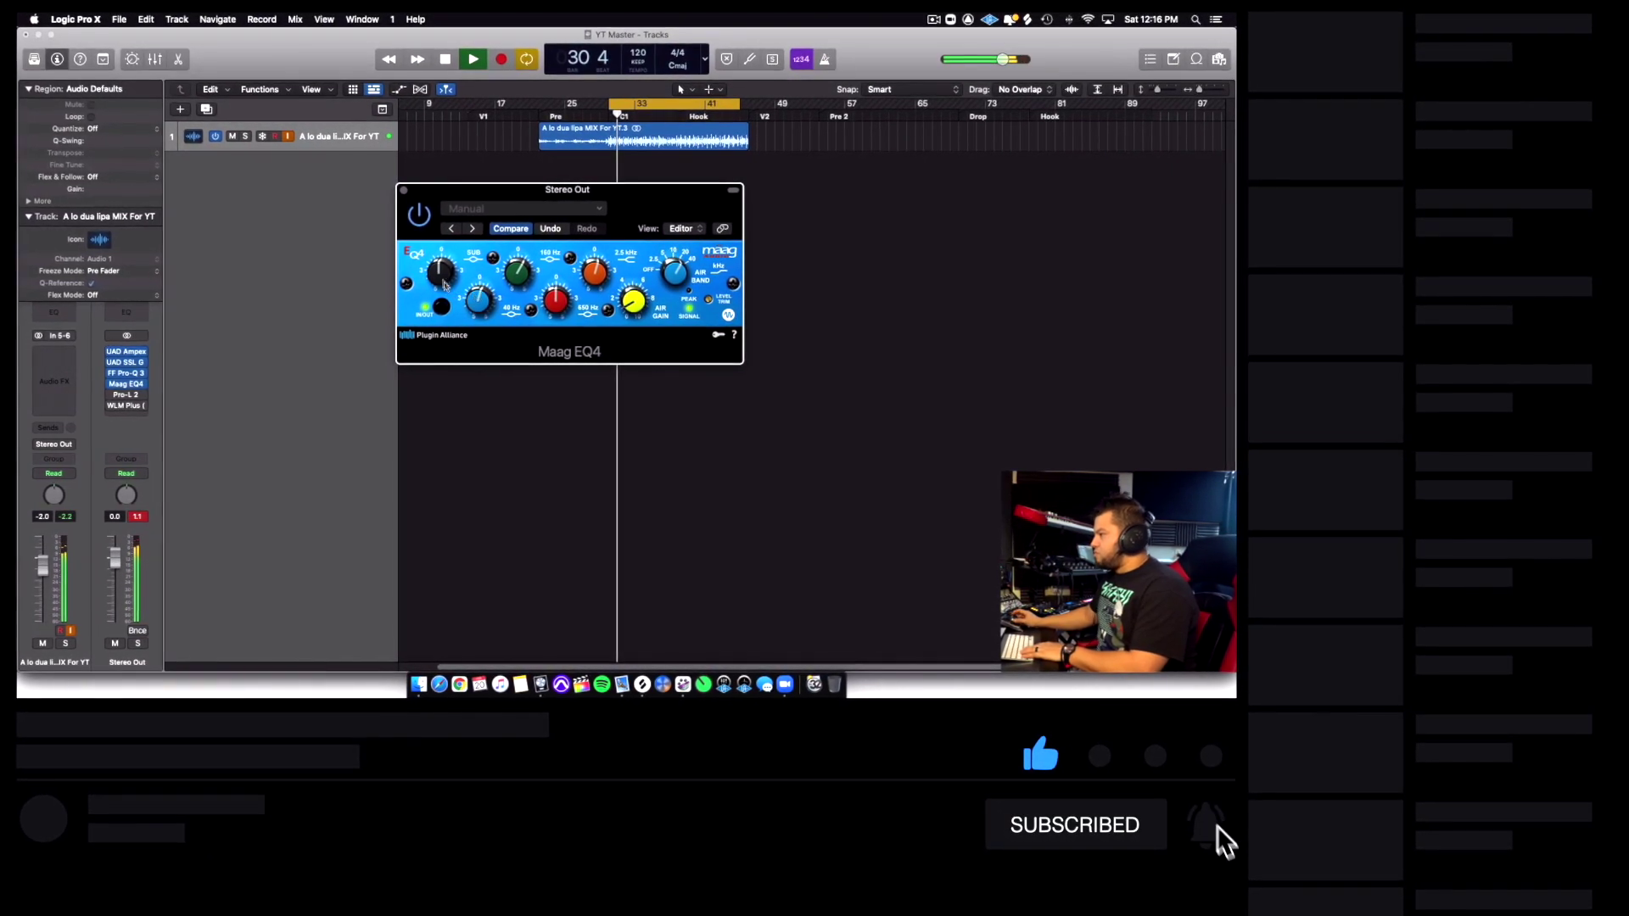
{"action": "mouse_move", "coordinate": [439, 270]}
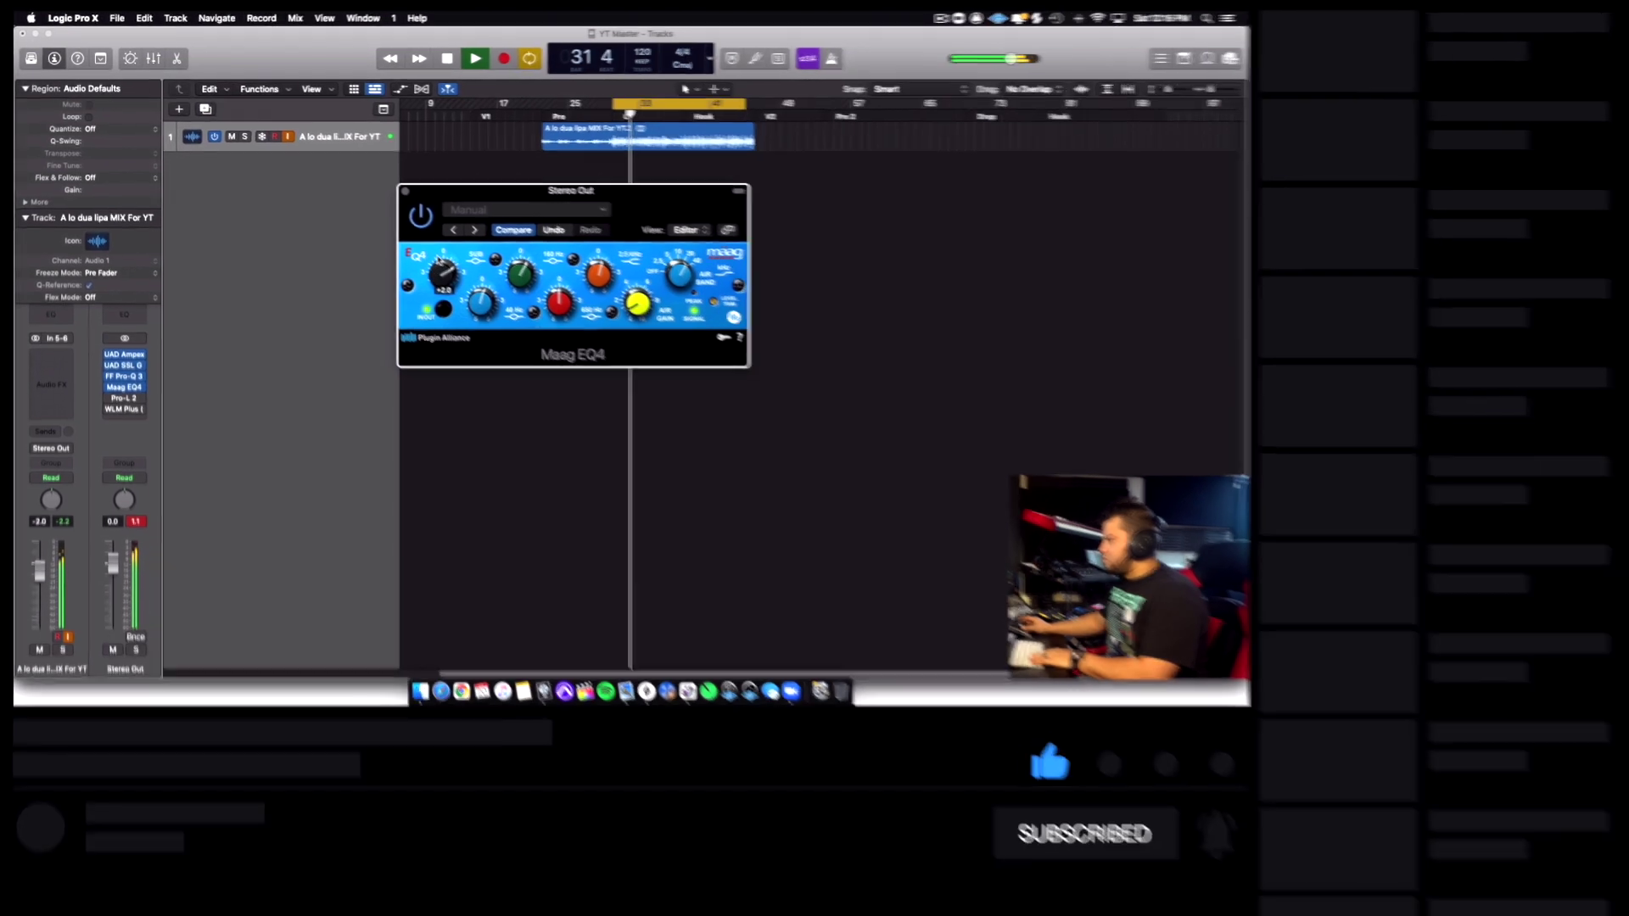
{"action": "left_click_drag", "start_coordinate": [436, 270], "coordinate": [435, 259]}
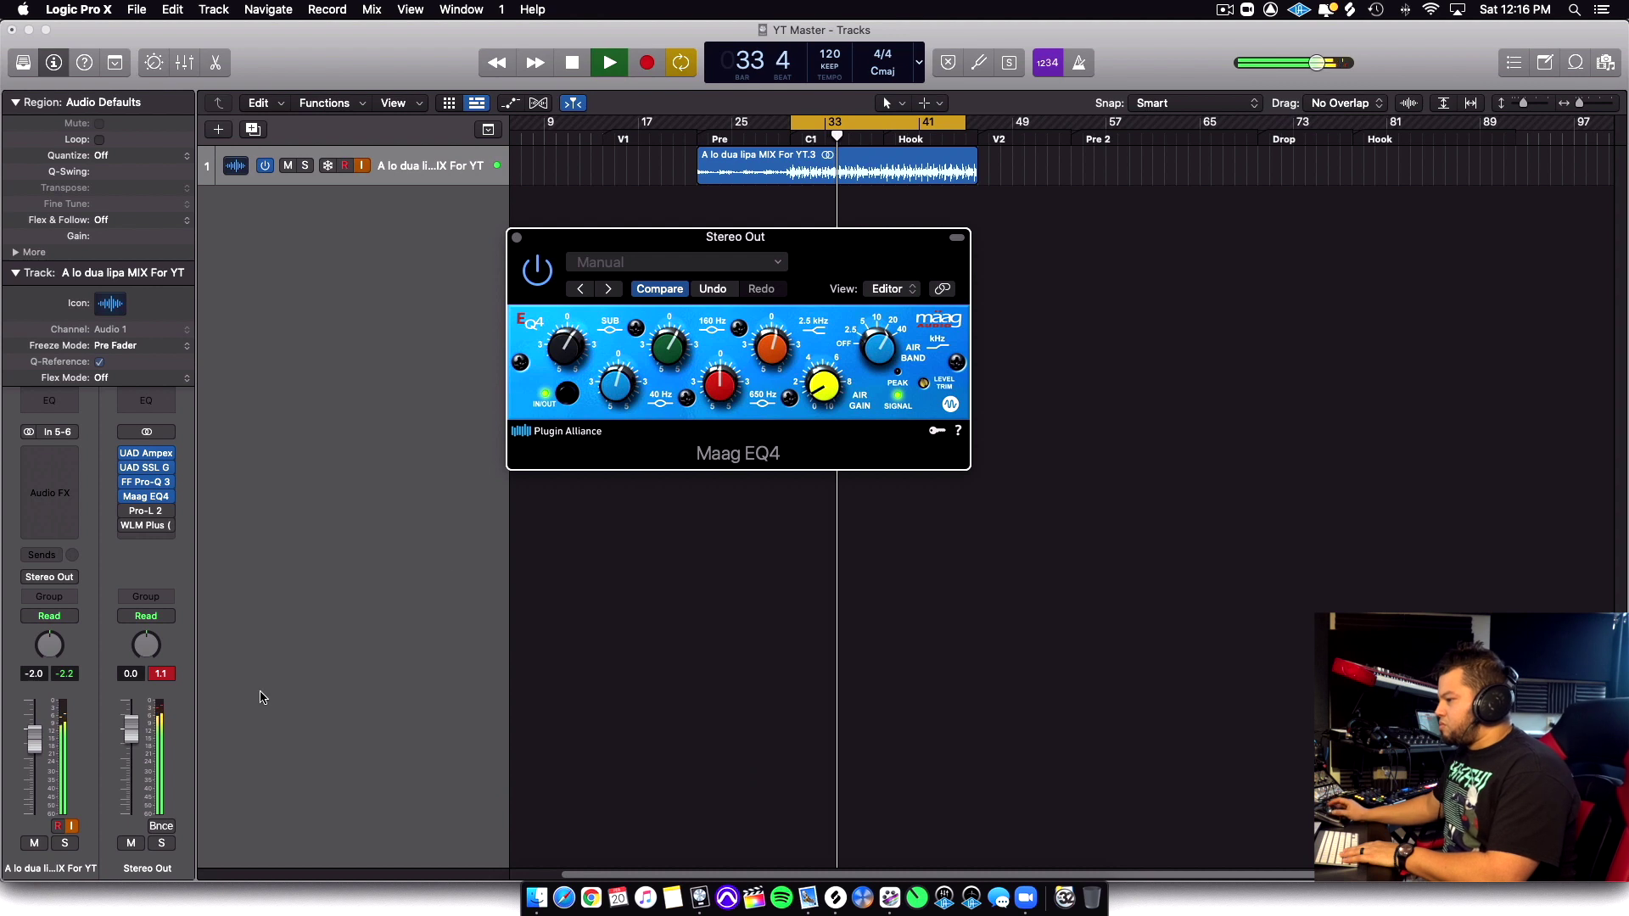
{"action": "left_click", "coordinate": [655, 634]}
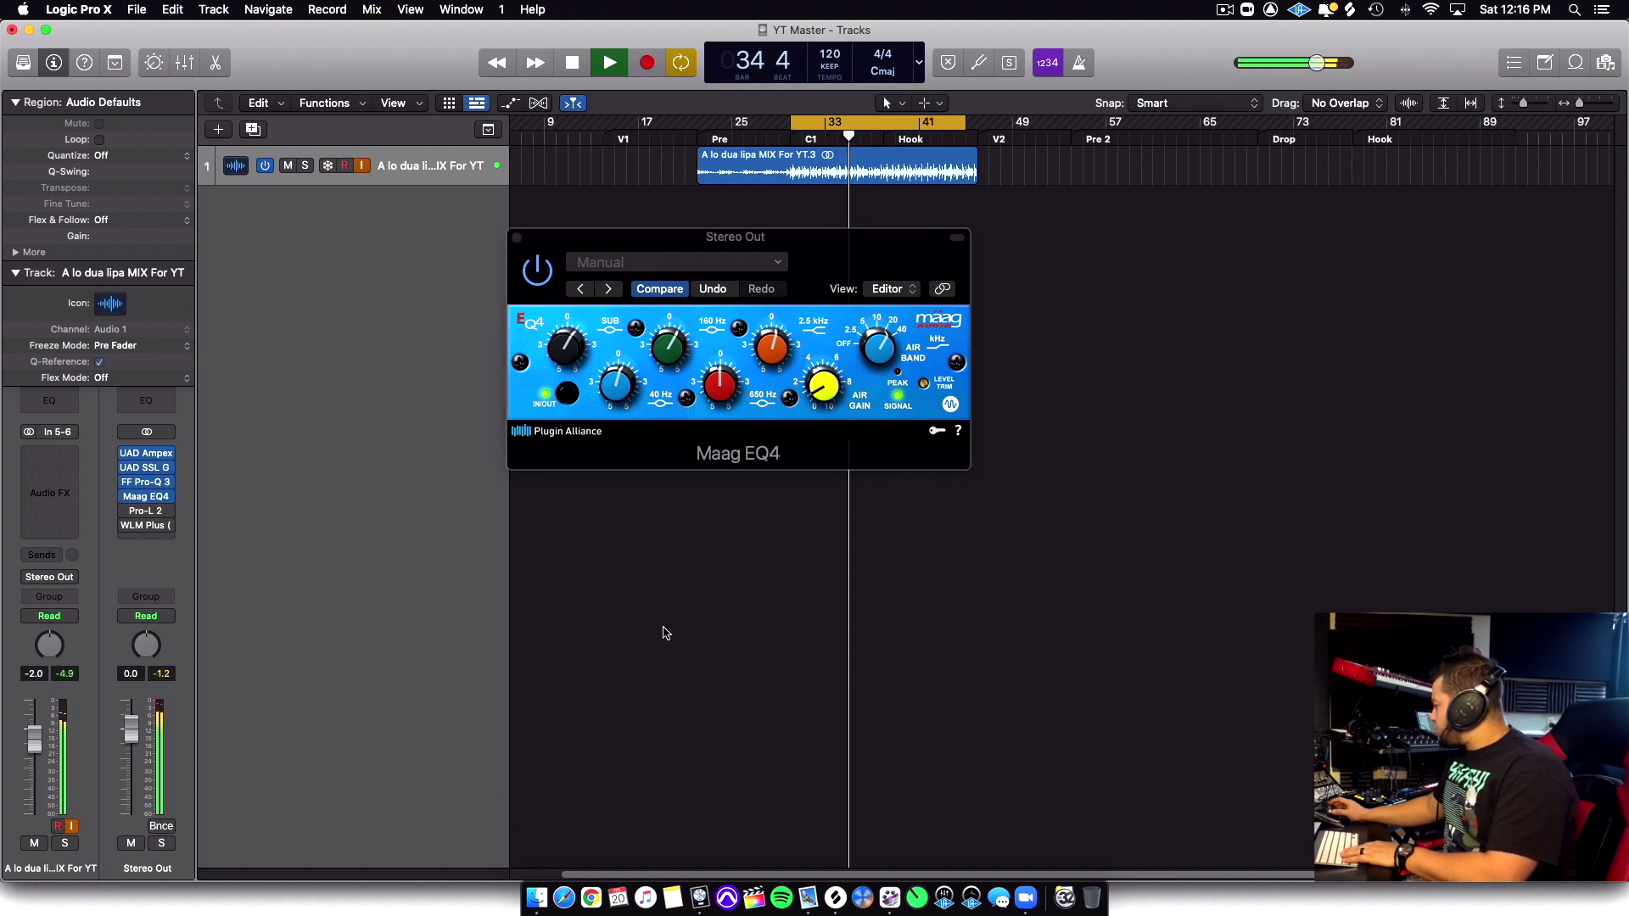
{"action": "left_click", "coordinate": [558, 351]}
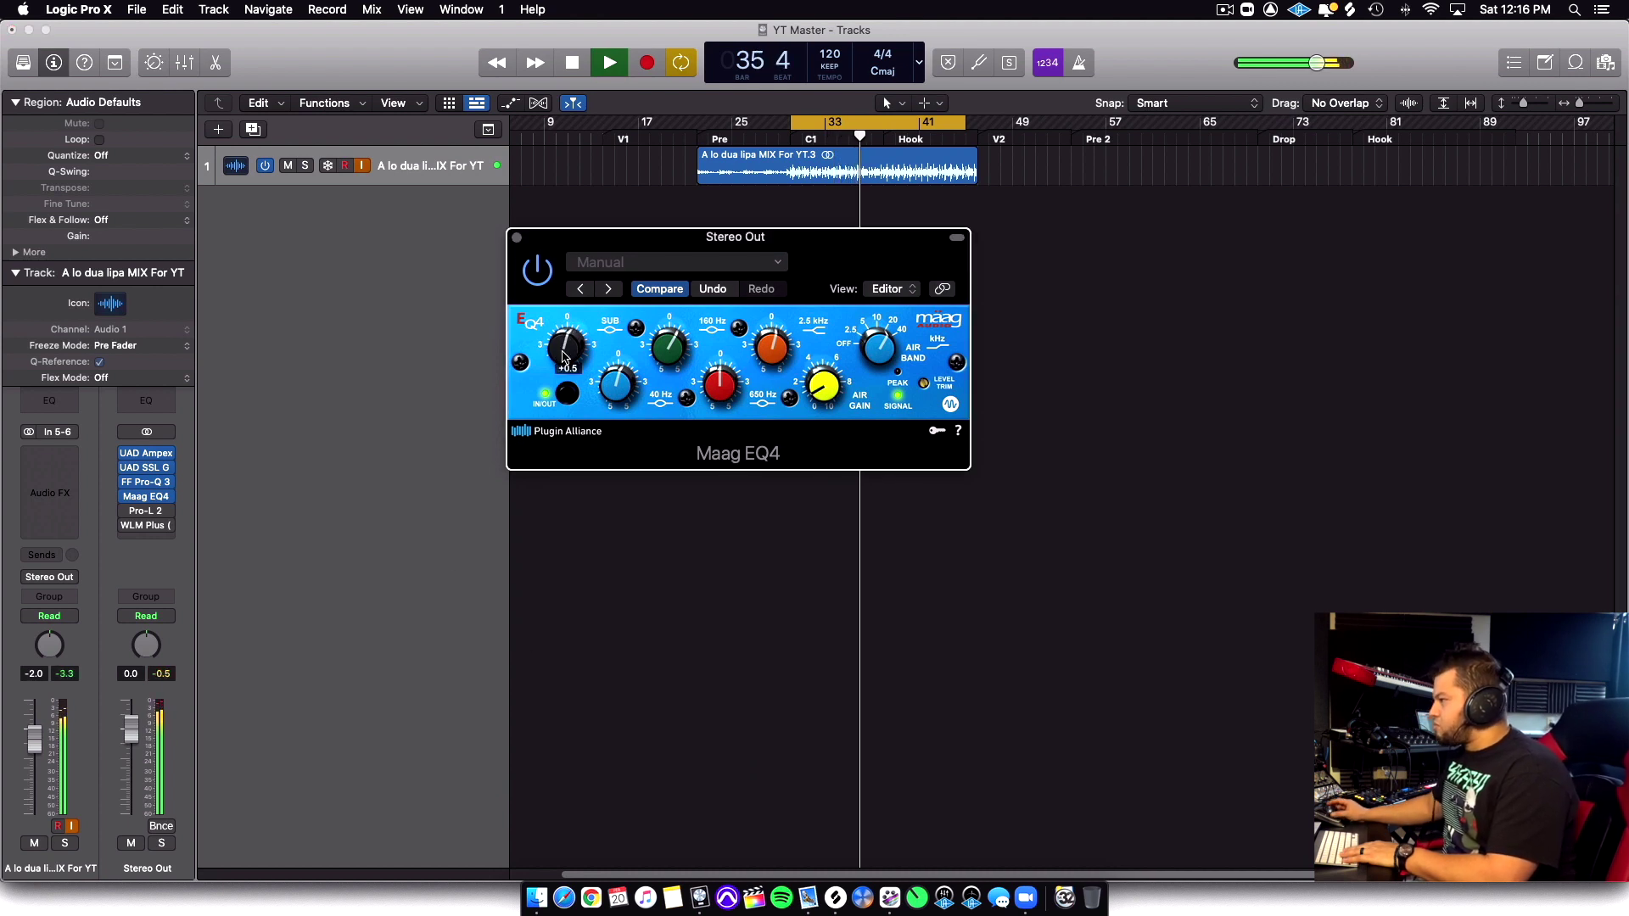
{"action": "key", "text": "space"}
{"action": "key", "text": "super+w"}
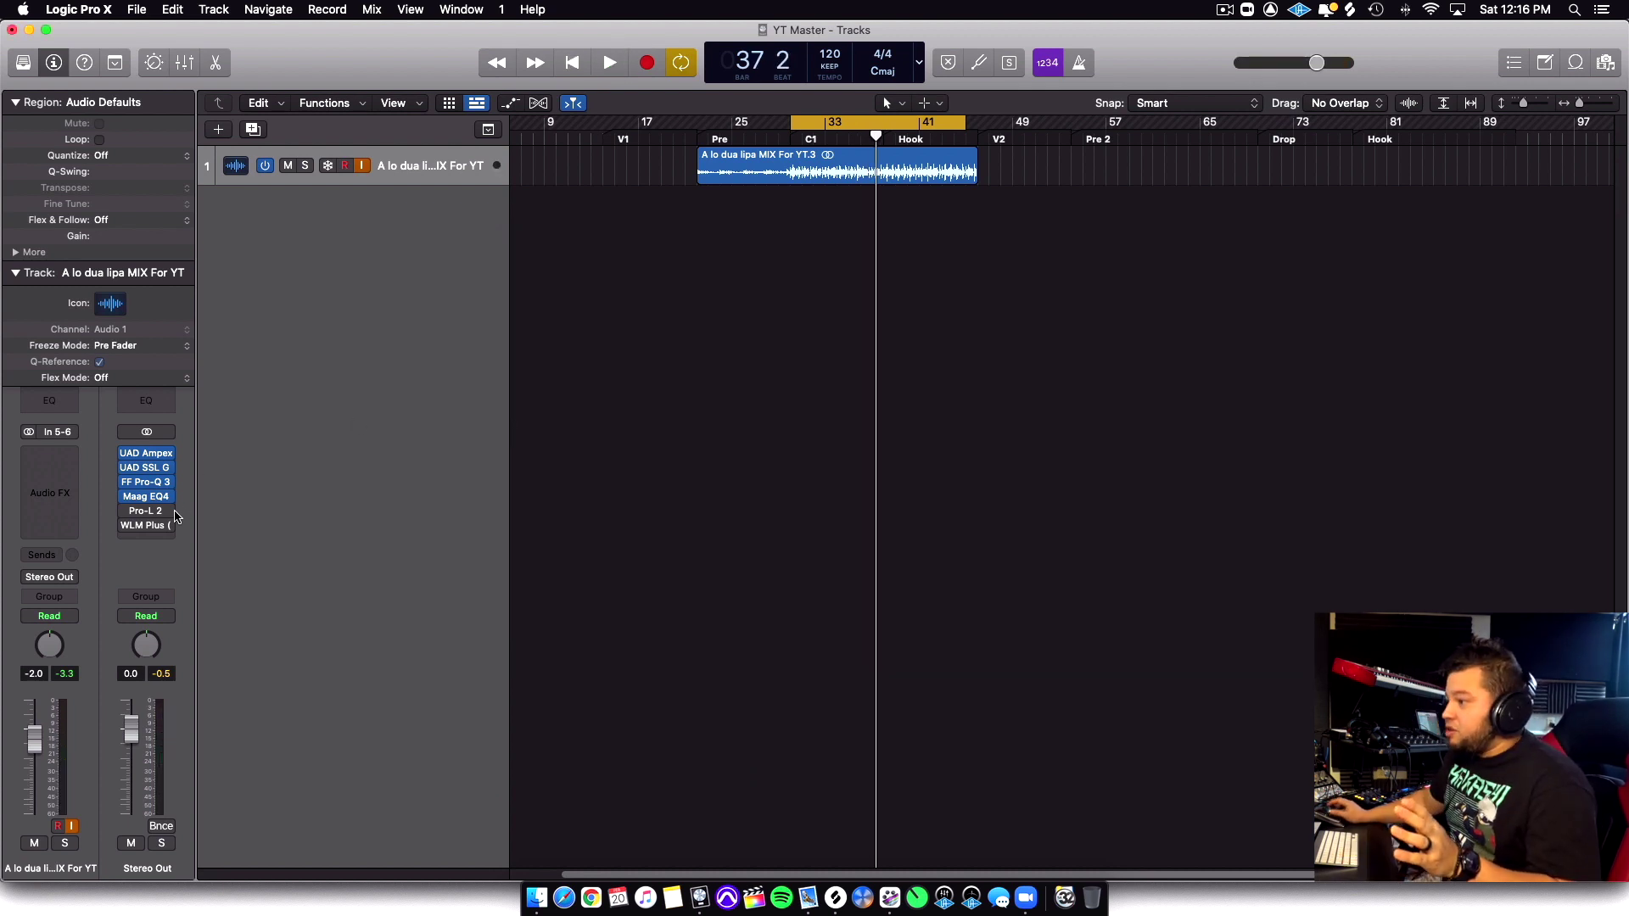
Open Pro-L 2 and the WLM Plus loudness meter from the Stereo Out and arrange their windows side by side
{"action": "left_click", "coordinate": [146, 496]}
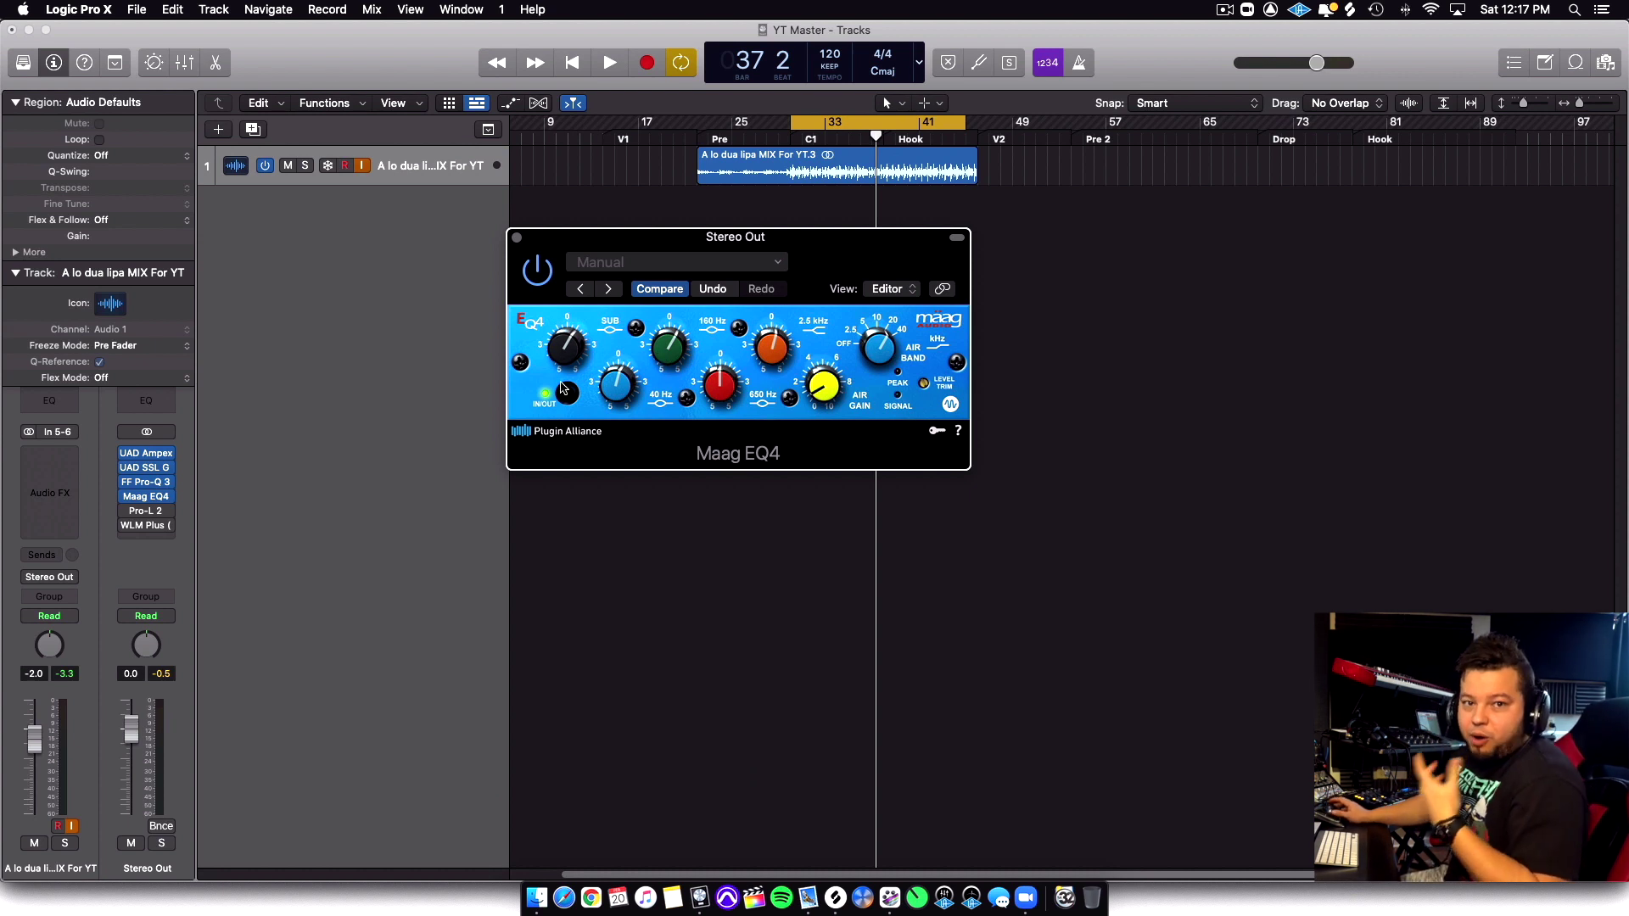
{"action": "left_click", "coordinate": [517, 238]}
{"action": "left_click", "coordinate": [146, 510]}
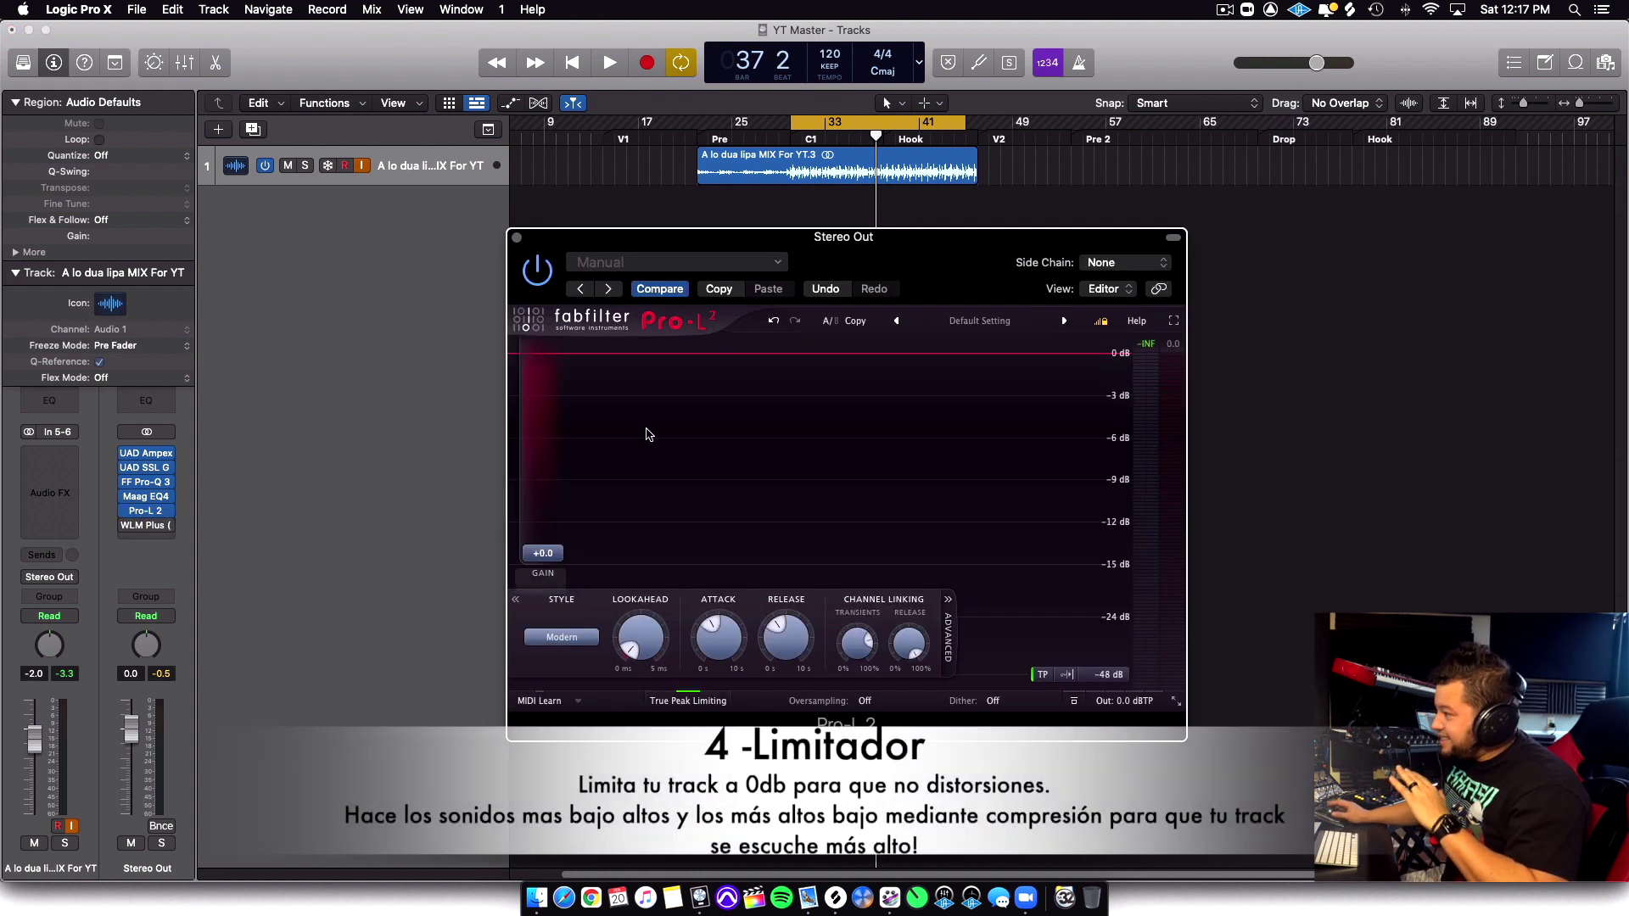
{"action": "left_click_drag", "start_coordinate": [983, 275], "coordinate": [974, 238]}
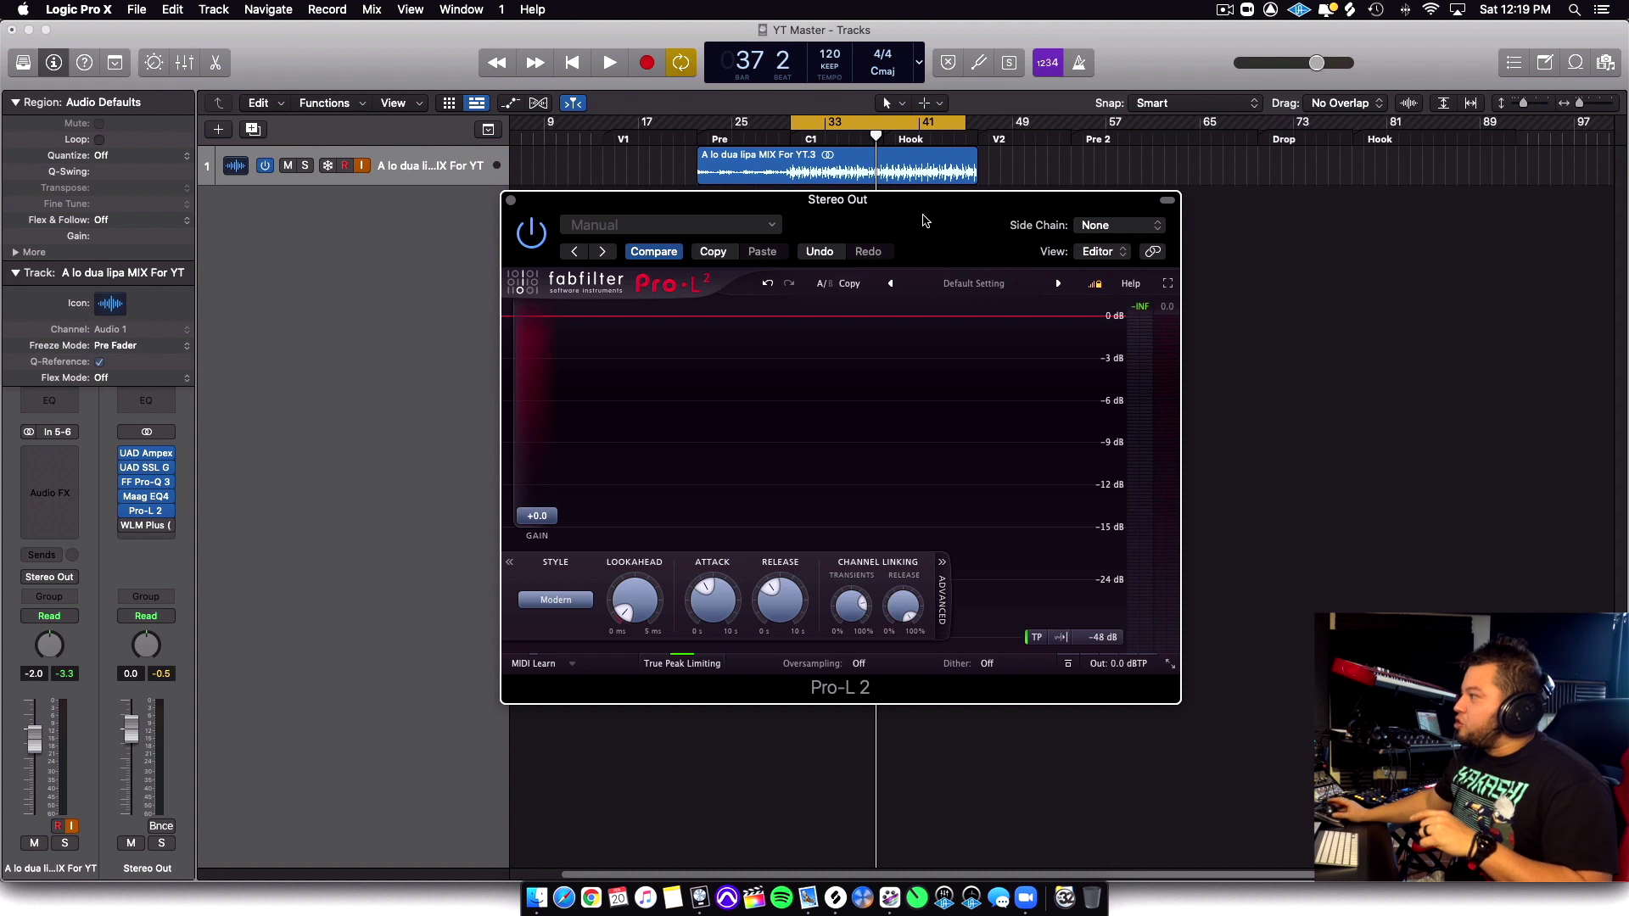
{"action": "left_click_drag", "start_coordinate": [923, 217], "coordinate": [1111, 170]}
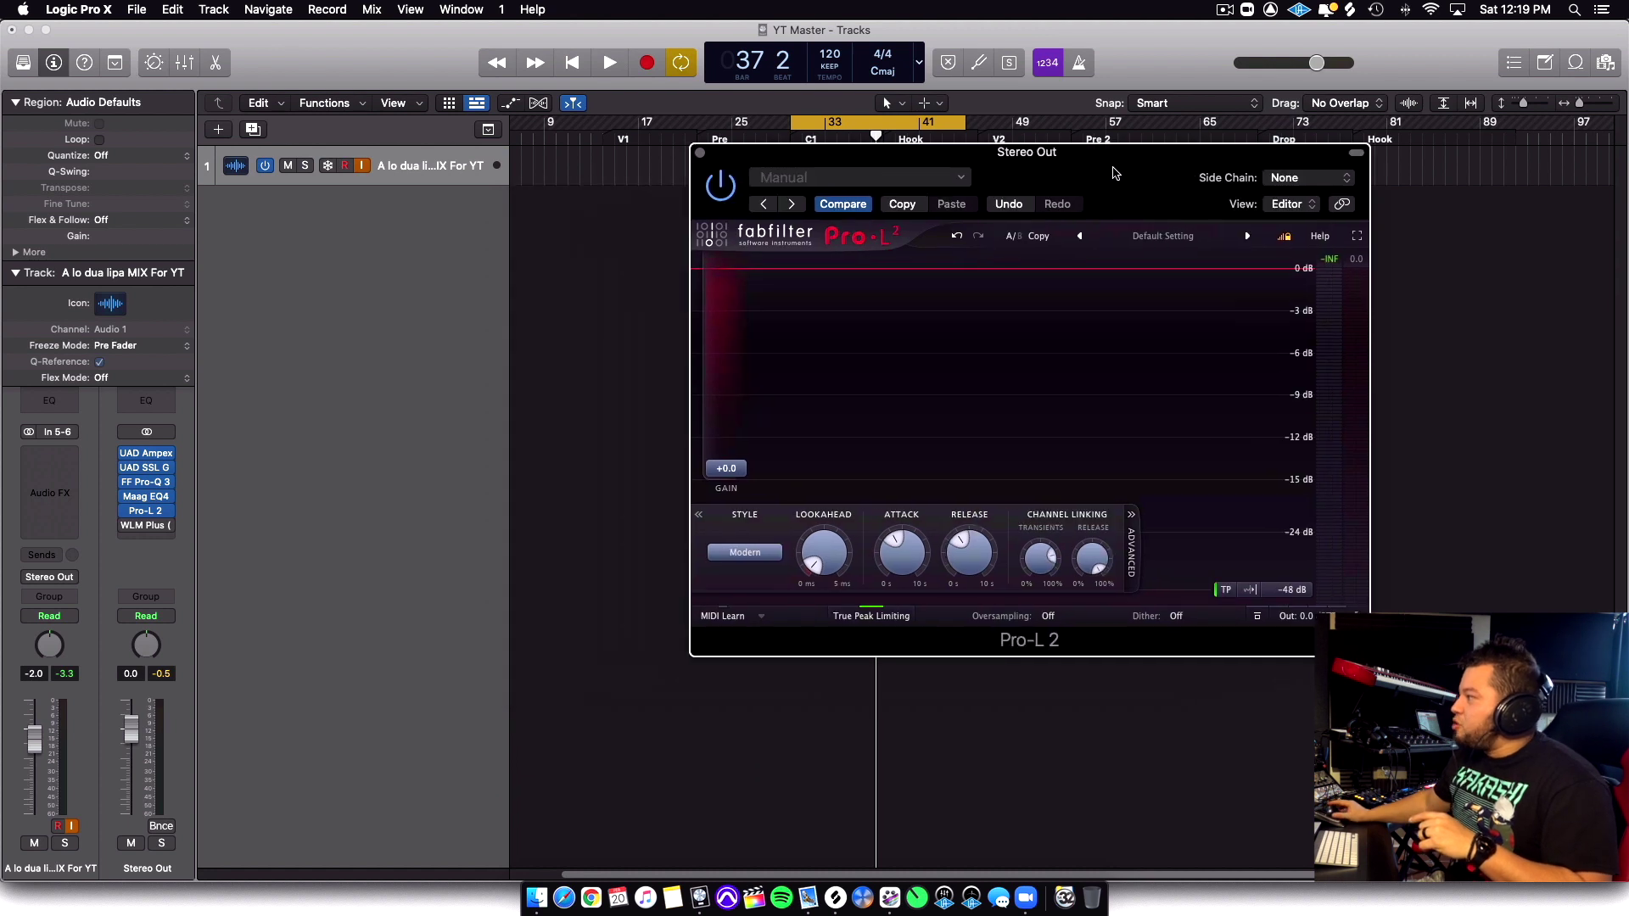
{"action": "left_click", "coordinate": [142, 526]}
{"action": "left_click_drag", "start_coordinate": [856, 265], "coordinate": [527, 155]}
{"action": "left_click_drag", "start_coordinate": [1179, 174], "coordinate": [1220, 173]}
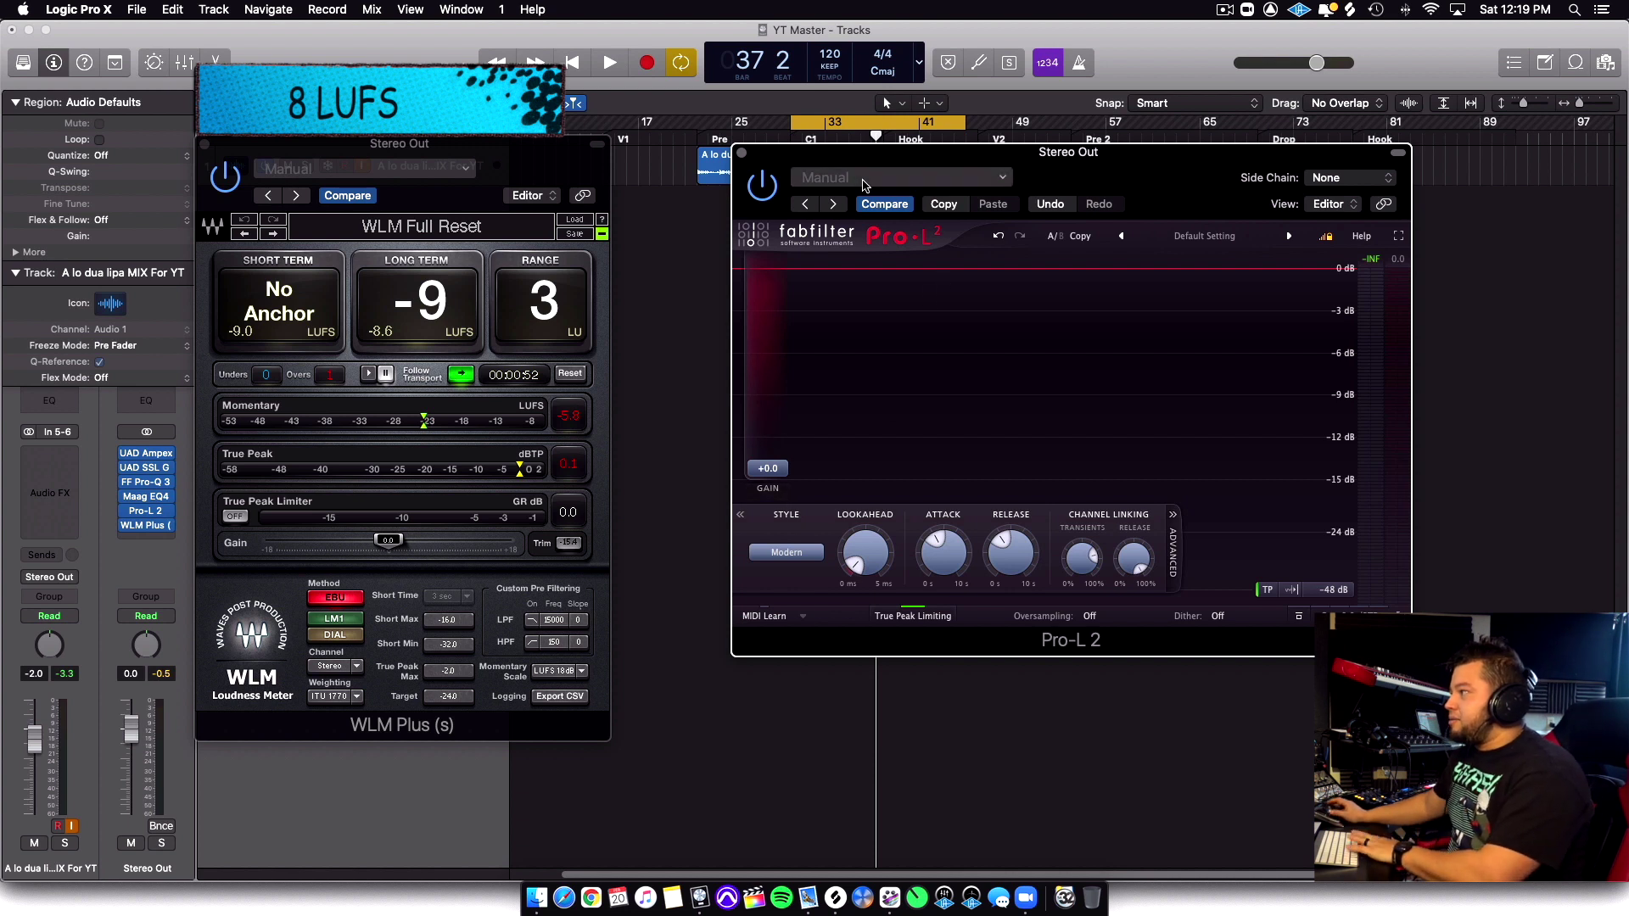
Play the loop, set the Pro-L 2 gain to +8.6 dB while monitoring the loudness meter, and stop playback
{"action": "key", "text": "space"}
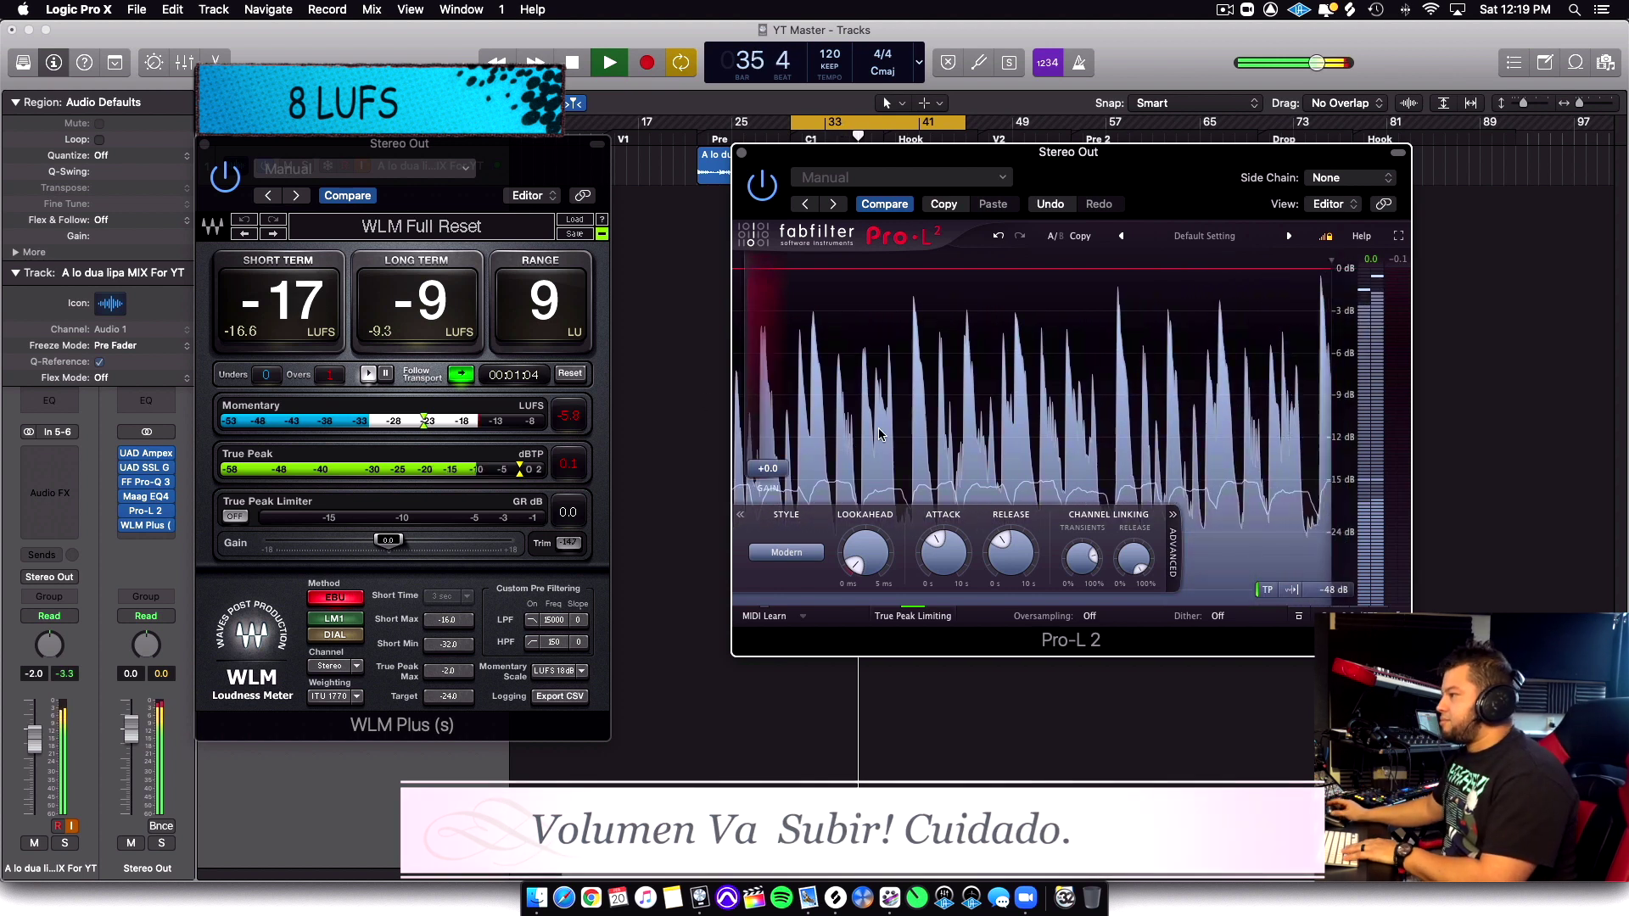
{"action": "left_click_drag", "start_coordinate": [774, 471], "coordinate": [766, 395]}
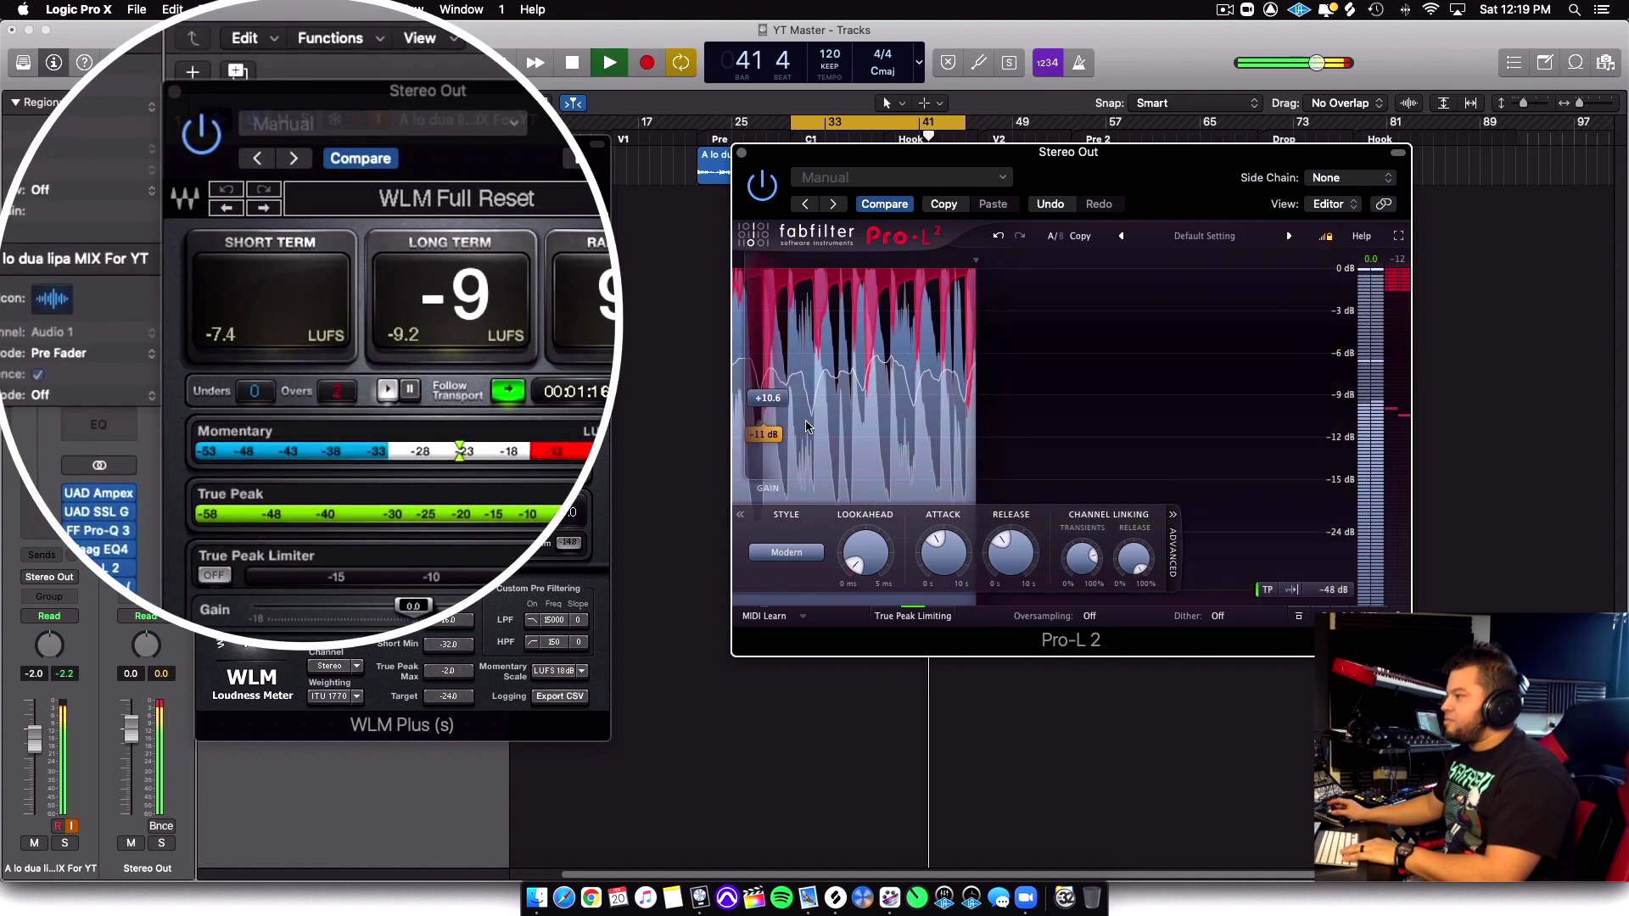
{"action": "left_click_drag", "start_coordinate": [782, 403], "coordinate": [781, 413]}
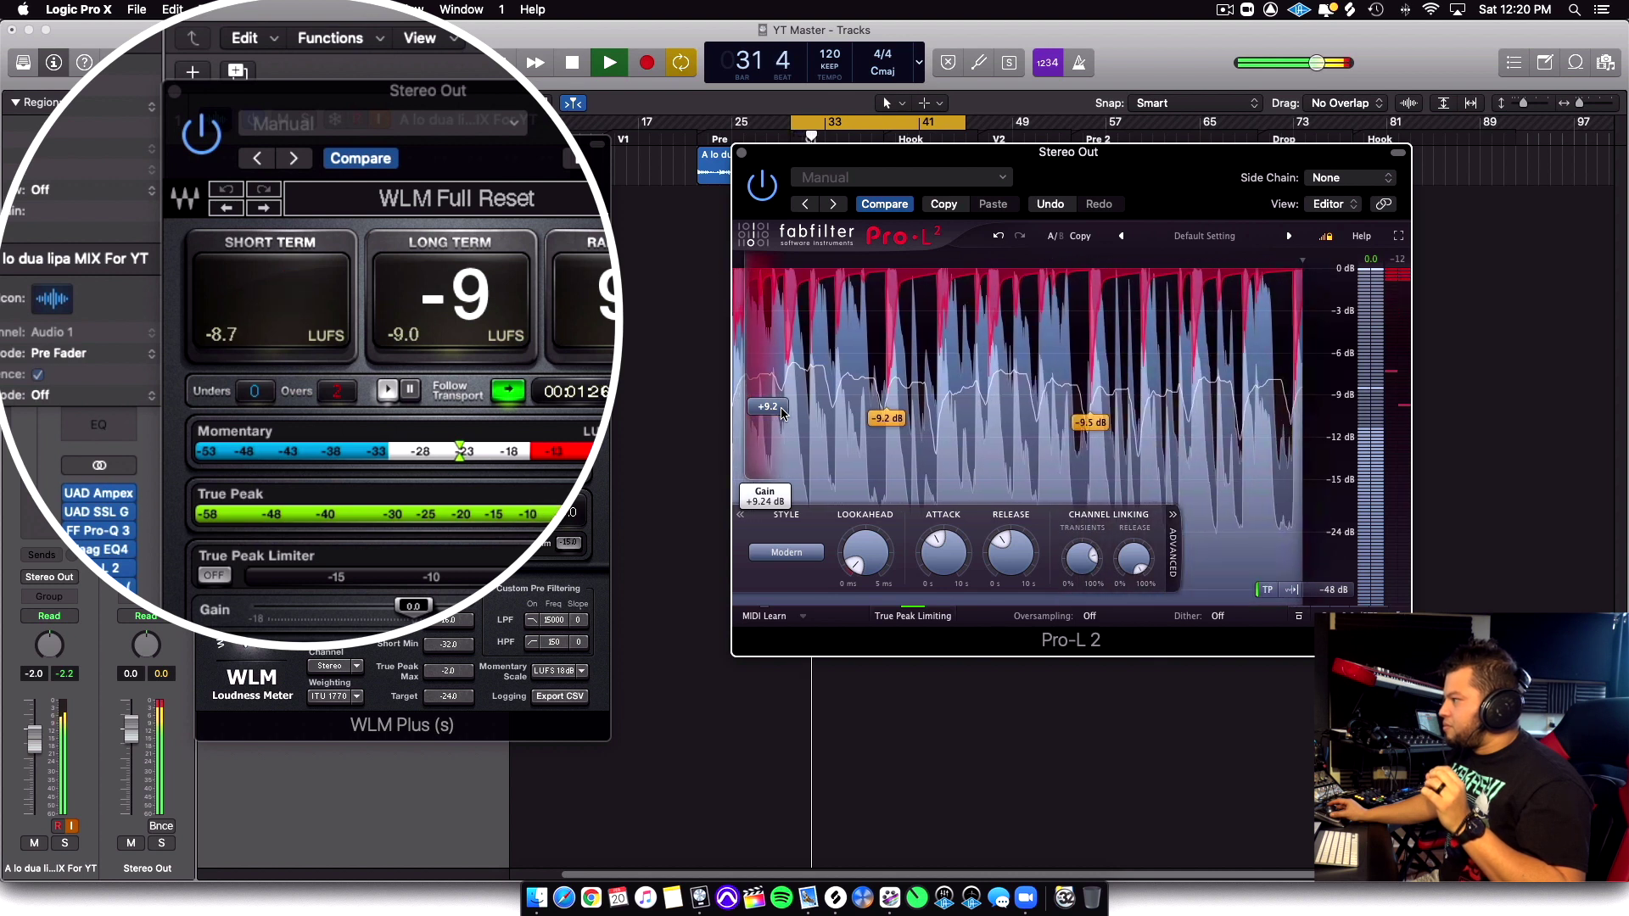
{"action": "left_click_drag", "start_coordinate": [781, 413], "coordinate": [781, 416]}
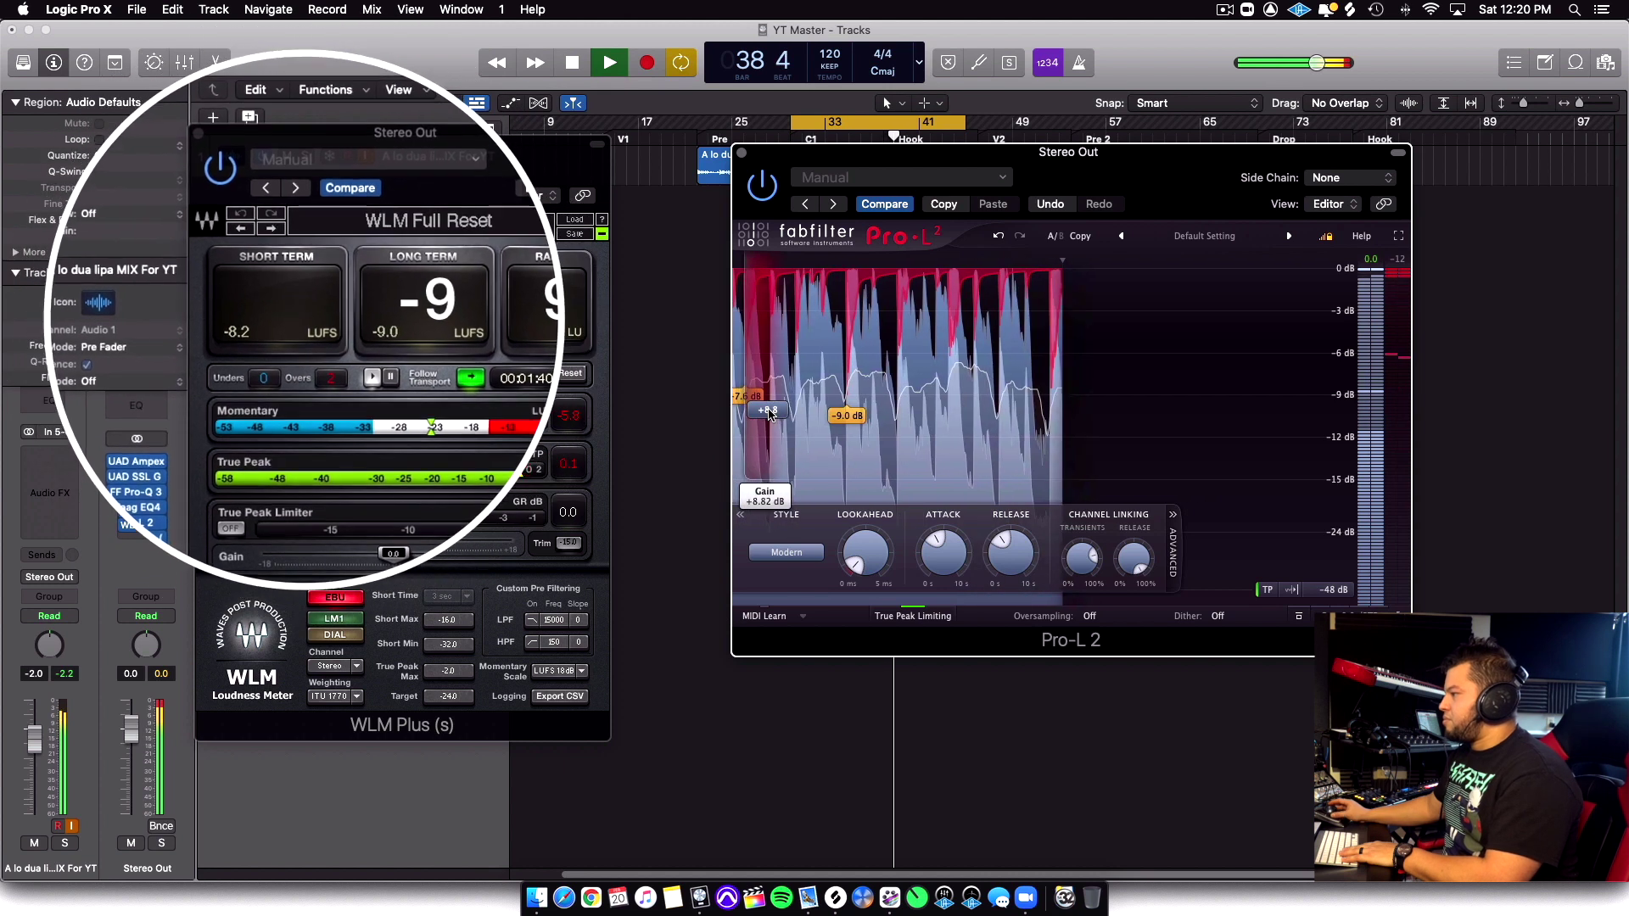
{"action": "left_click_drag", "start_coordinate": [768, 409], "coordinate": [770, 413]}
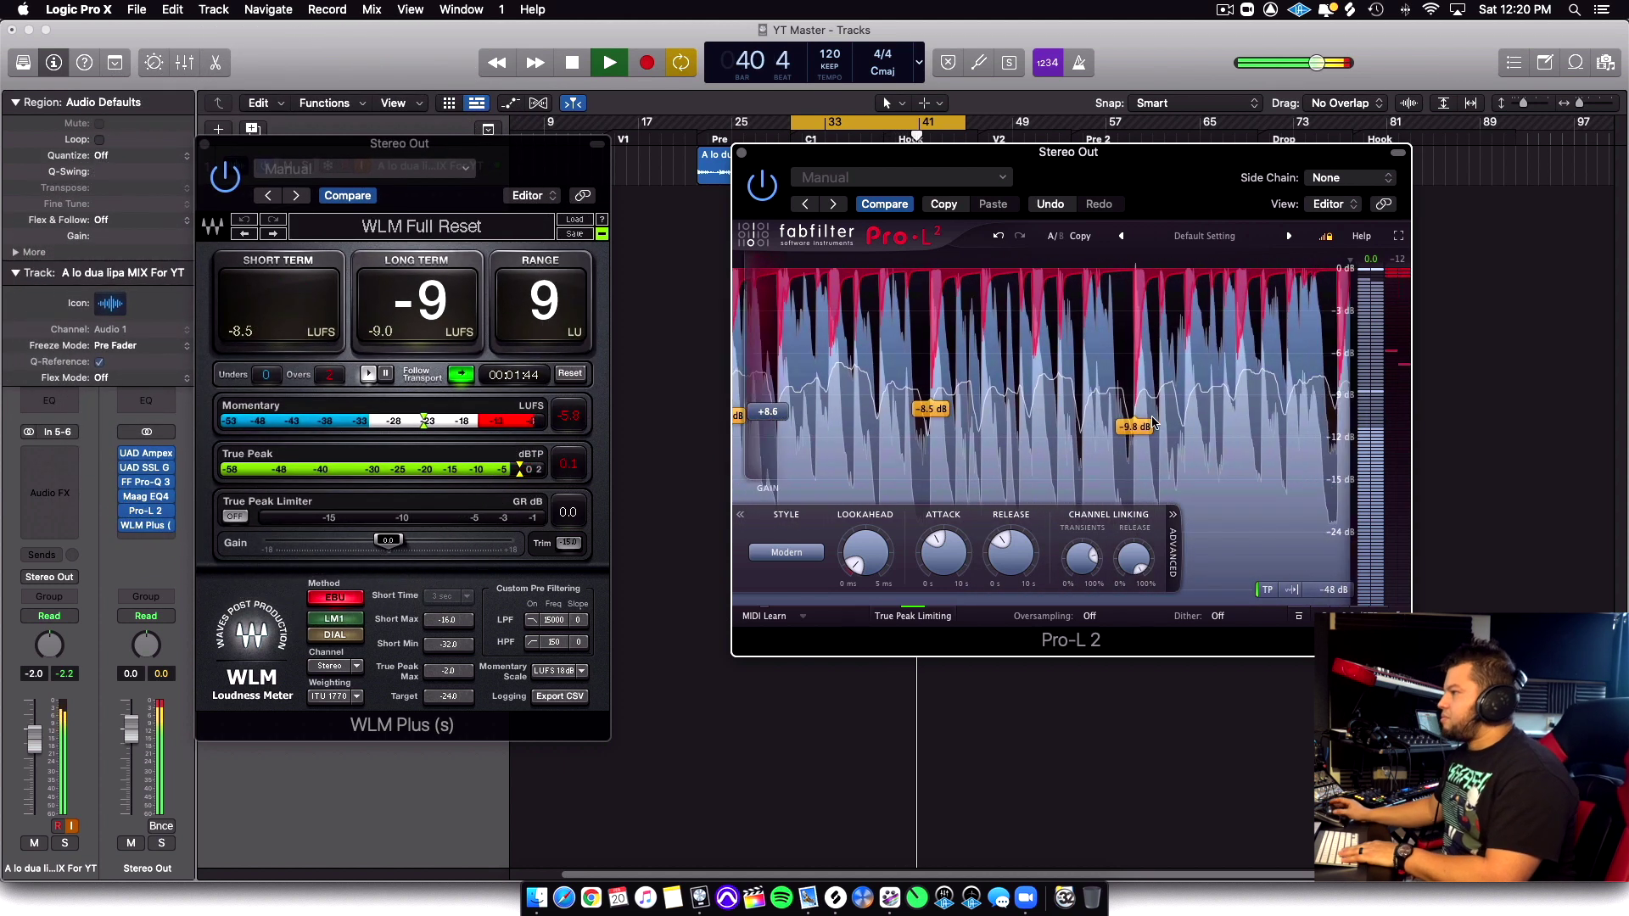
{"action": "key", "text": "space"}
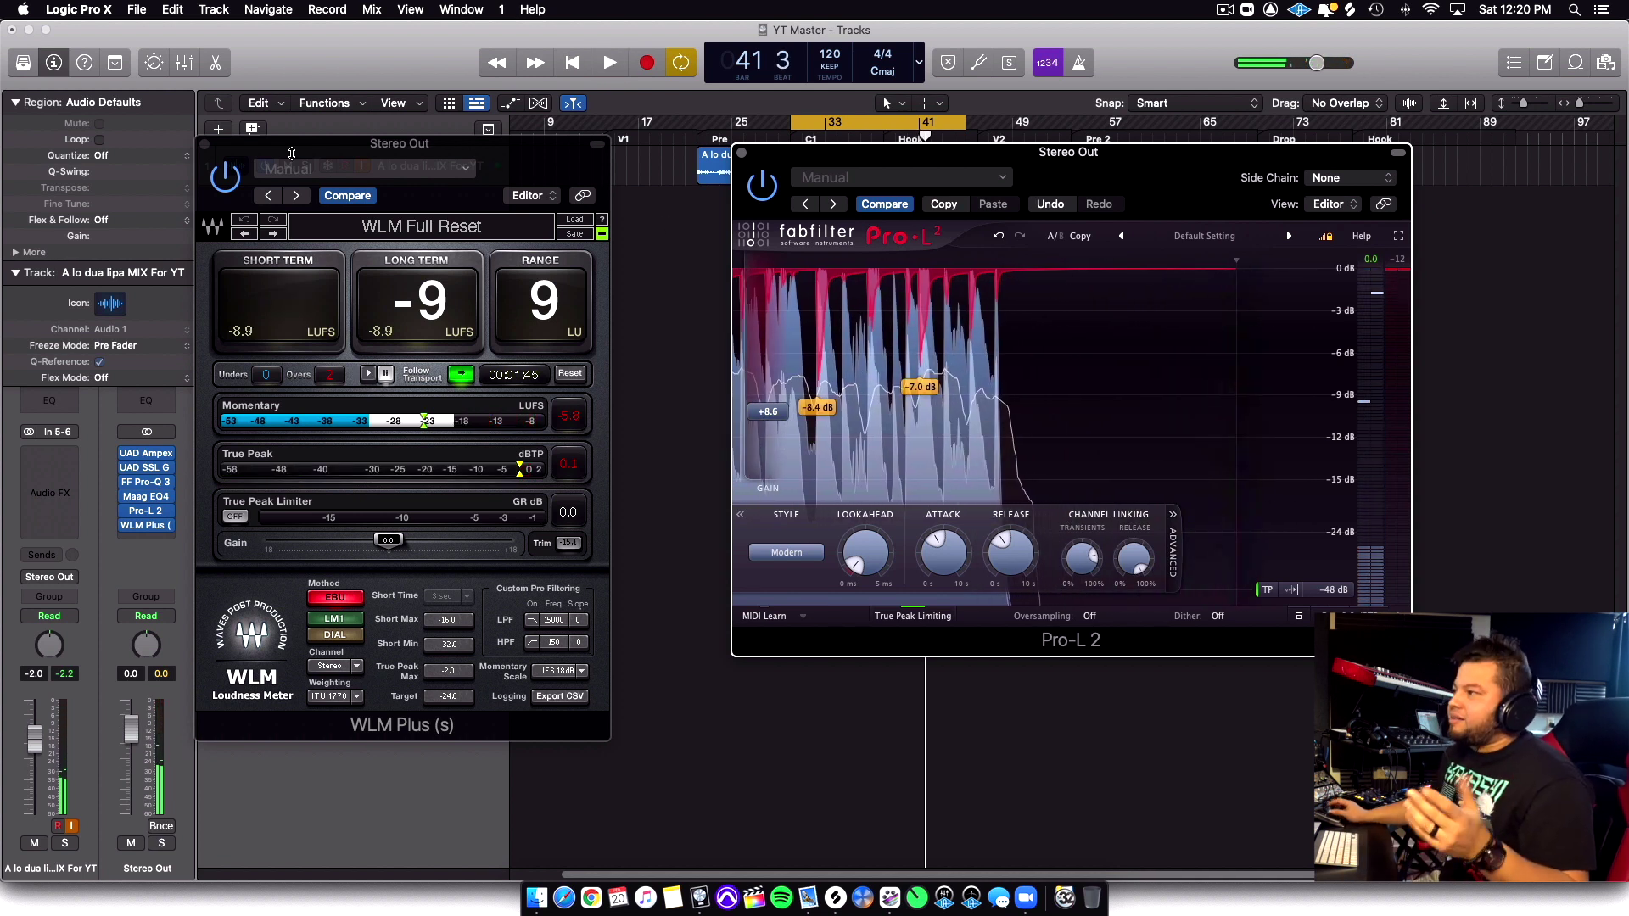
Close the loudness meter and compare the looped mix with all Stereo Out plug-ins bypassed and enabled, leaving them enabled
{"action": "left_click", "coordinate": [205, 143]}
{"action": "left_click", "coordinate": [124, 455]}
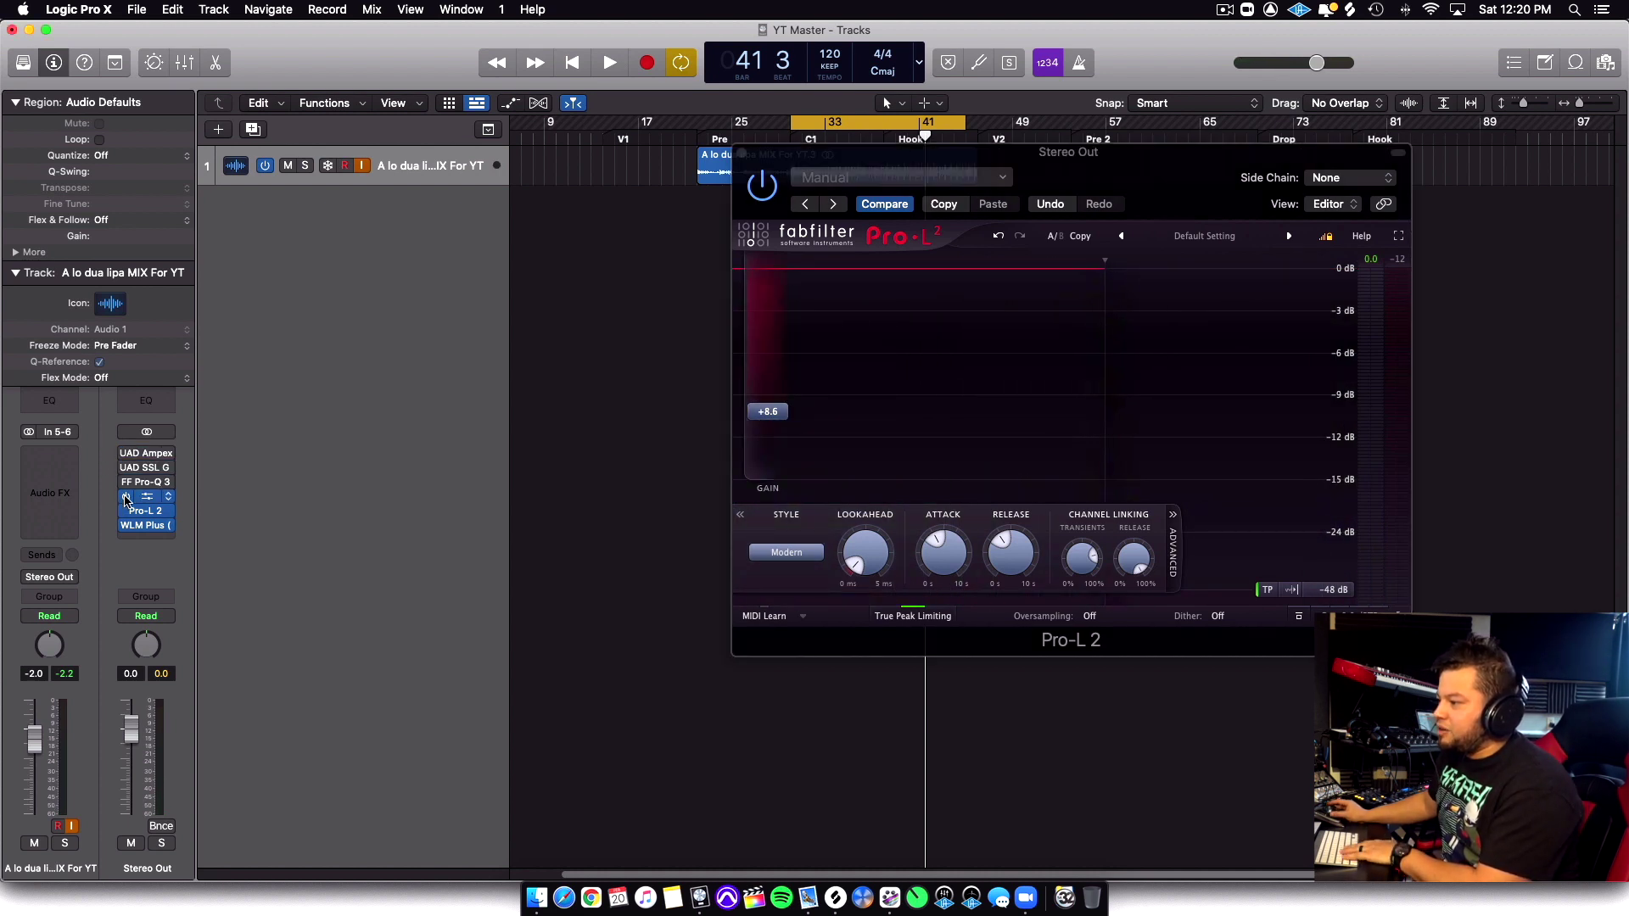
{"action": "key", "text": "space"}
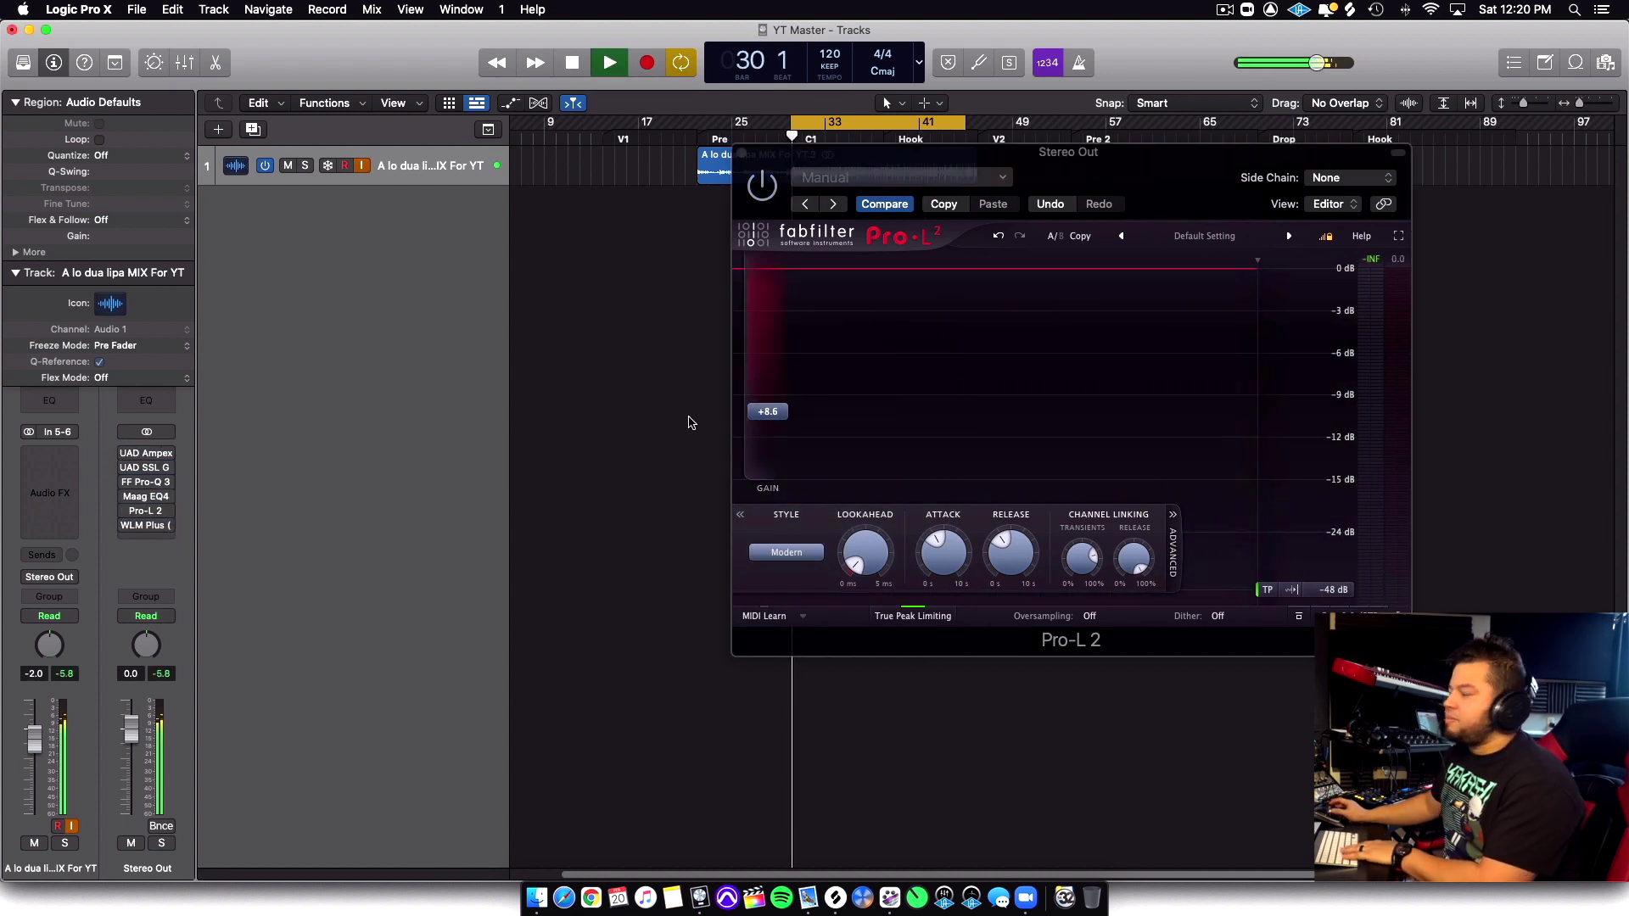
{"action": "mouse_move", "coordinate": [766, 458]}
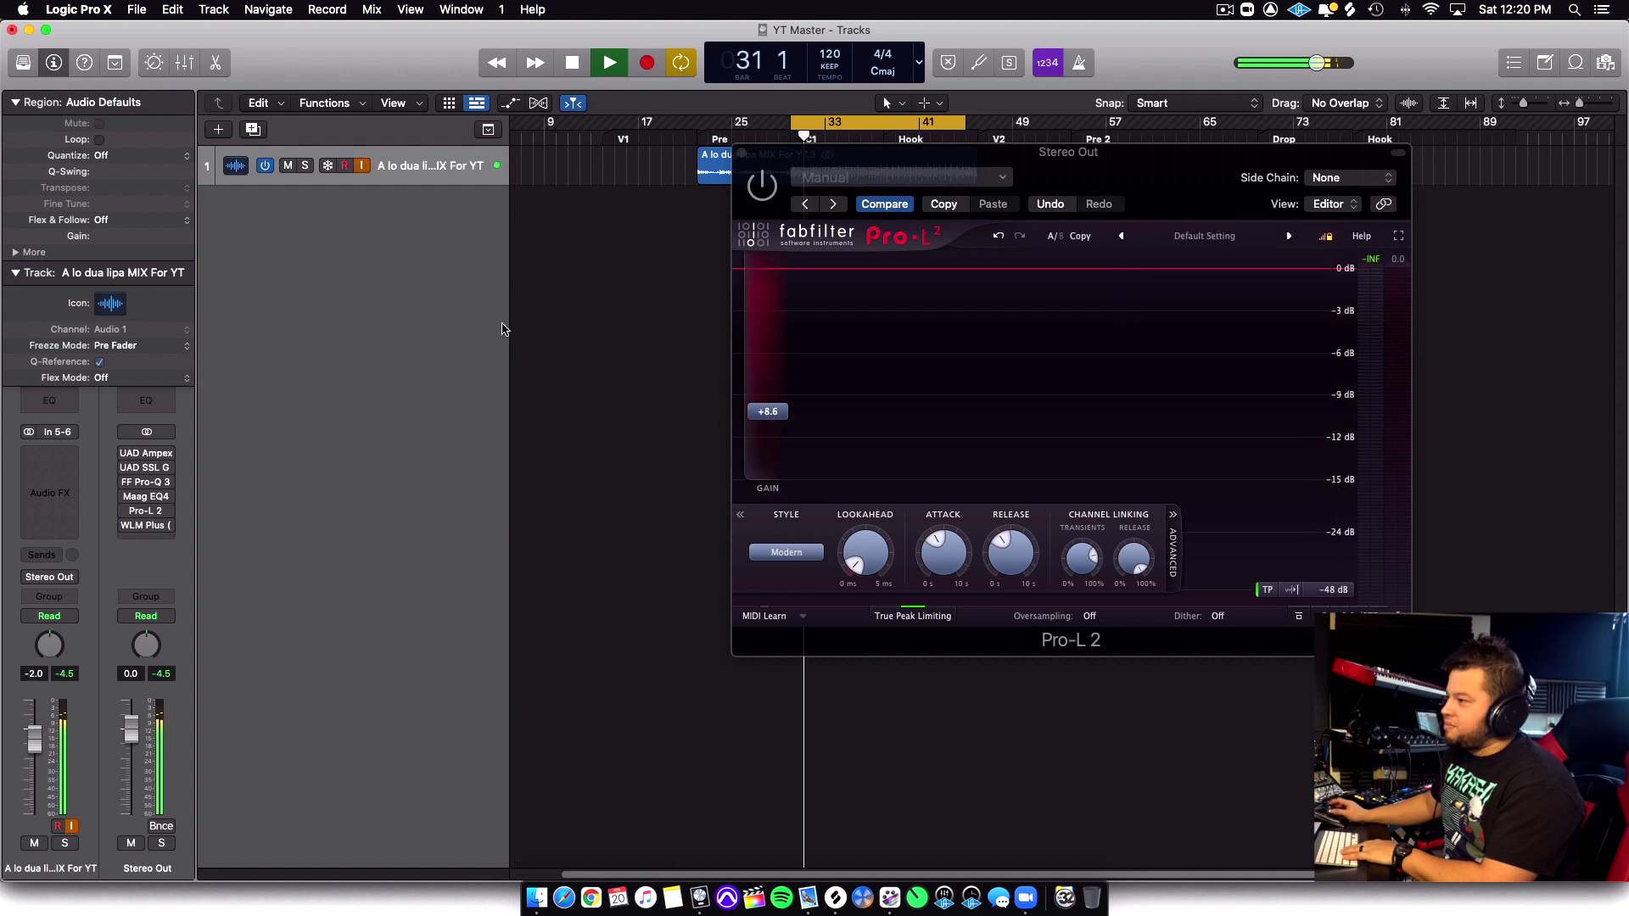
{"action": "mouse_move", "coordinate": [127, 455]}
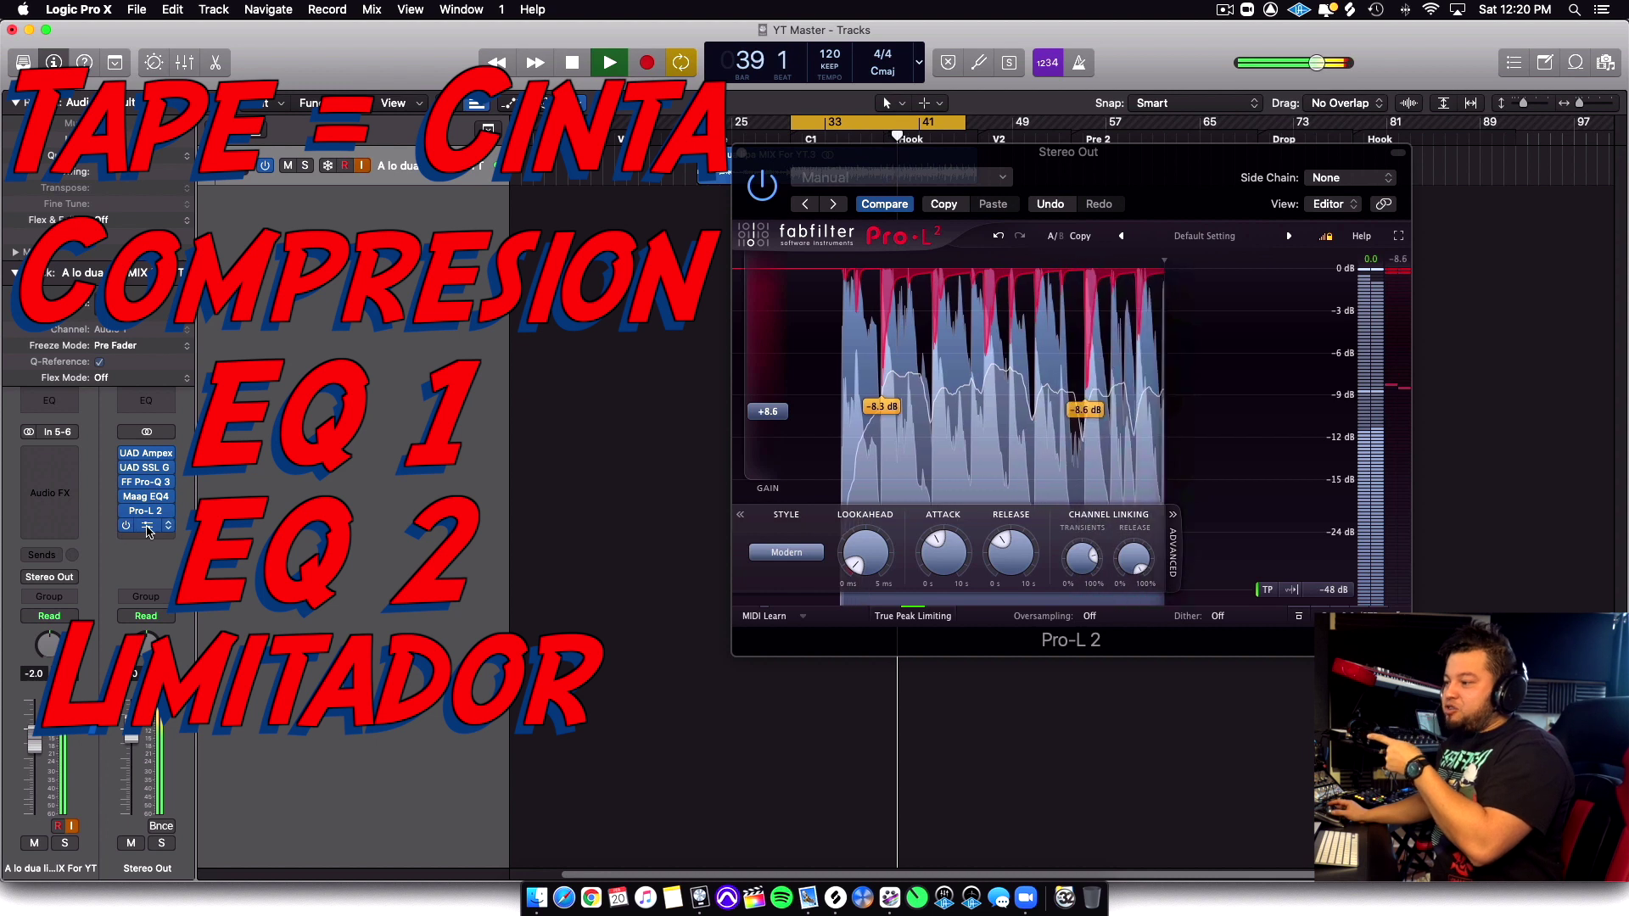
Reopen WLM Plus, raise the Pro-L 2 gain to +9.0 dB against its loudness reading, and stop playback
{"action": "left_click", "coordinate": [146, 526]}
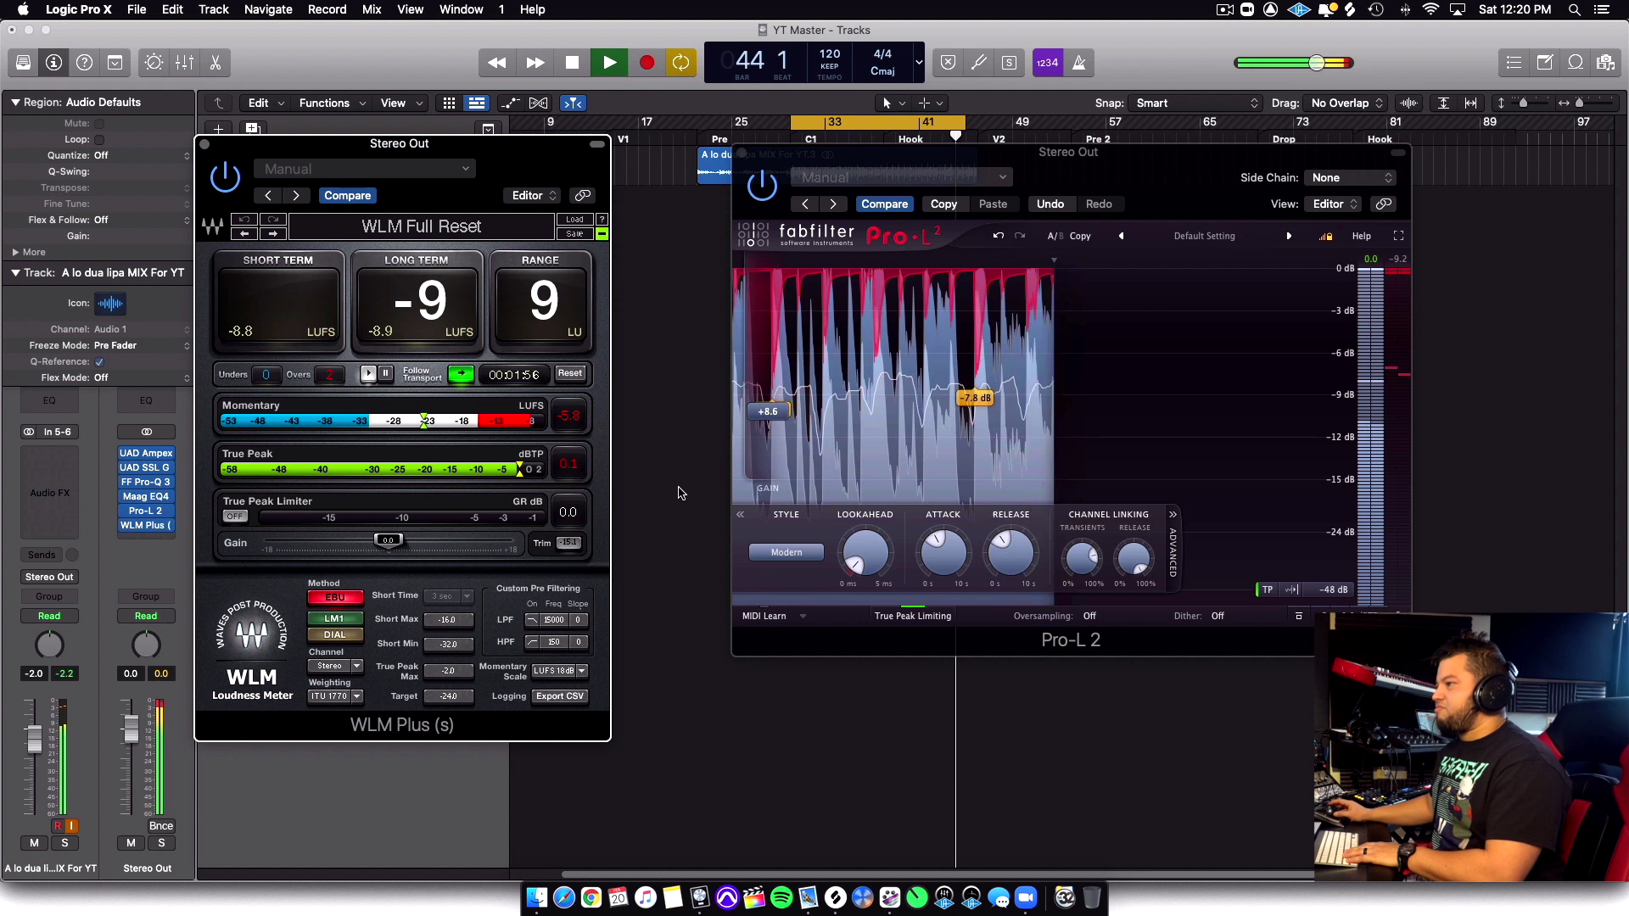
{"action": "left_click", "coordinate": [768, 416]}
{"action": "left_click_drag", "start_coordinate": [768, 421], "coordinate": [768, 415]}
{"action": "left_click", "coordinate": [713, 660]}
{"action": "key", "text": "space"}
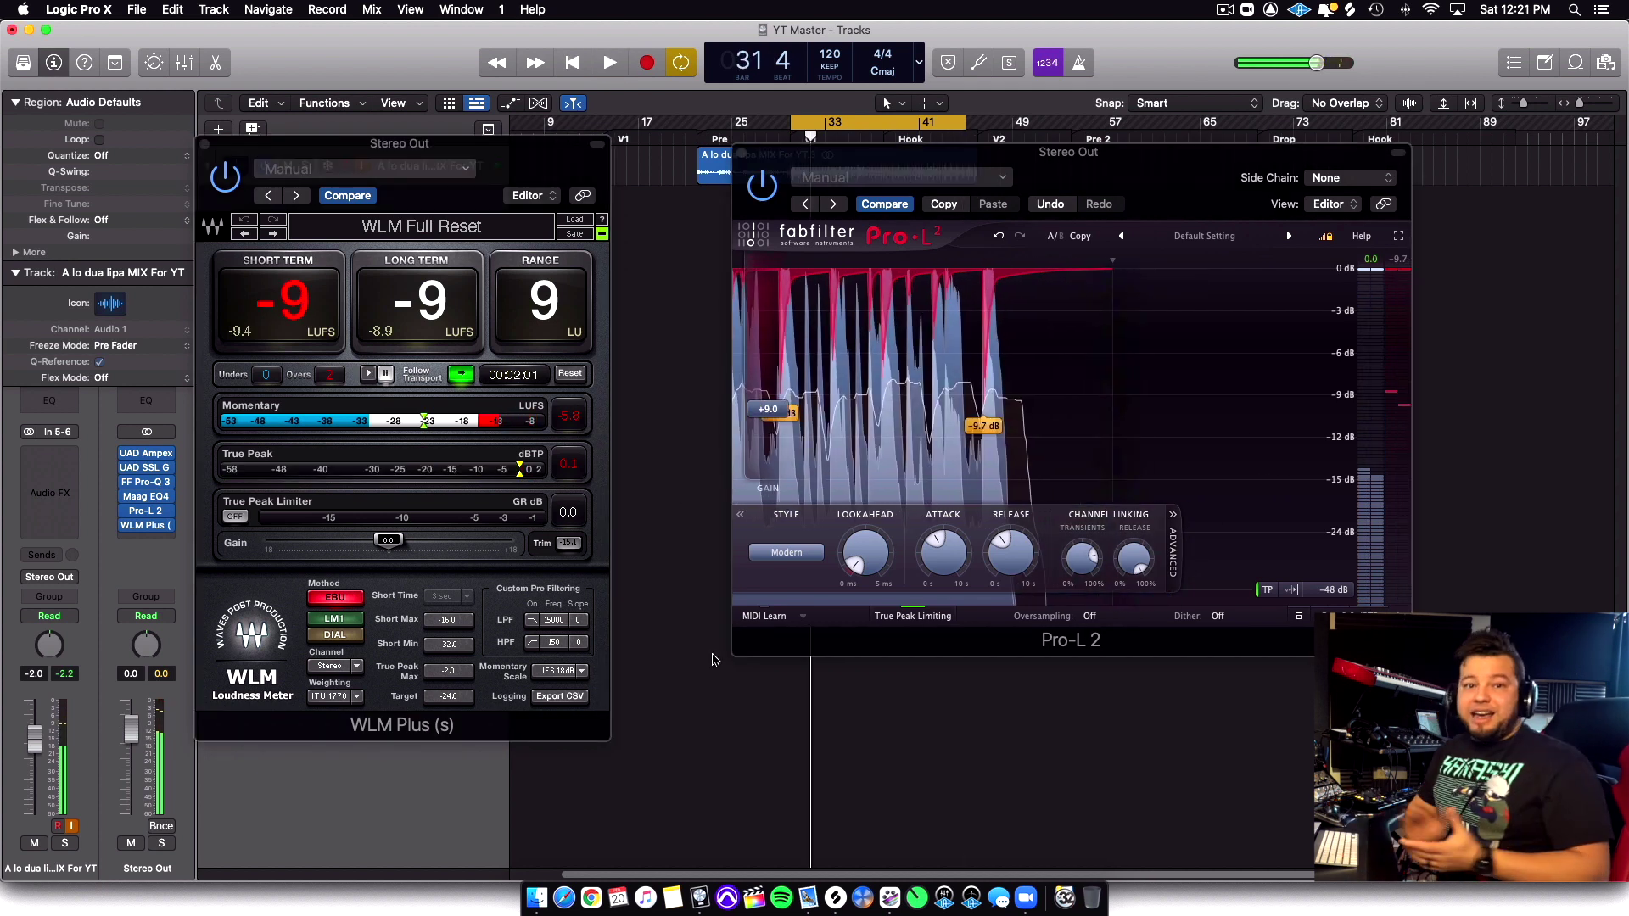